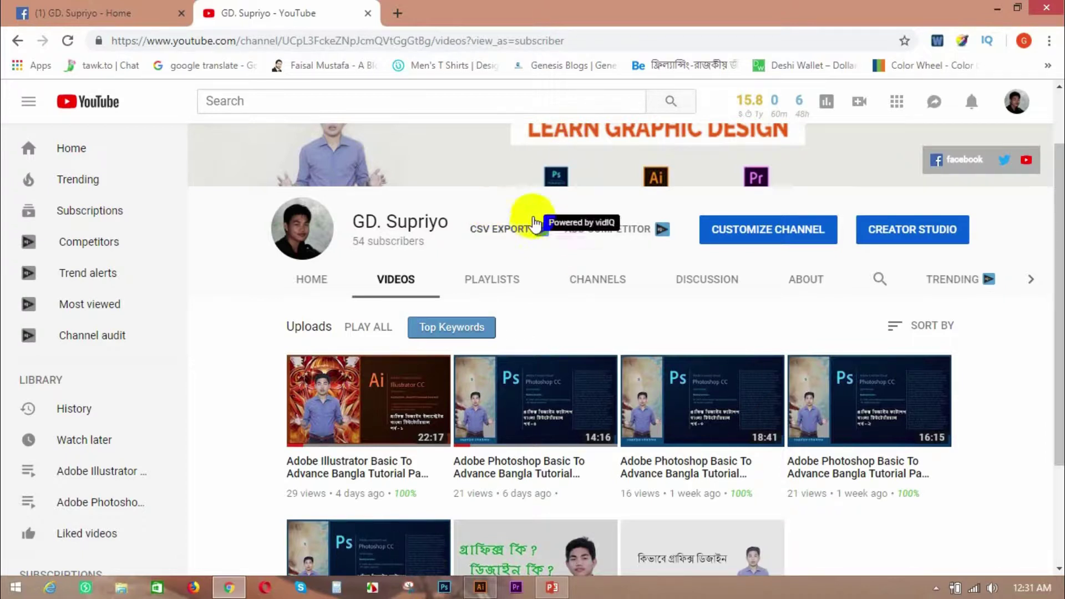
Step: Bring the 'Adobe Illustrator Class: 2' topics slide in front of the YouTube window
click(558, 585)
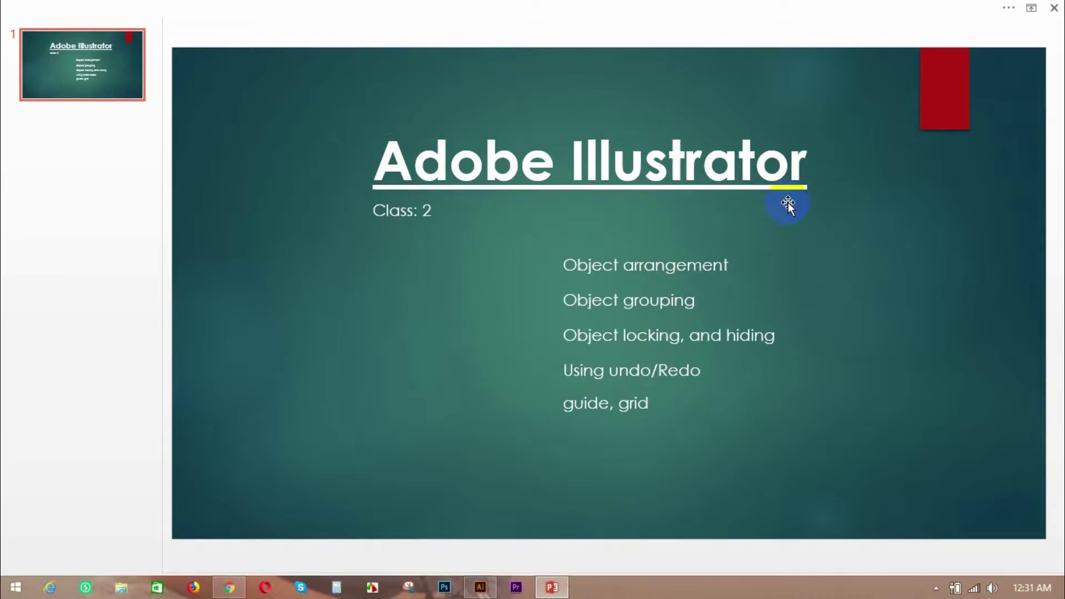
Step: Create a new Untitled-4 document with default settings, fit the artboard, then return to the slide
click(481, 589)
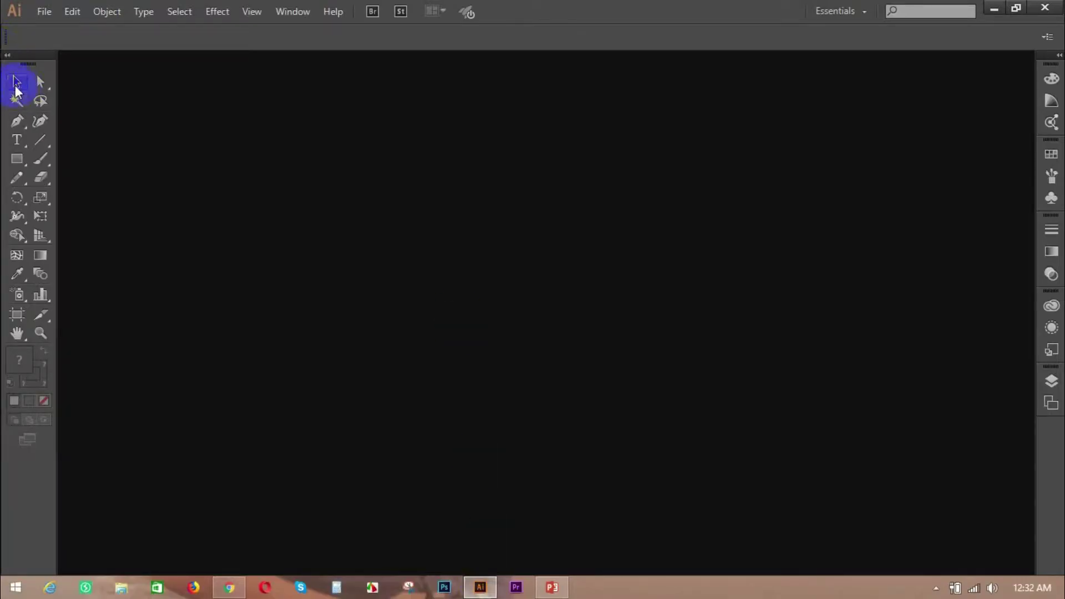
click(44, 12)
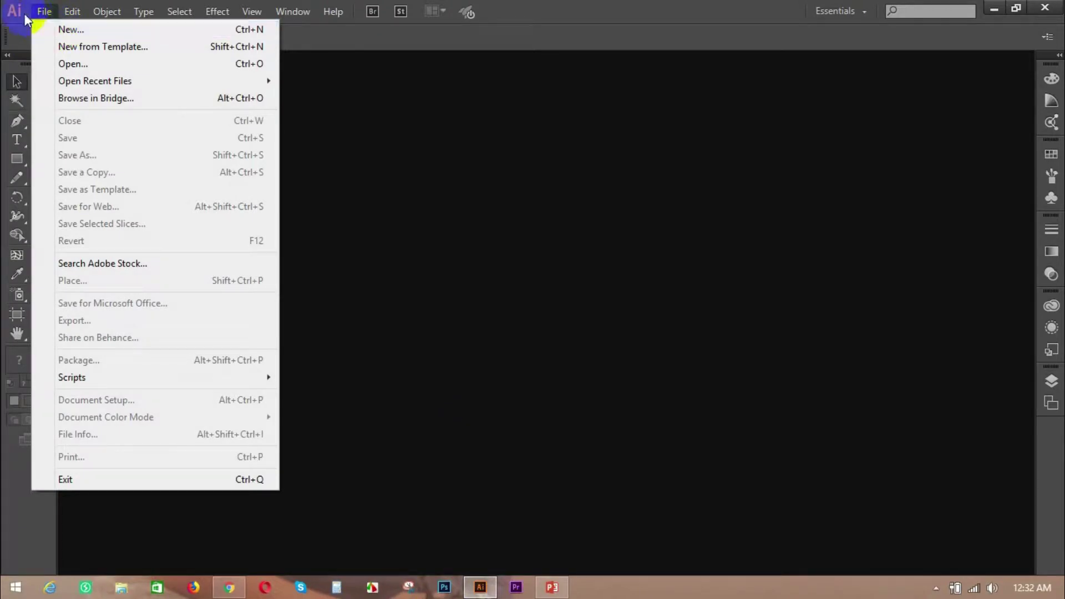
click(63, 31)
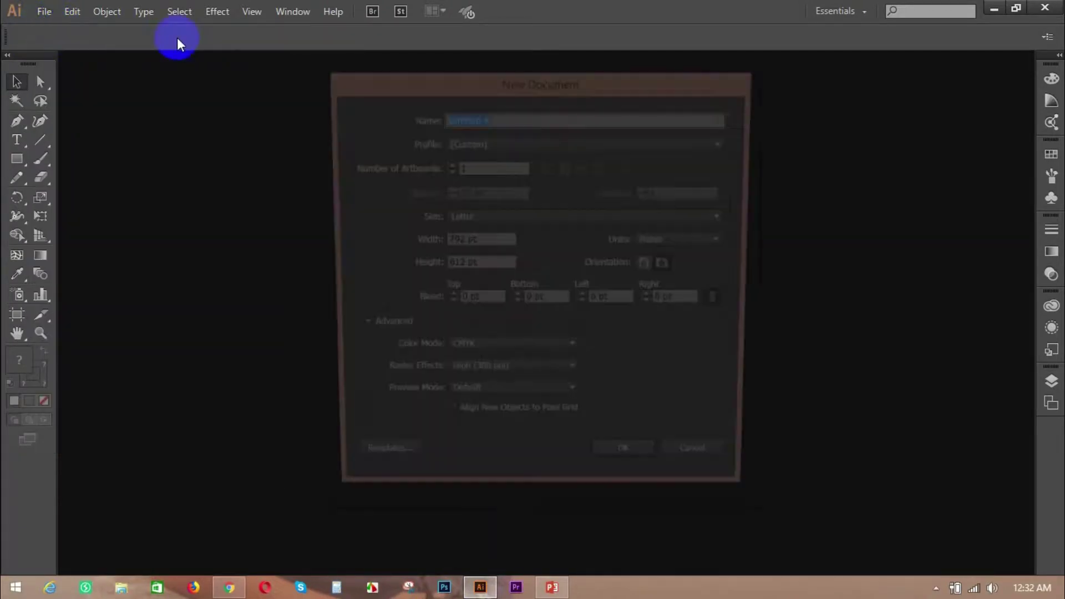
click(632, 467)
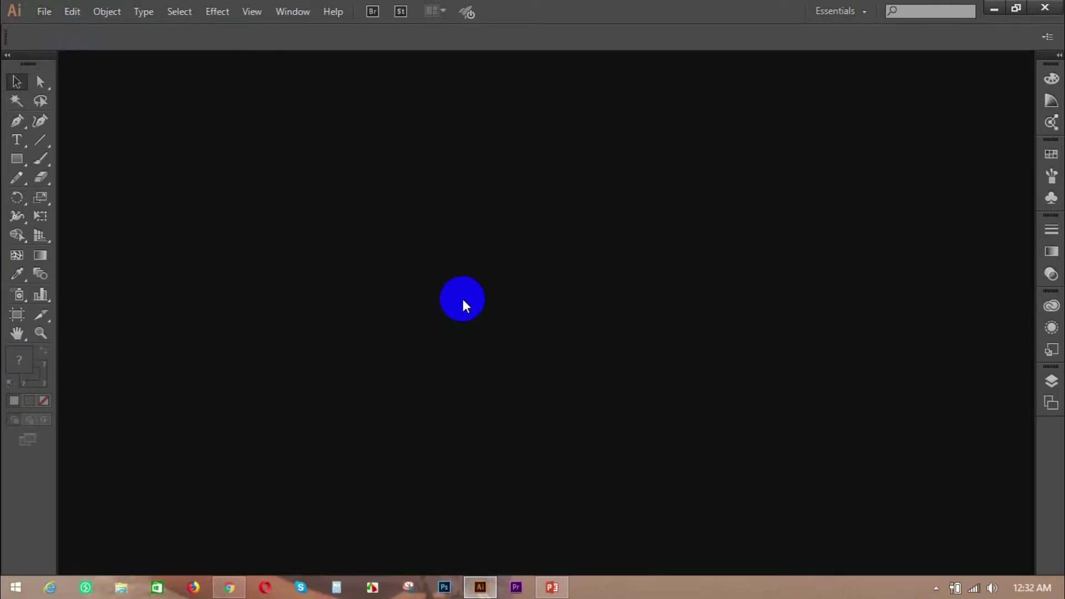
key(ctrl)
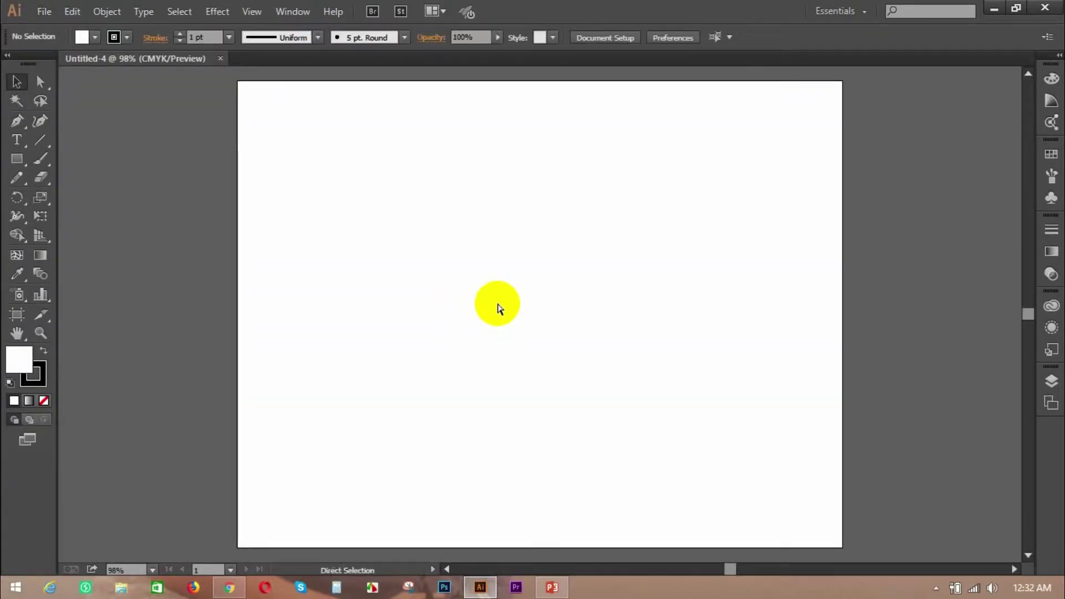
key(ctrl+0)
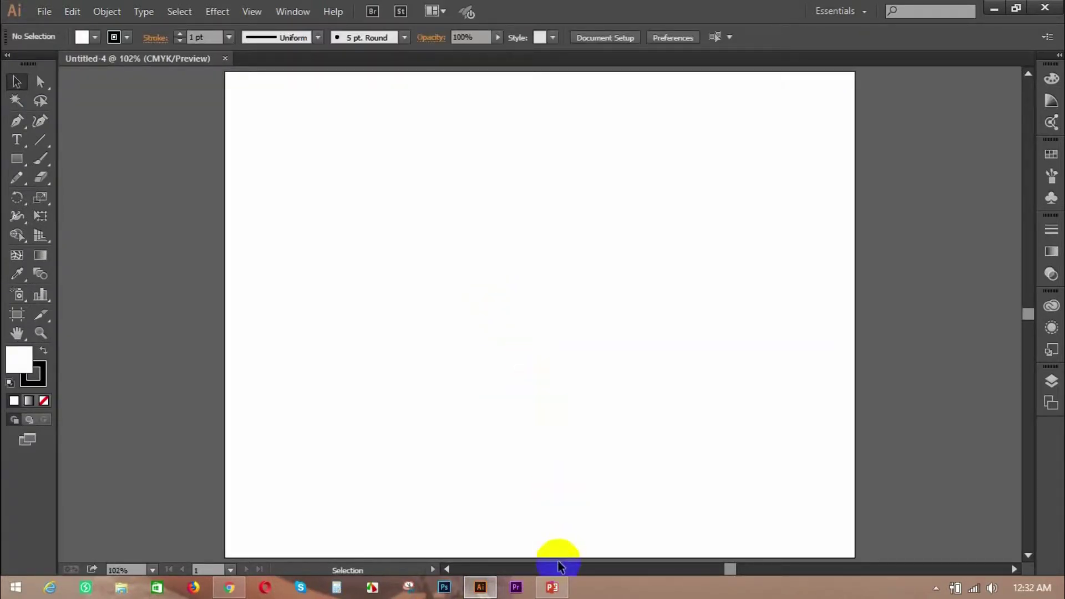
click(555, 587)
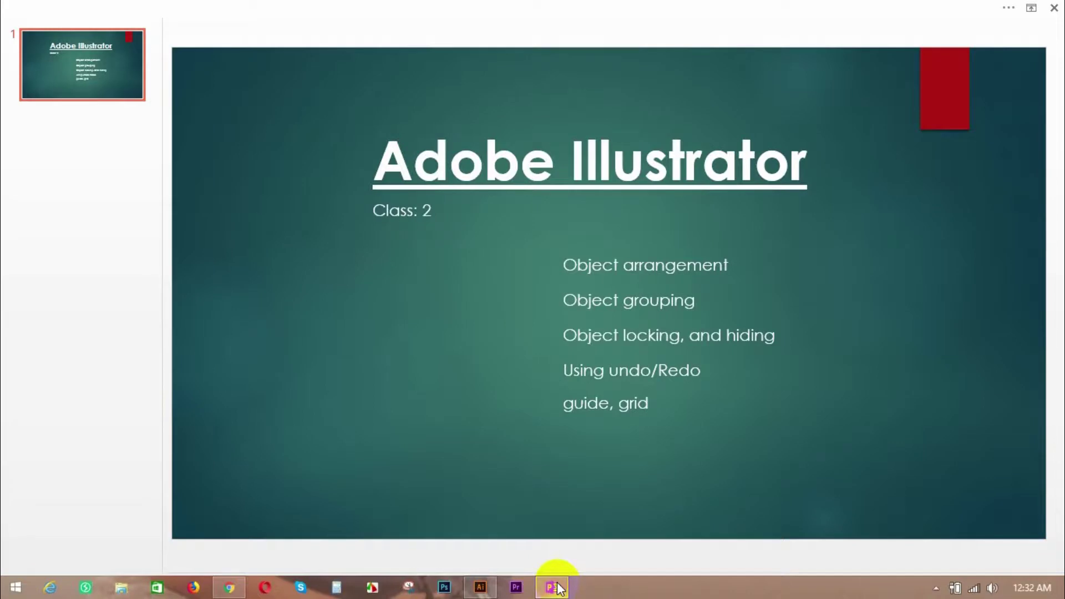
Step: Draw a rectangle in the artboard's upper-left area and fill it green
click(480, 589)
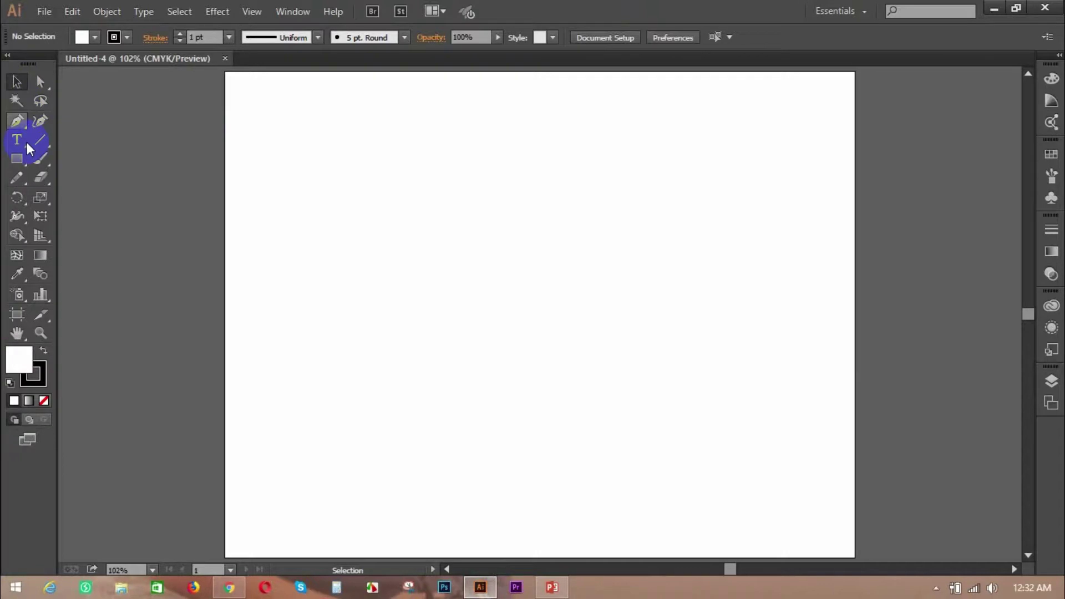
drag(17, 159, 65, 156)
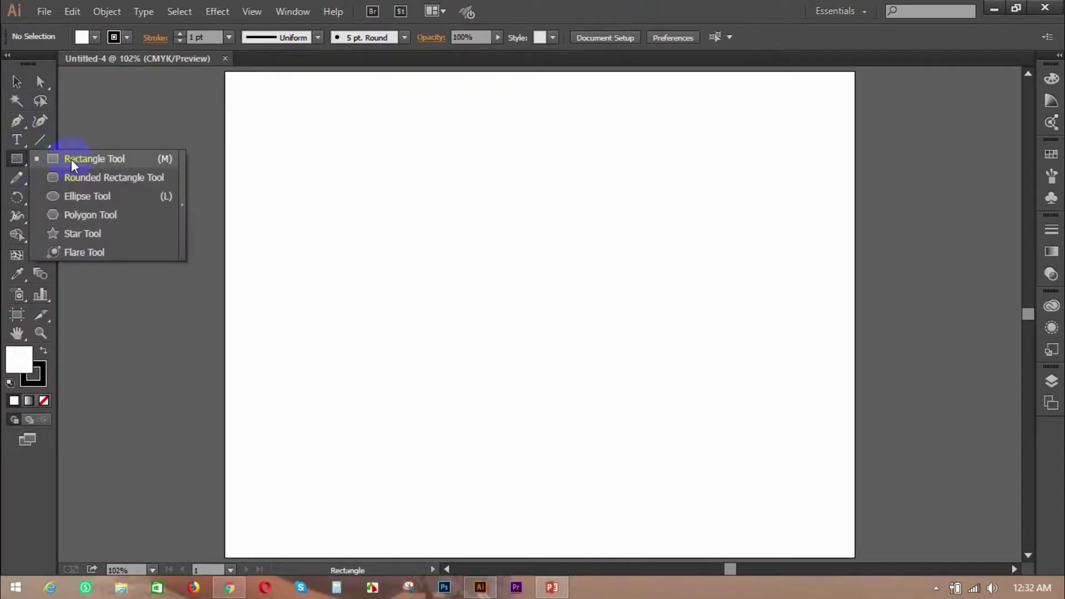
mouse_move(310, 211)
mouse_down()
mouse_move(395, 283)
mouse_move(566, 361)
mouse_up()
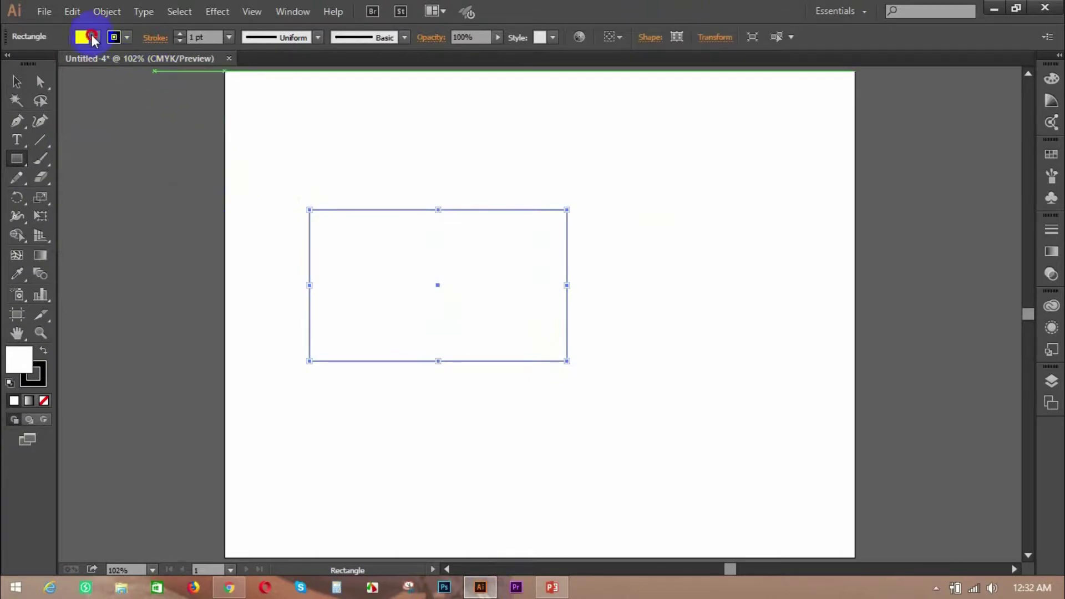
click(95, 37)
click(44, 75)
click(621, 6)
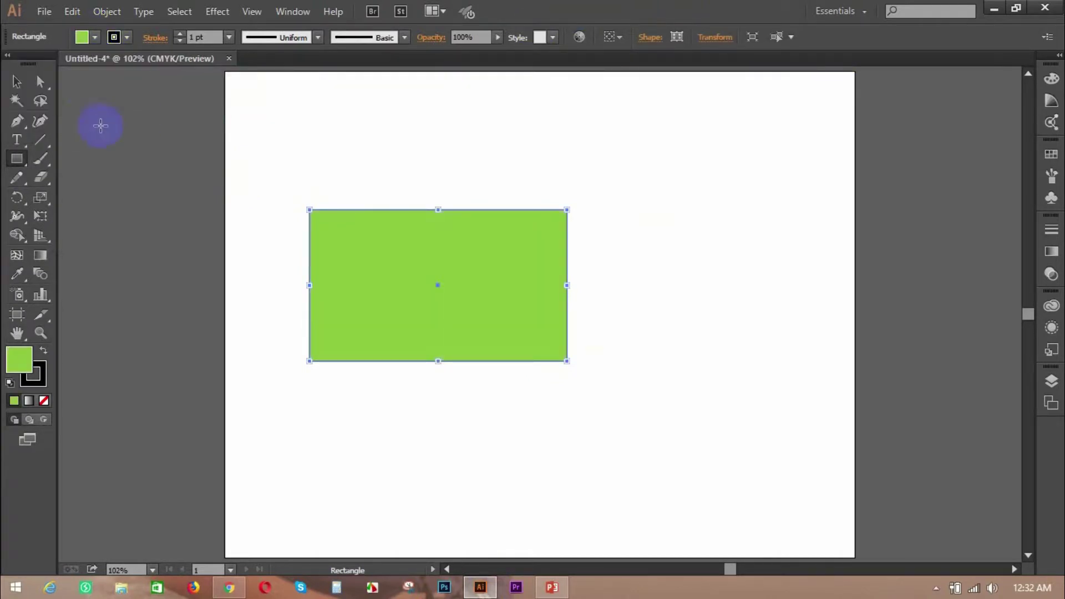
Step: Draw an orange-red circle and move it onto the rectangle's upper-right corner
click(15, 159)
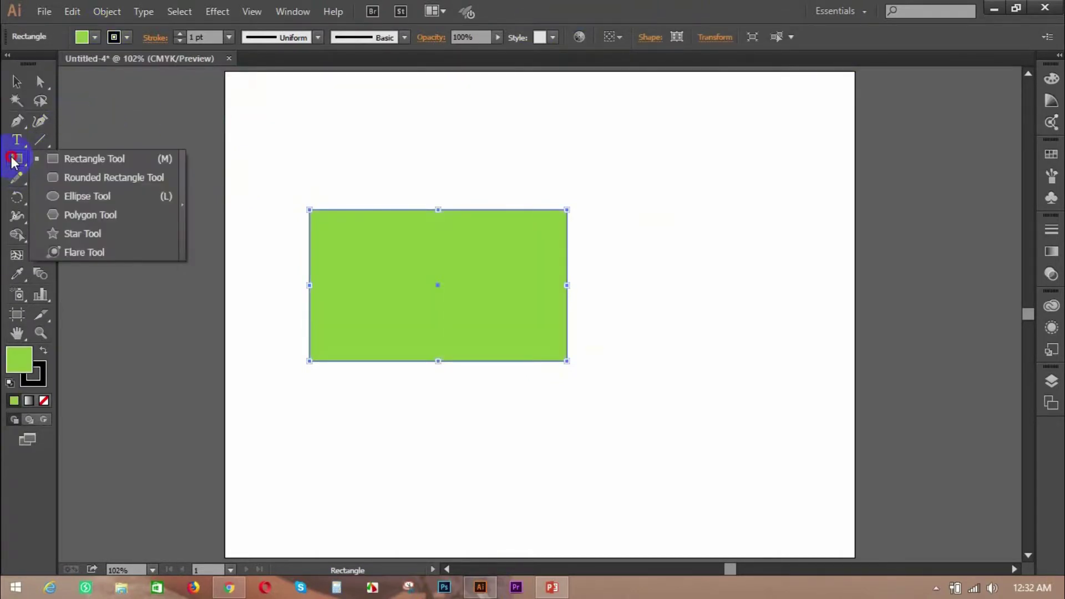
click(73, 196)
drag(518, 138, 672, 290)
click(95, 37)
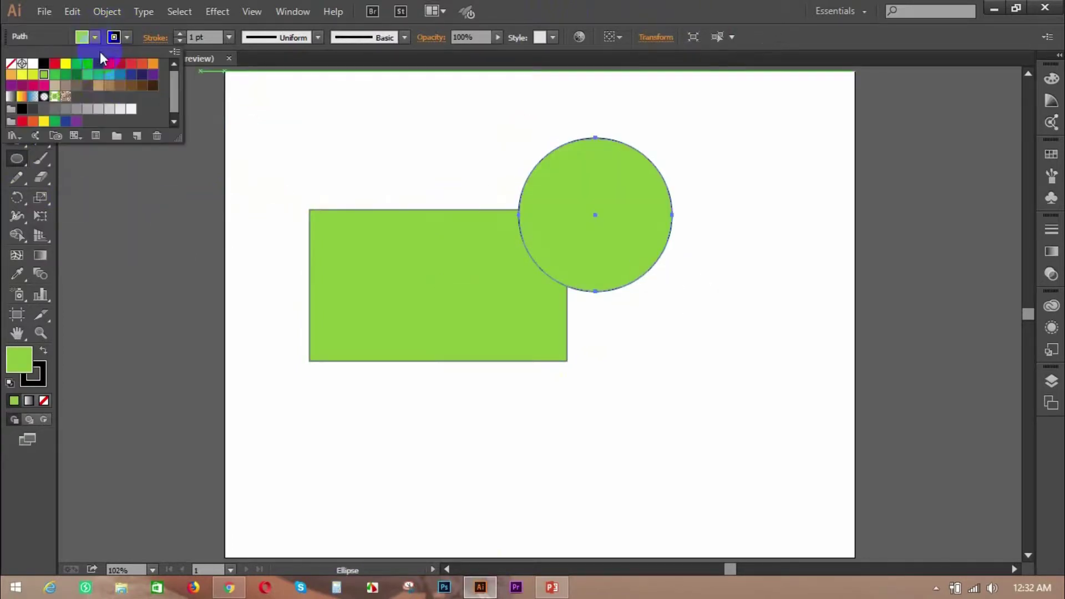
click(142, 64)
click(17, 82)
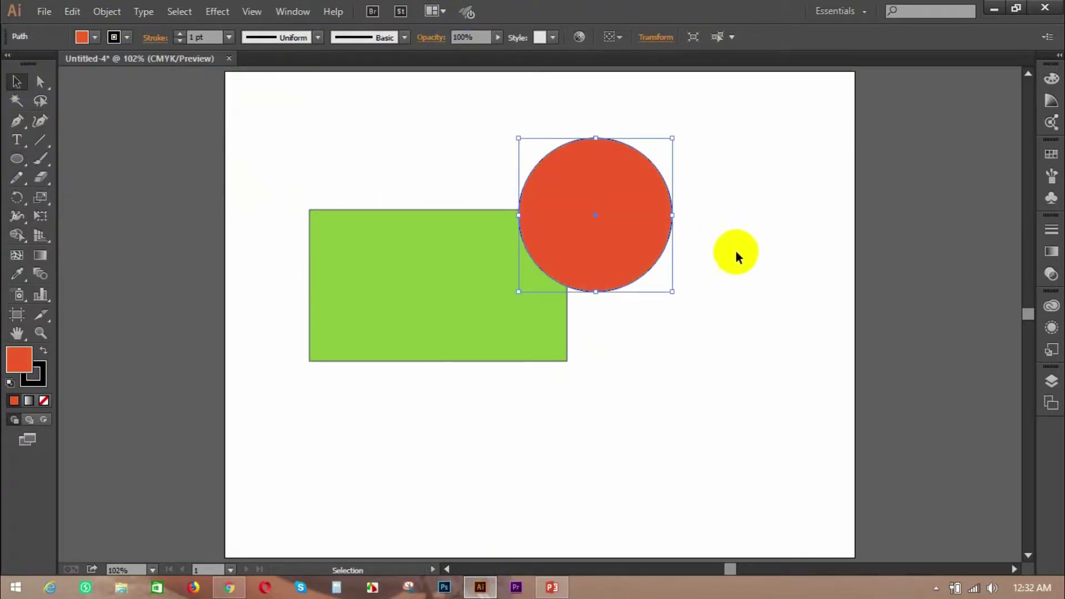
drag(637, 227, 589, 239)
Step: Draw a yellow-filled star and drag it over the circle and rectangle
click(150, 240)
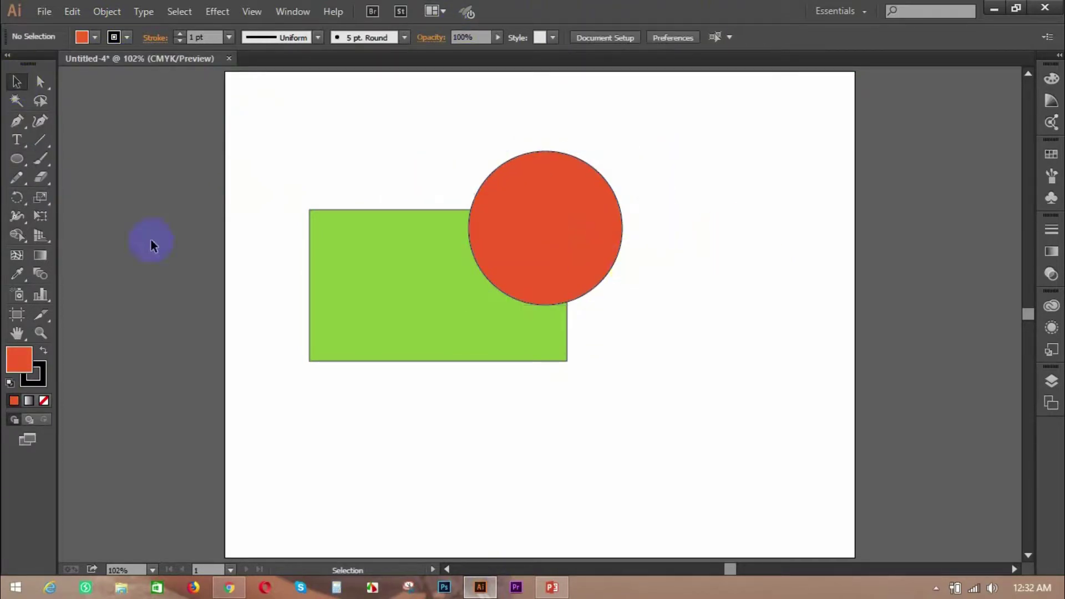
drag(17, 159, 97, 244)
click(97, 244)
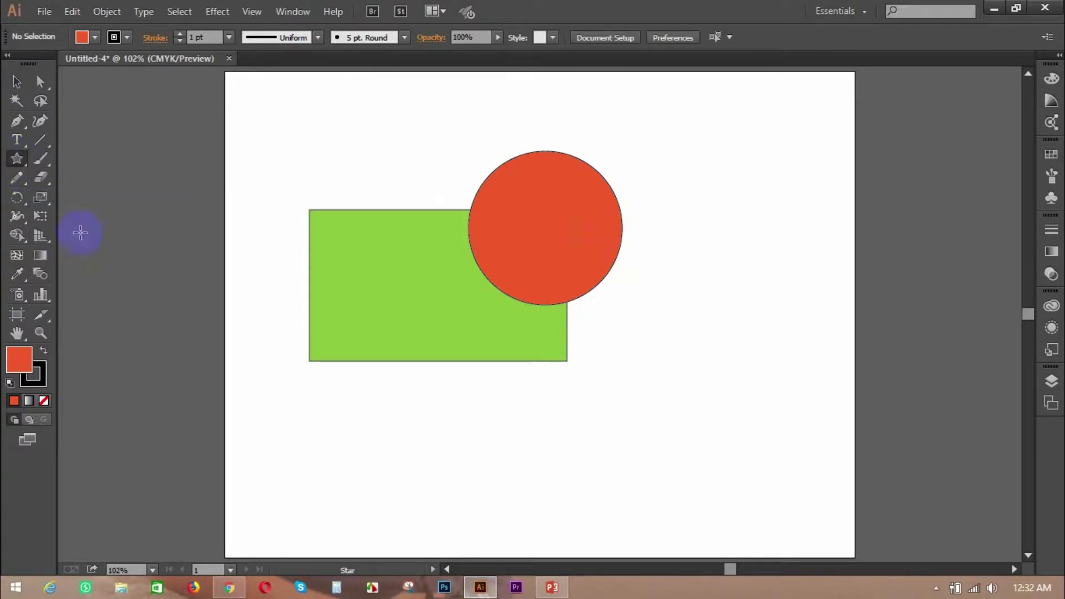
drag(651, 286, 718, 374)
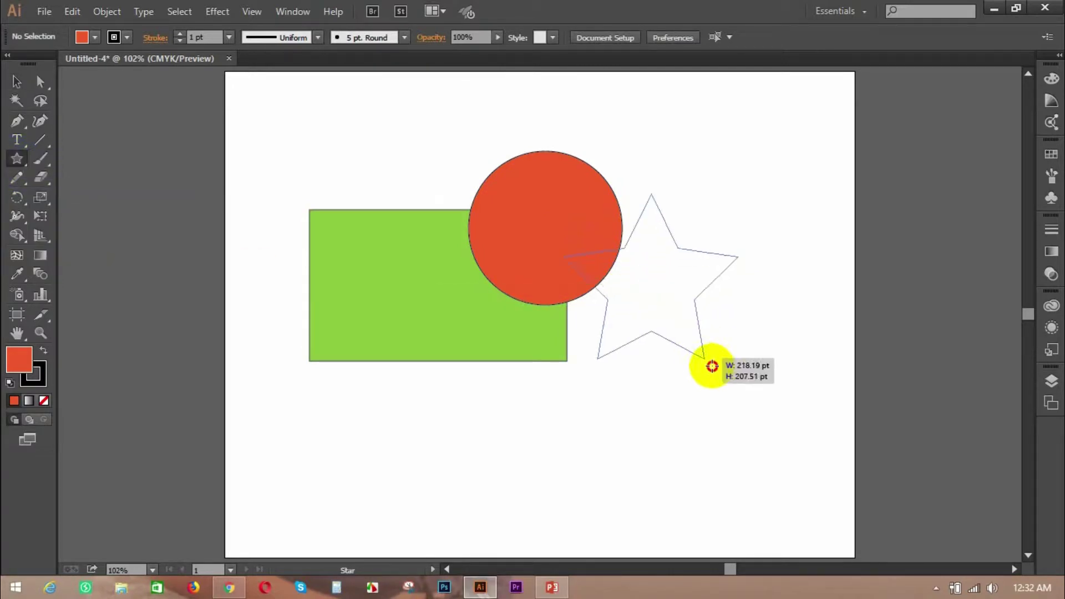
click(80, 38)
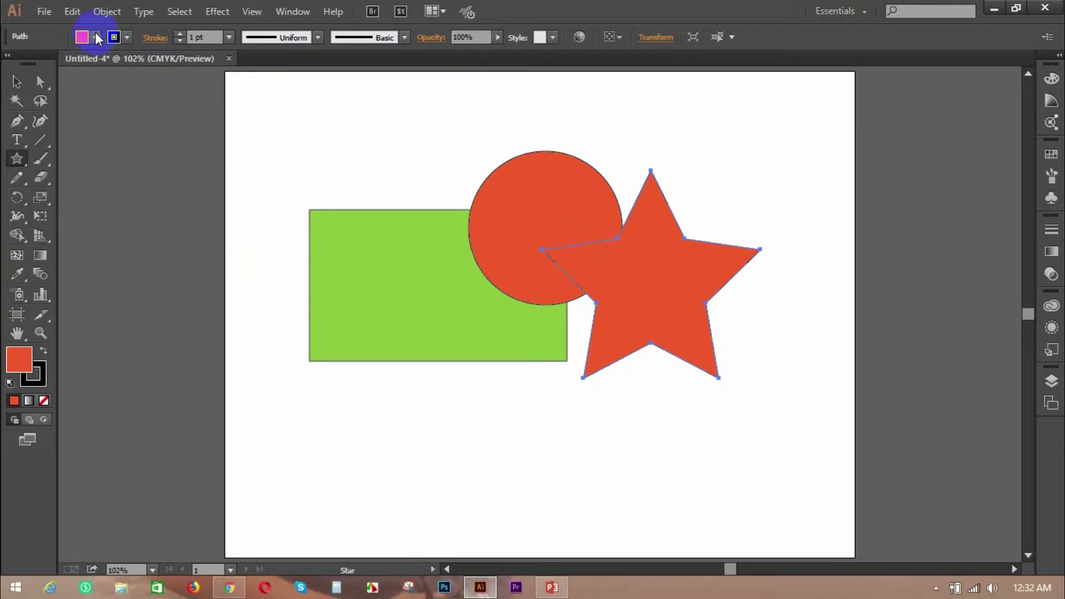
click(22, 74)
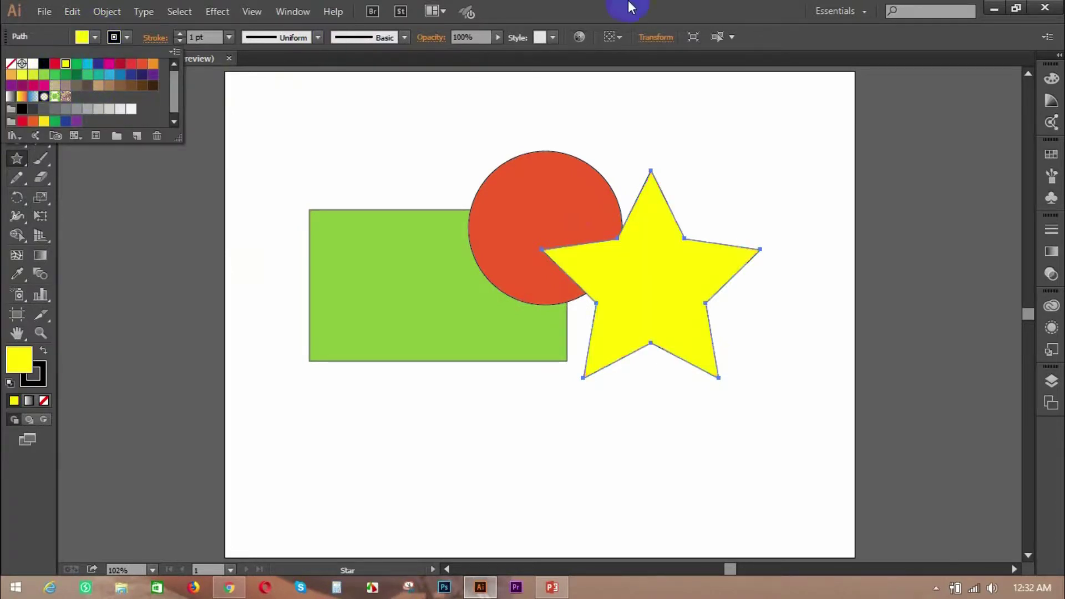
drag(691, 269, 612, 287)
click(760, 190)
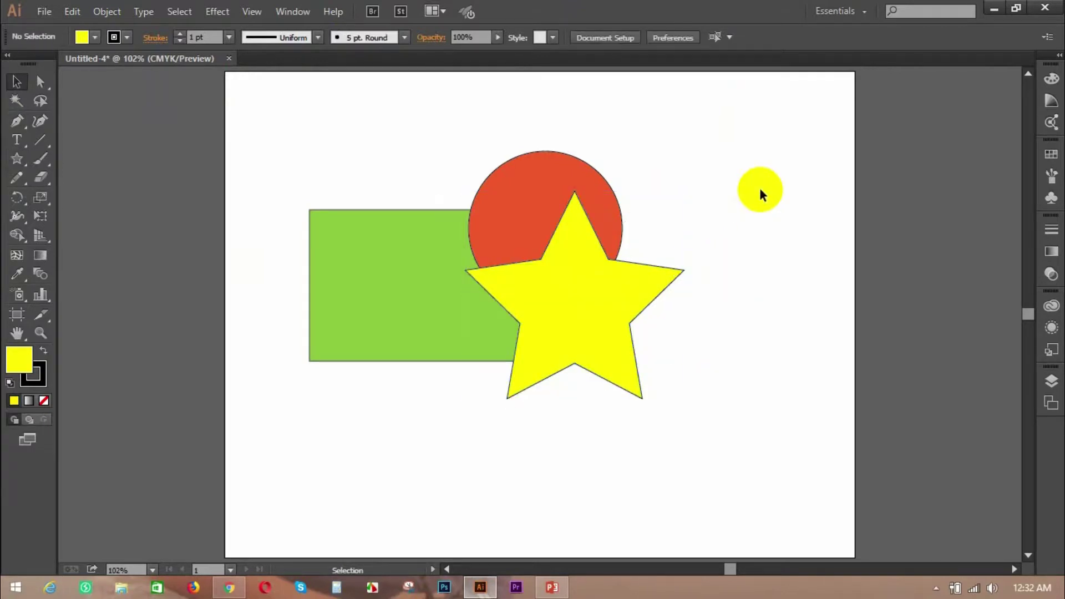
click(432, 291)
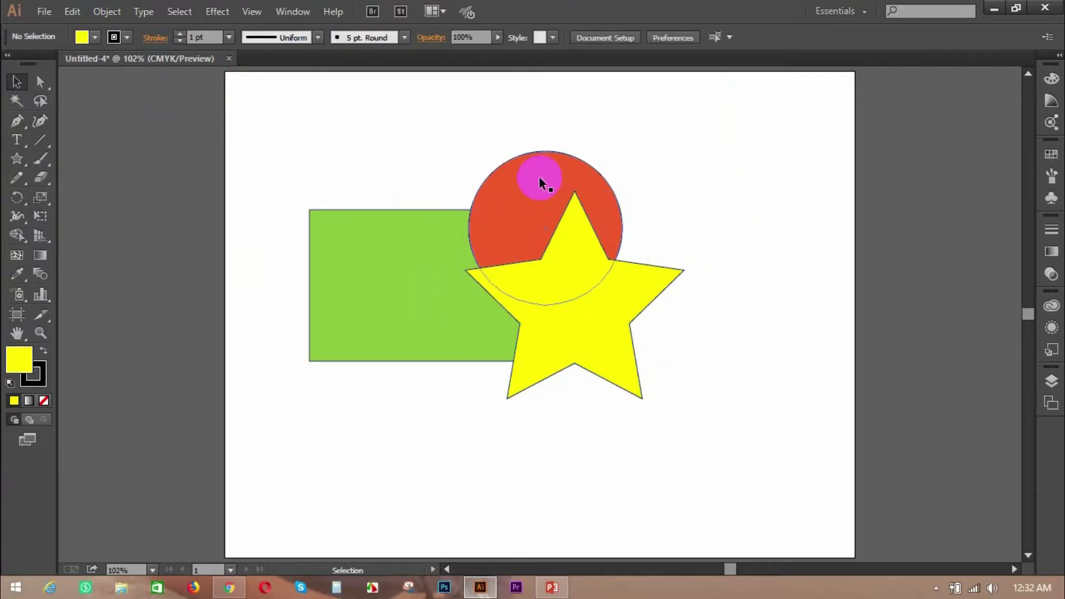
Step: Reposition the yellow star so its top point reaches the circle's centre while overlapping the rectangle
key(ctrl+shift+a)
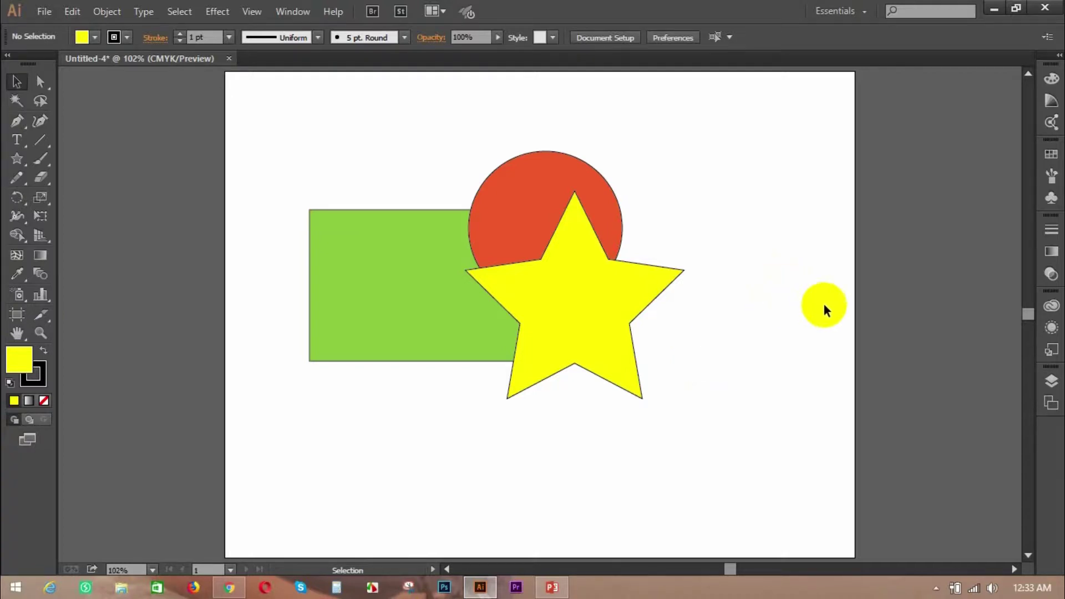
click(610, 305)
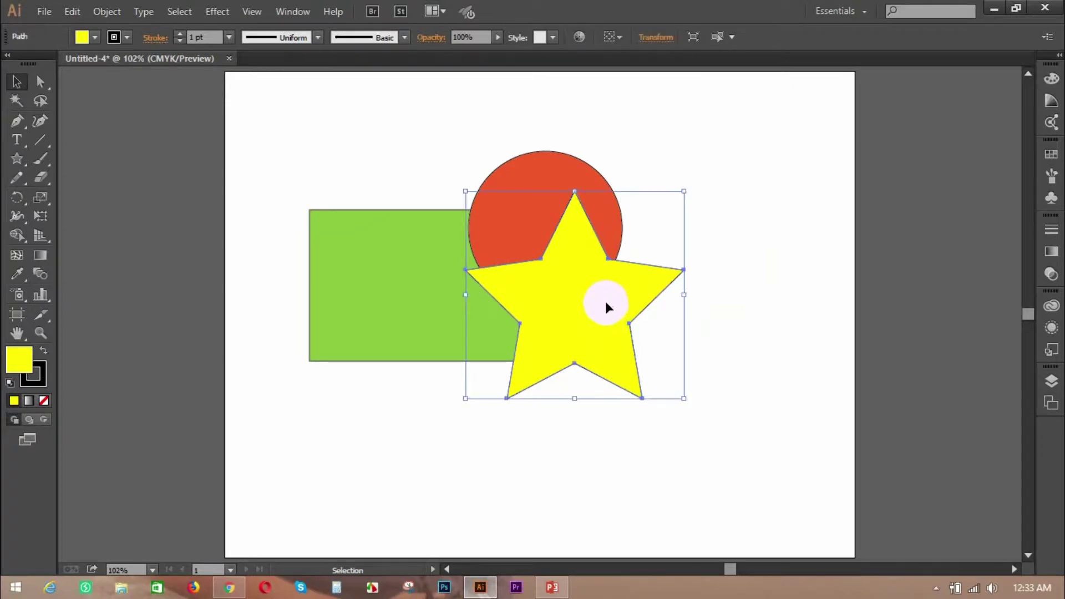
click(768, 345)
click(642, 331)
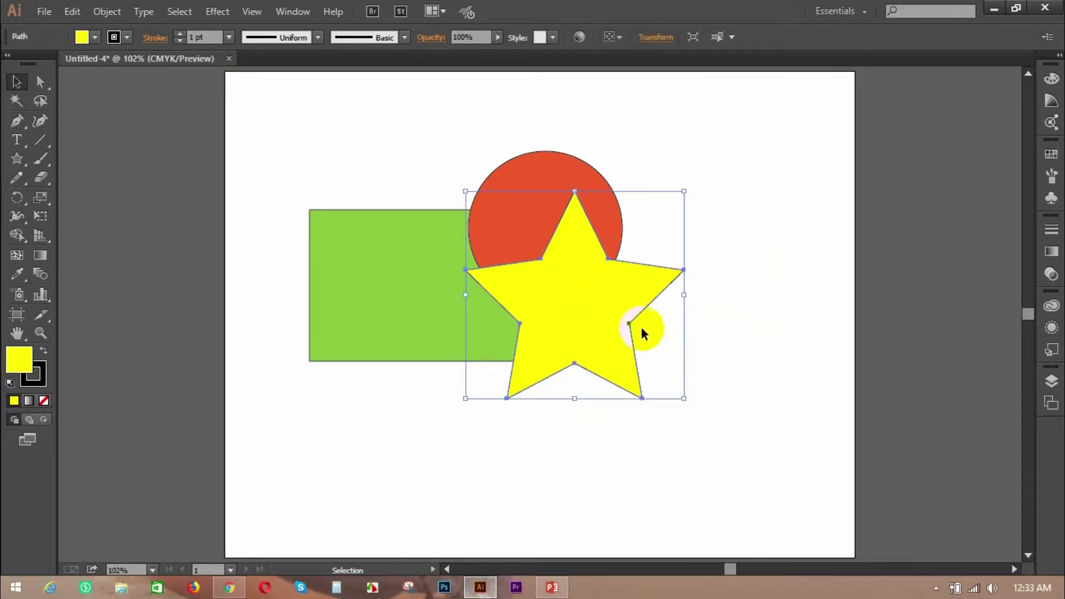
click(703, 324)
click(585, 322)
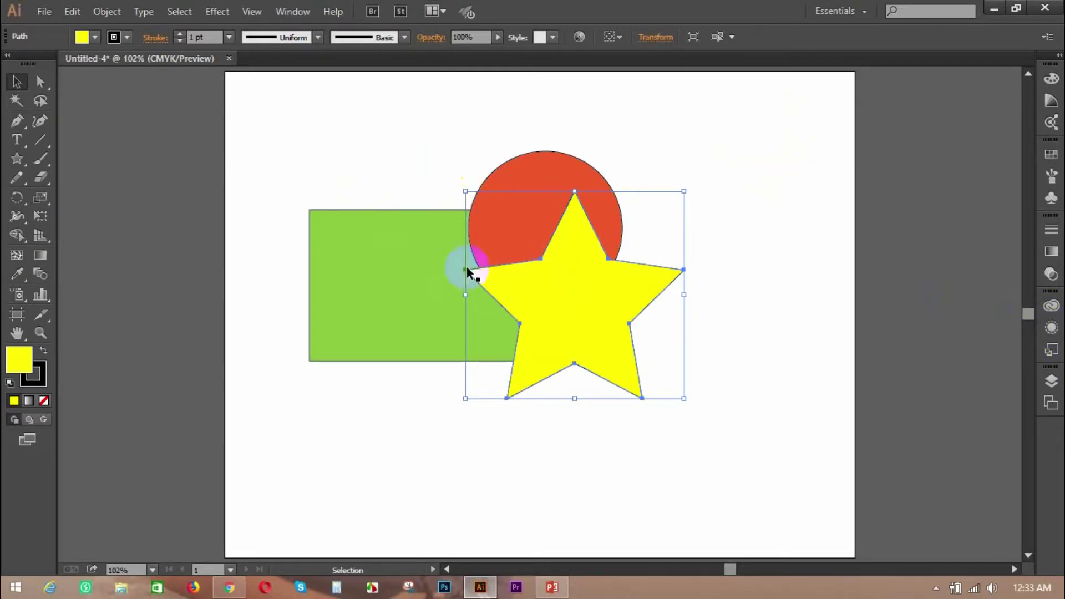
click(770, 264)
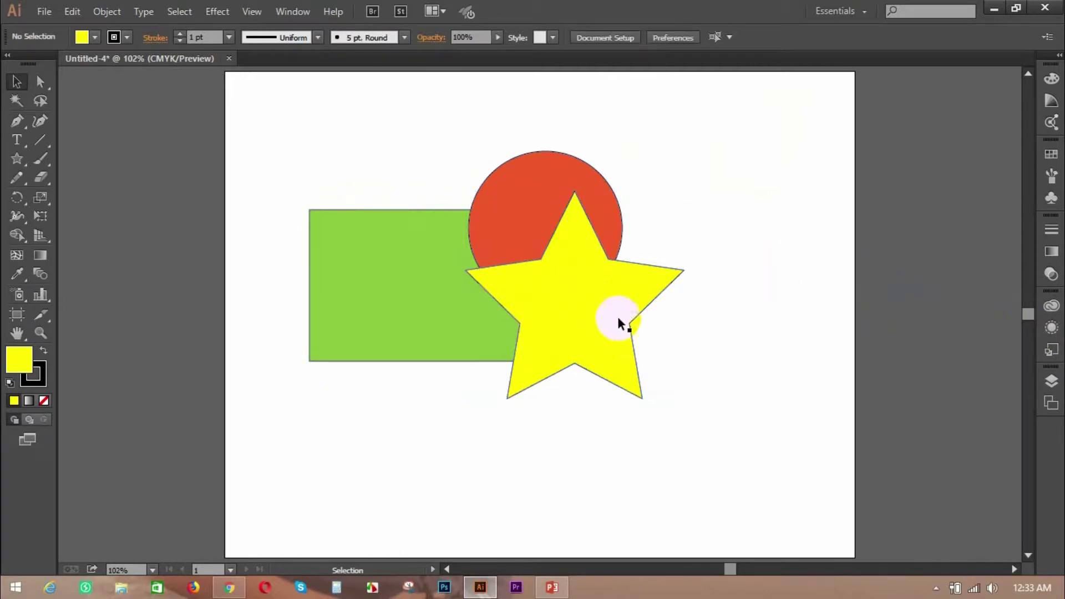
click(588, 302)
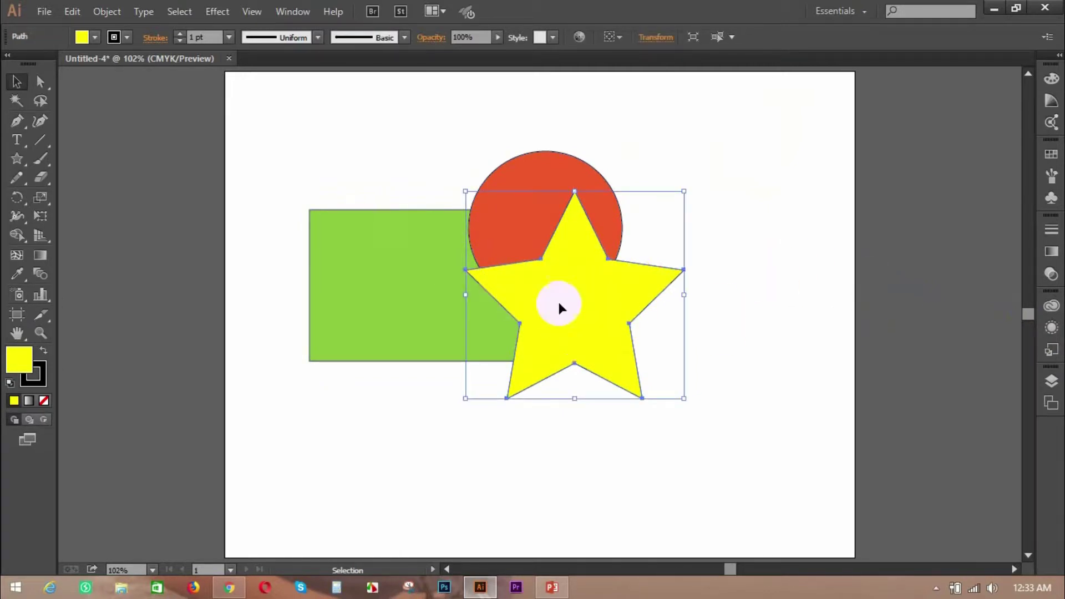
mouse_move(559, 301)
mouse_down()
mouse_move(570, 328)
mouse_move(542, 462)
mouse_up()
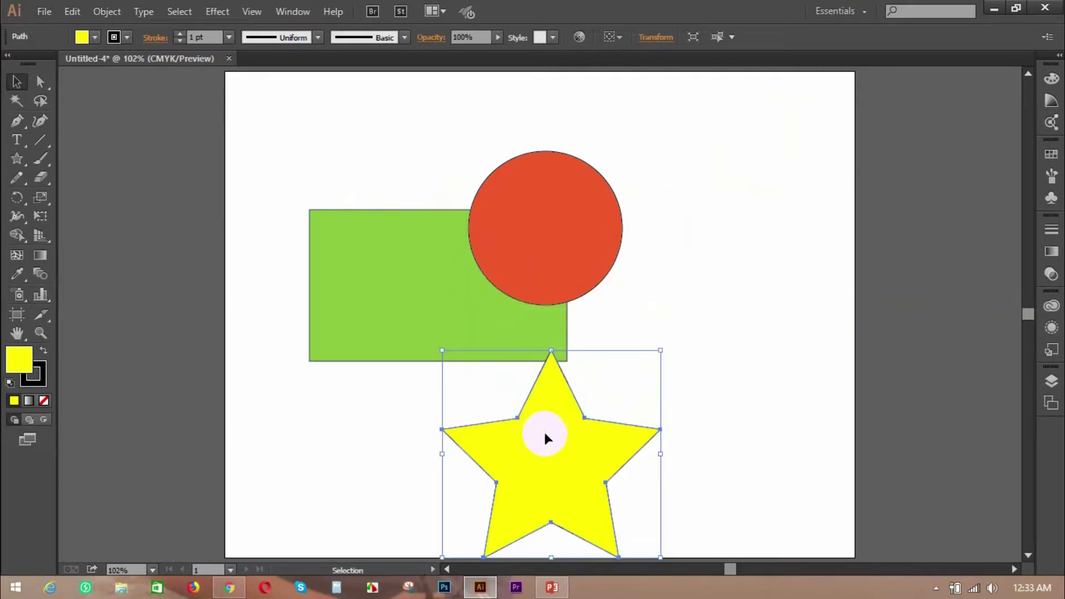
drag(566, 457, 589, 332)
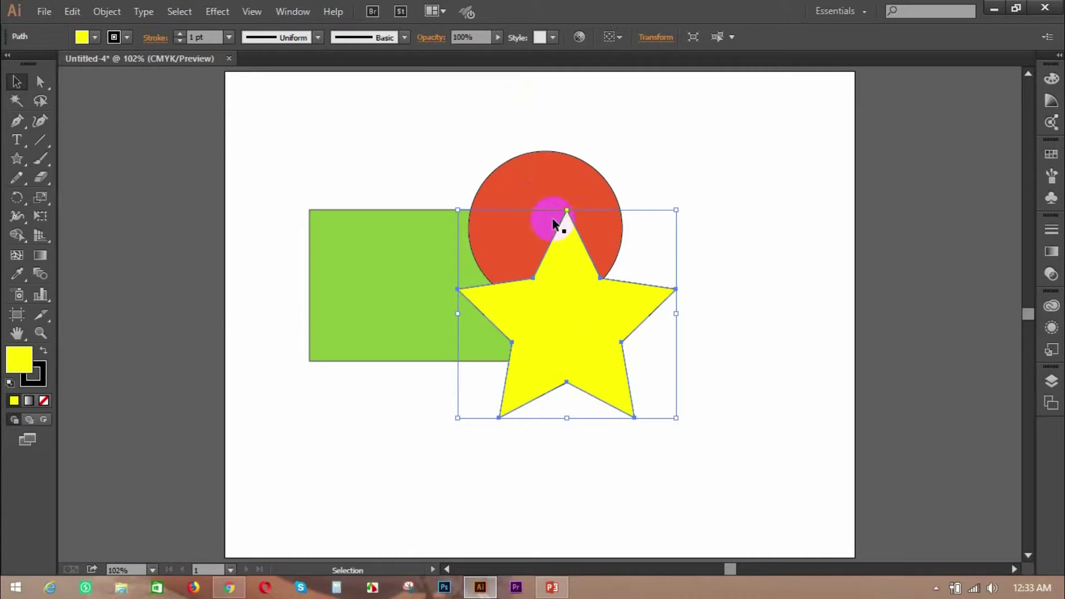
click(711, 290)
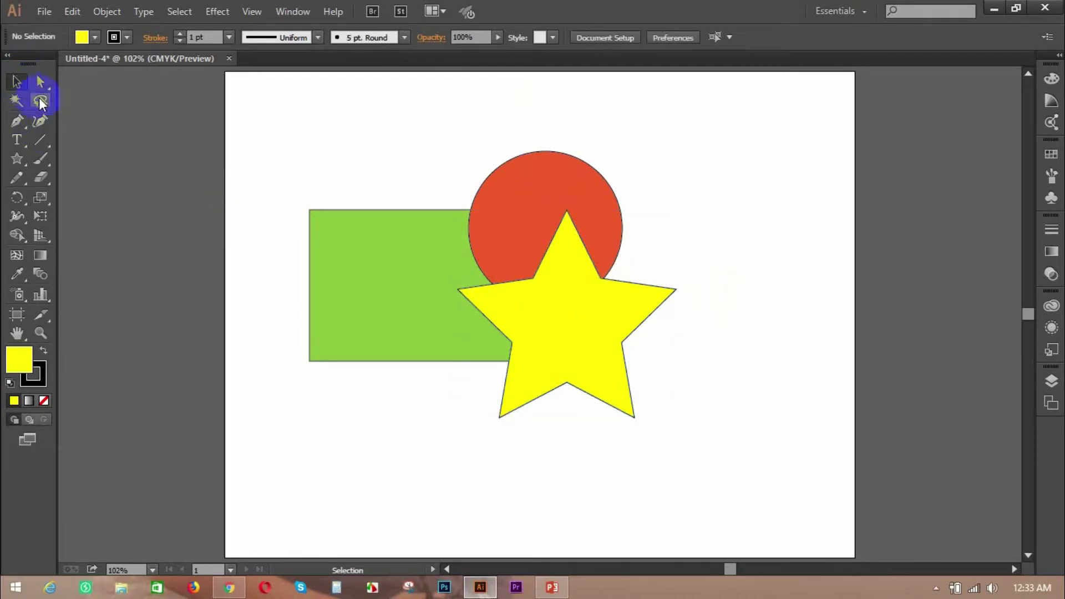
click(595, 317)
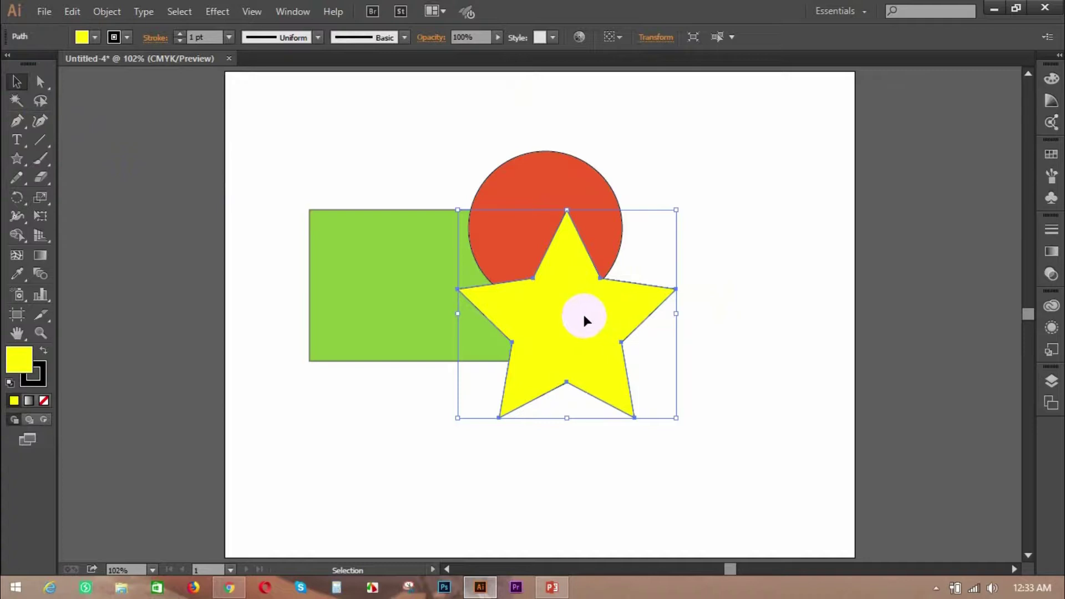
Step: Send the yellow star to the back, then bring it forward one level
right_click(584, 317)
mouse_move(627, 537)
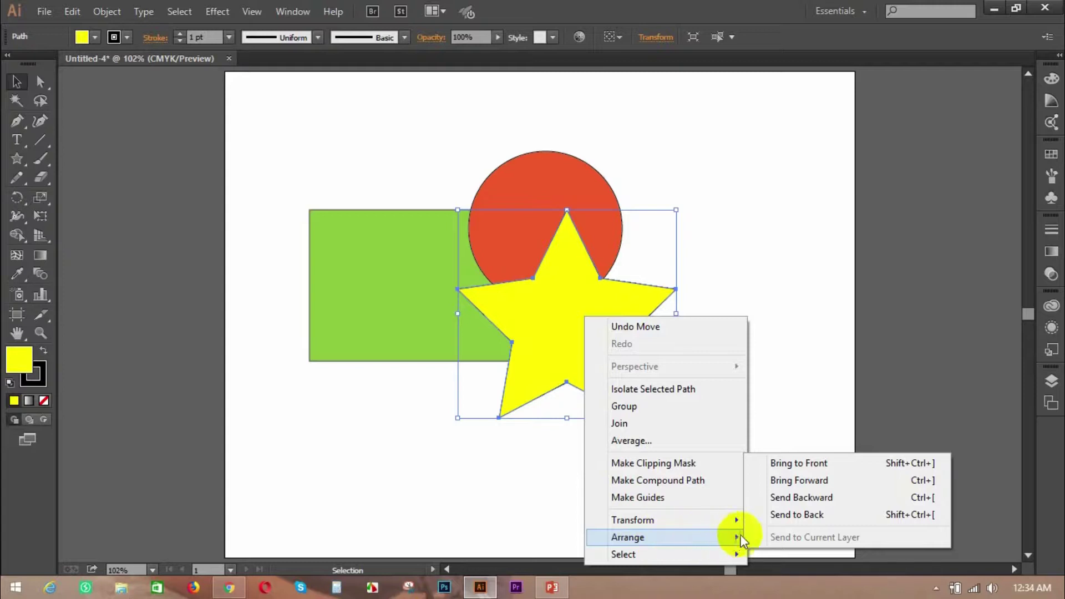
click(777, 516)
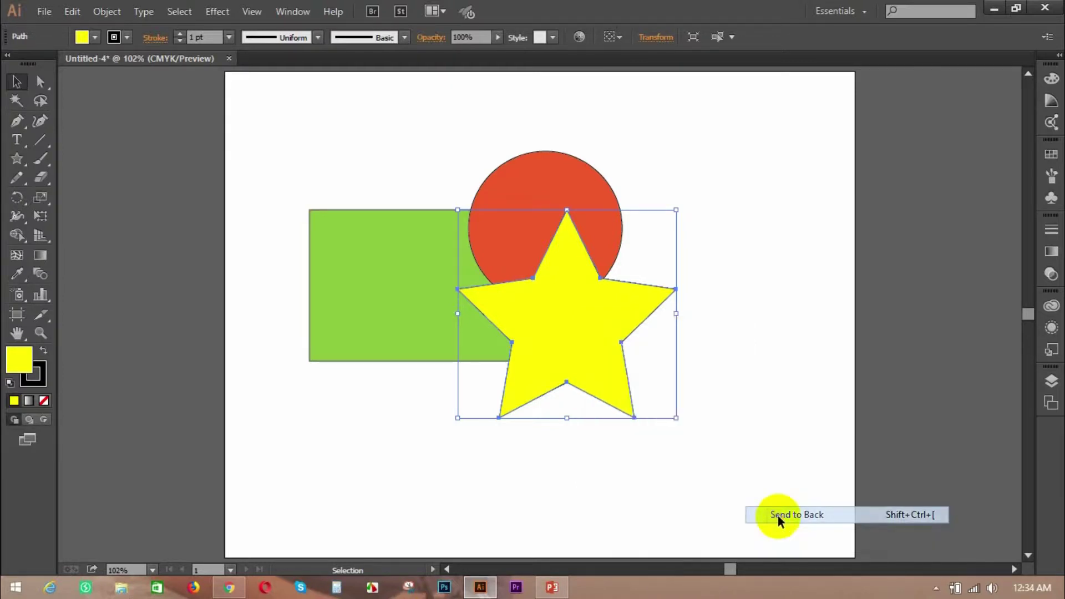
click(570, 208)
click(770, 351)
click(600, 351)
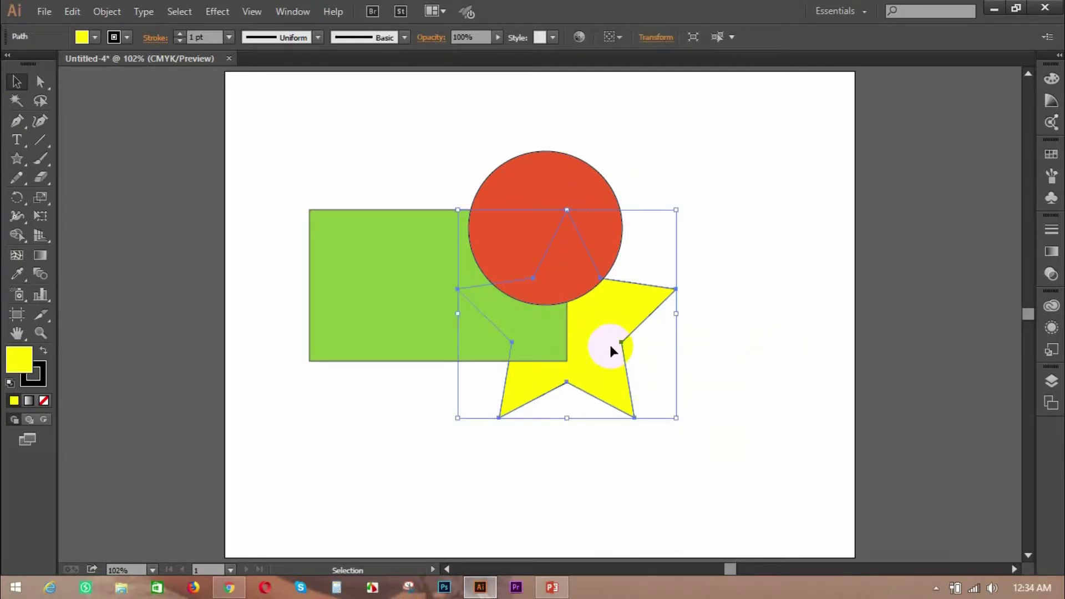
right_click(604, 347)
mouse_move(647, 318)
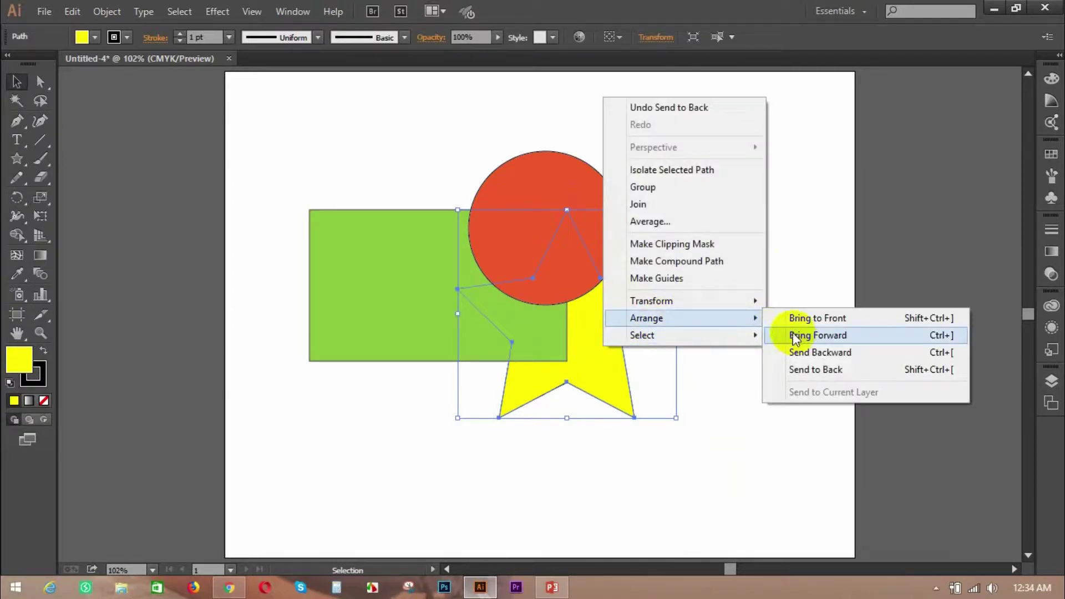
click(805, 336)
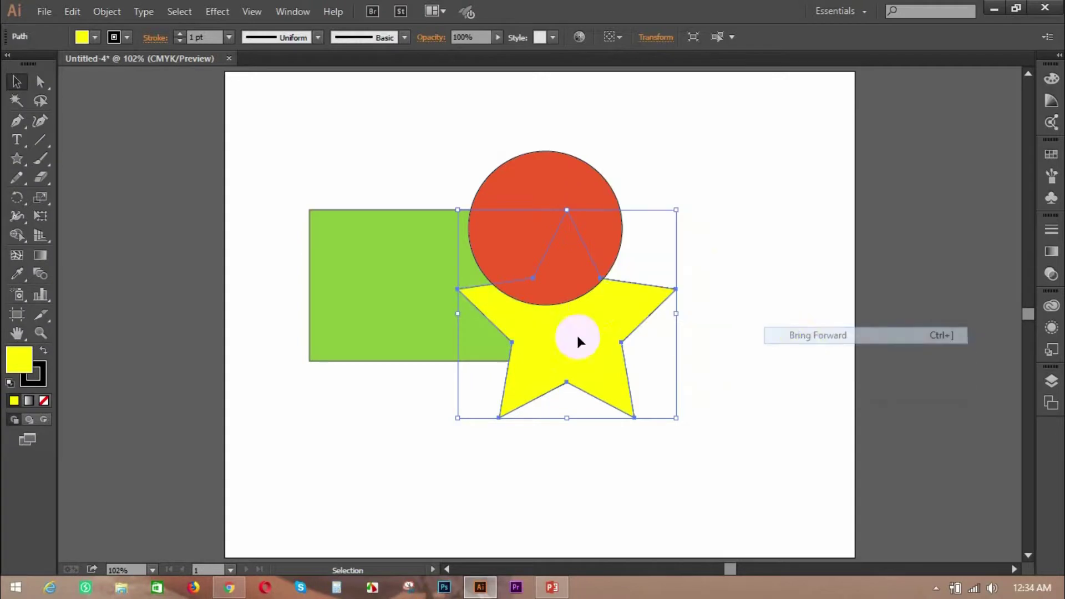
click(760, 326)
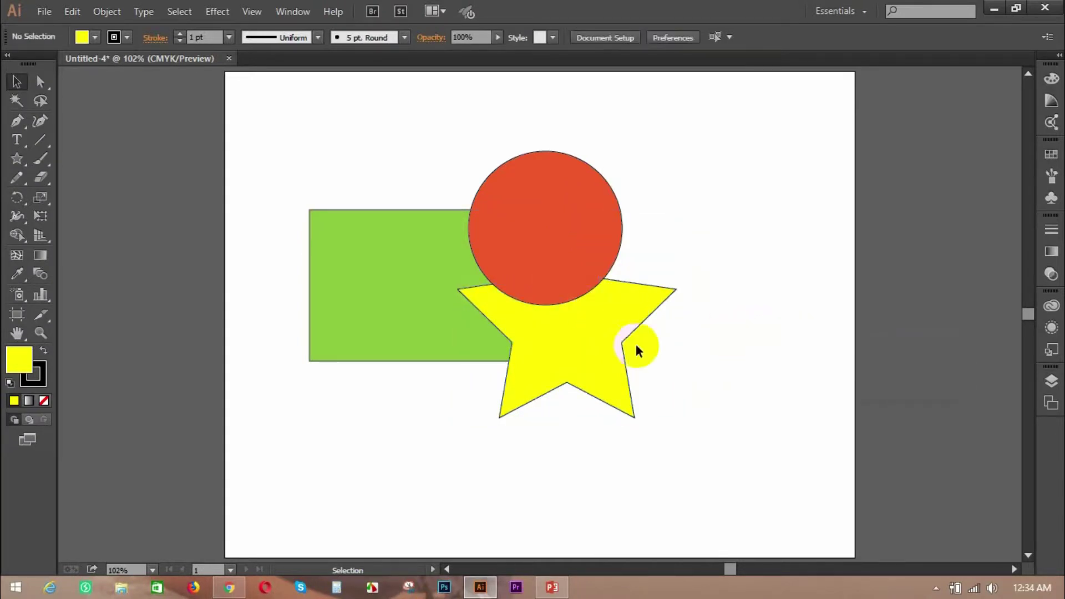
Step: Bring the green rectangle to the front, then send it backward behind the red circle
click(402, 330)
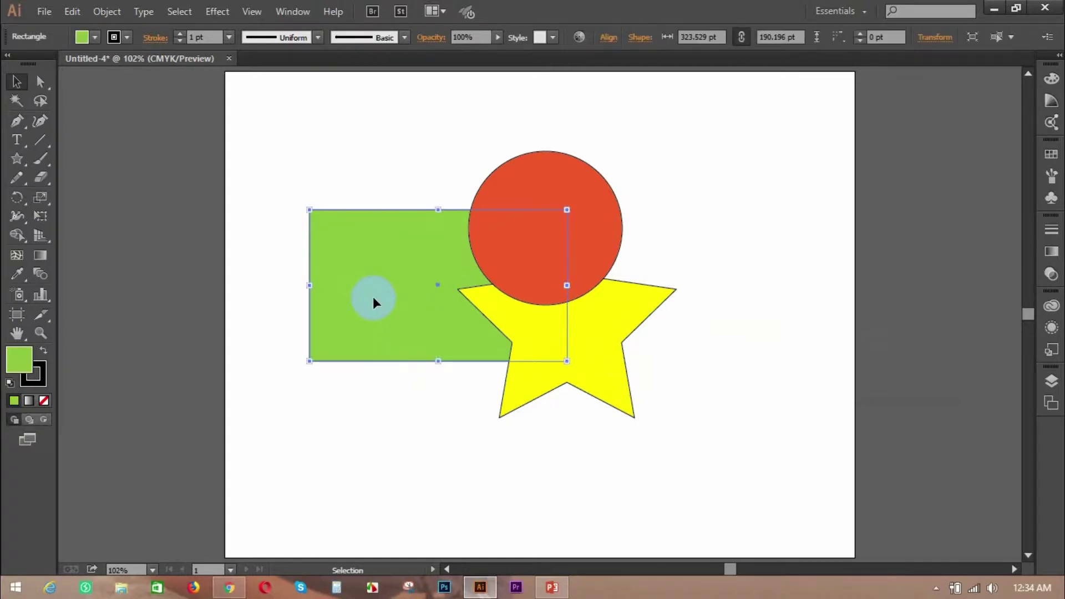
right_click(372, 297)
mouse_move(417, 519)
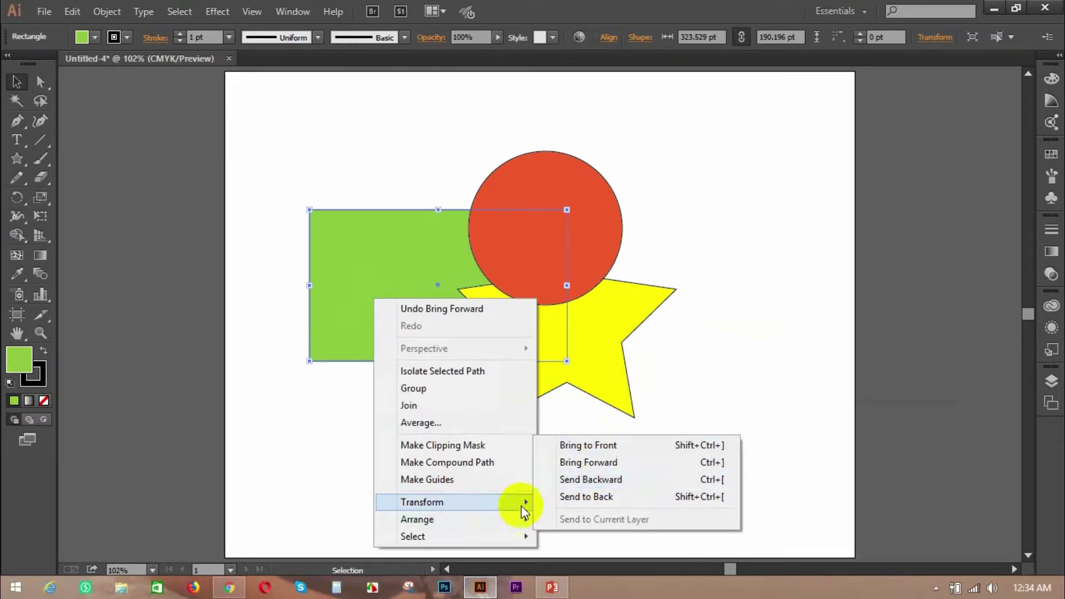
click(583, 445)
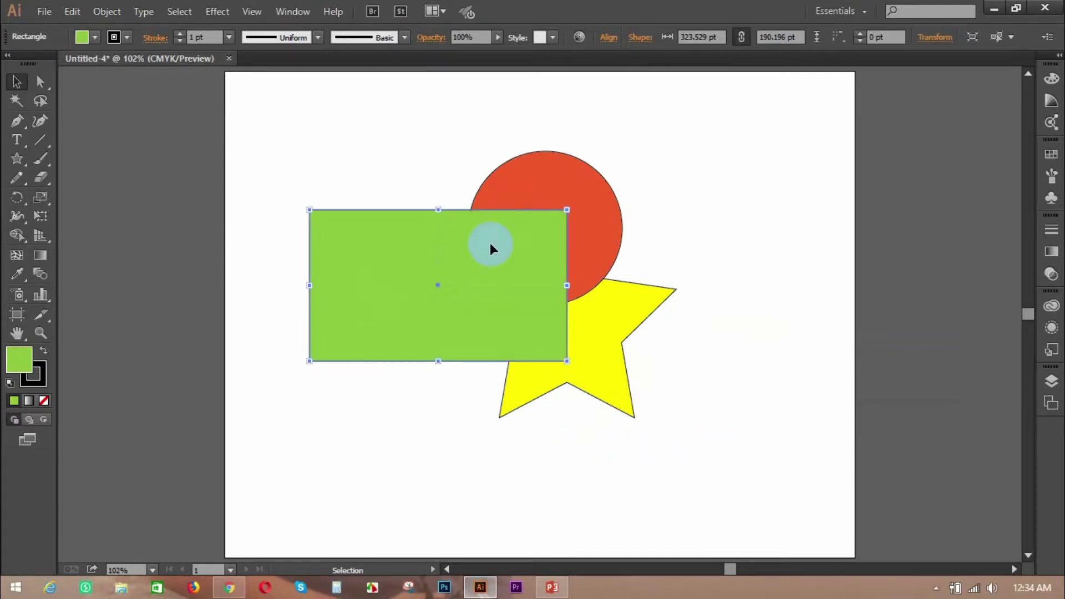
right_click(501, 300)
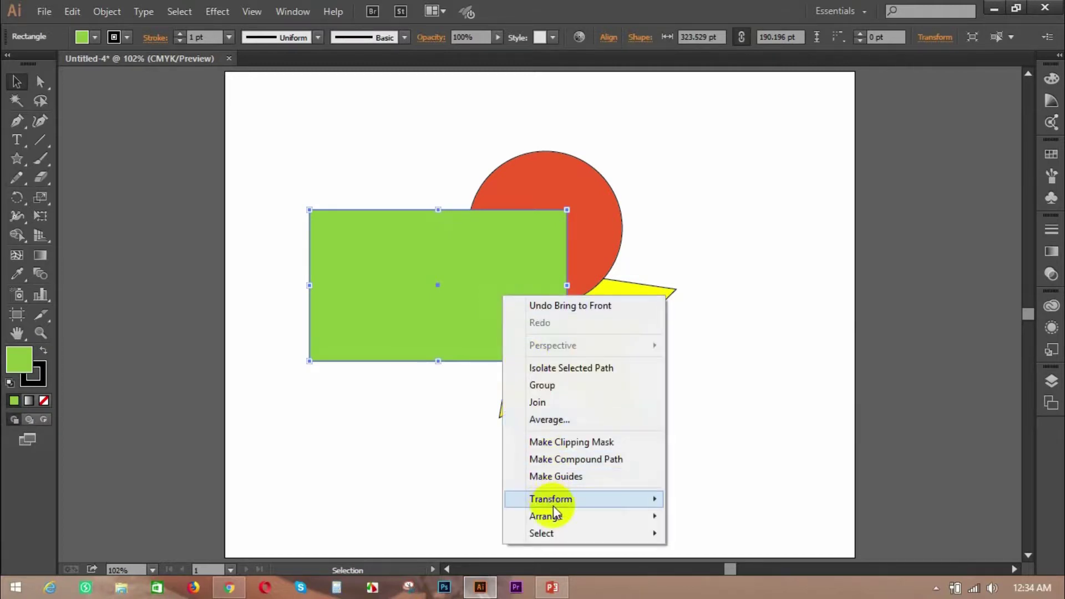
mouse_move(546, 516)
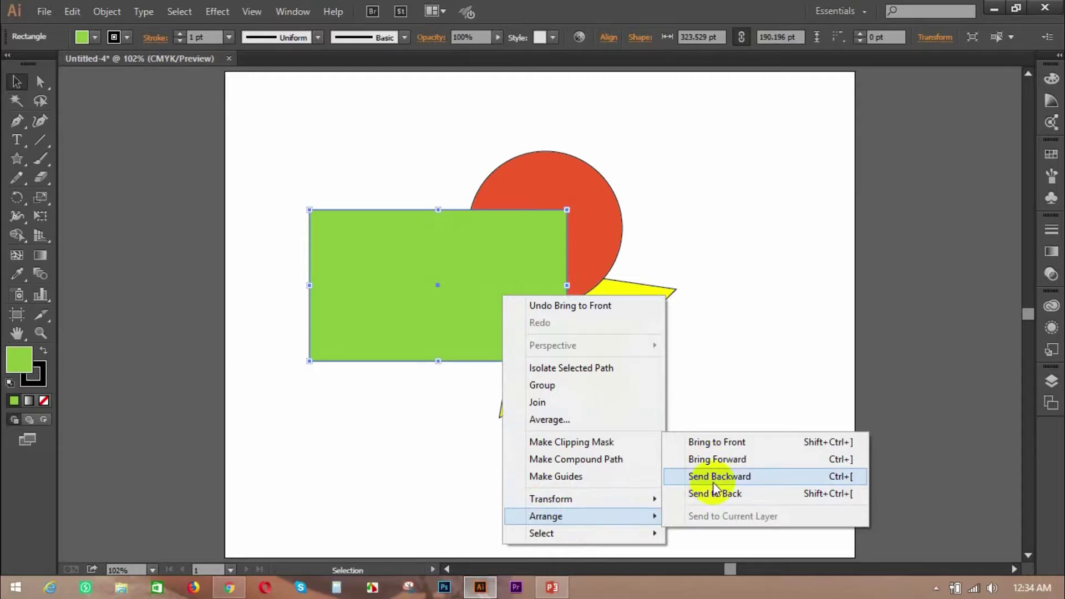
click(713, 478)
click(710, 388)
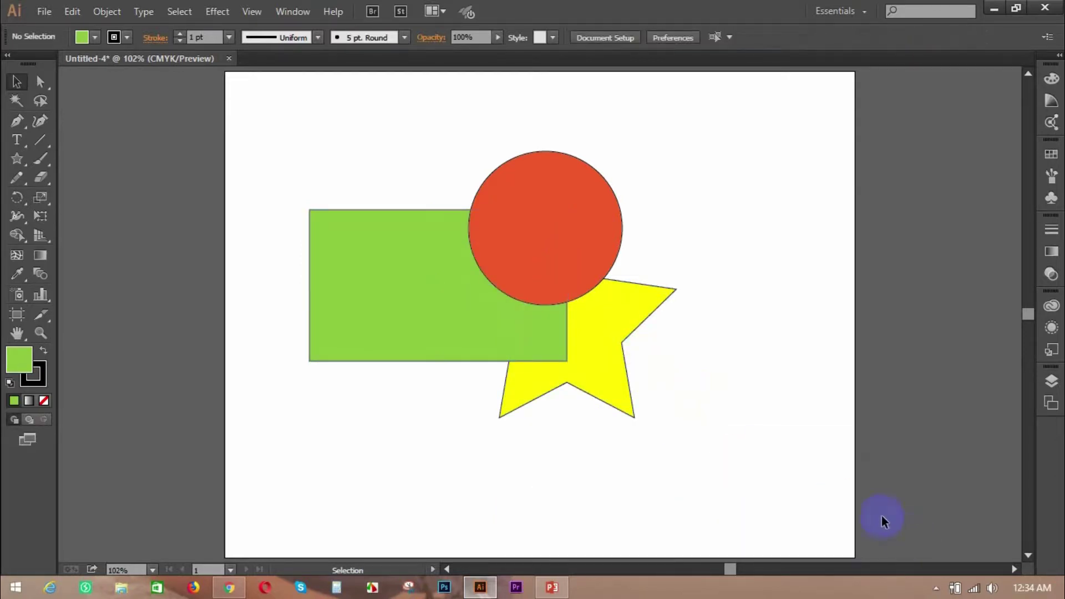
click(936, 587)
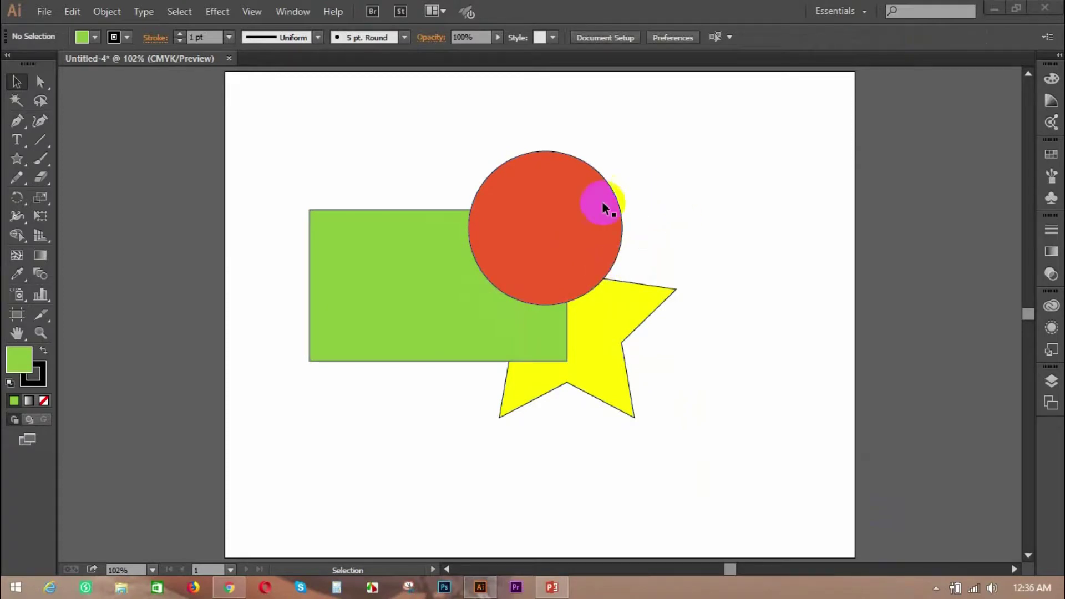
click(603, 210)
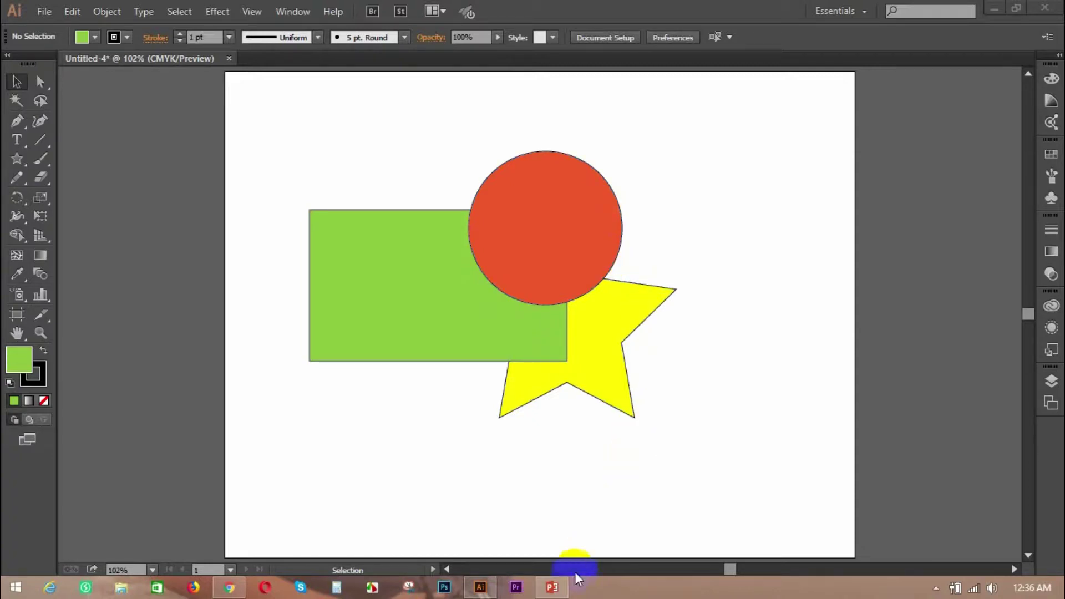
click(560, 595)
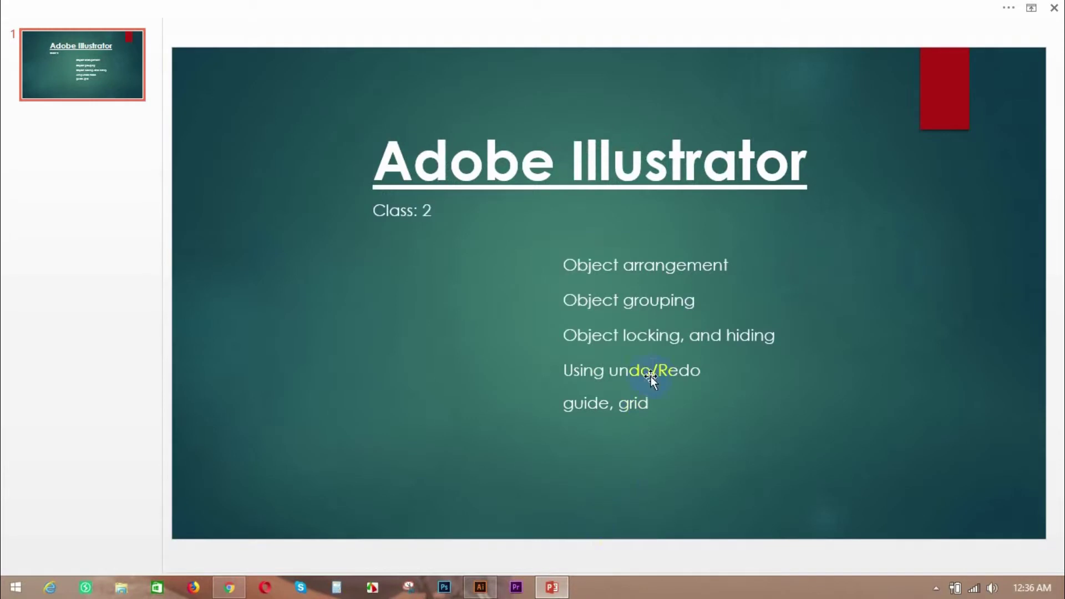
click(490, 586)
click(18, 83)
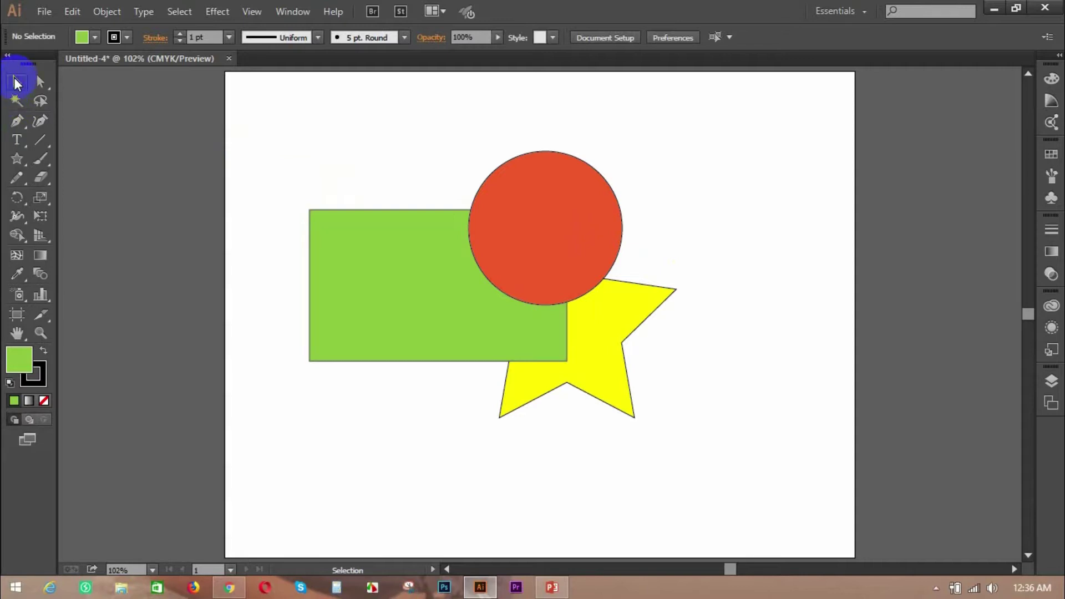
Step: Marquee-select the rectangle, circle and star and drag them up and to the left
mouse_move(278, 129)
mouse_down()
mouse_move(623, 366)
mouse_move(666, 448)
mouse_up()
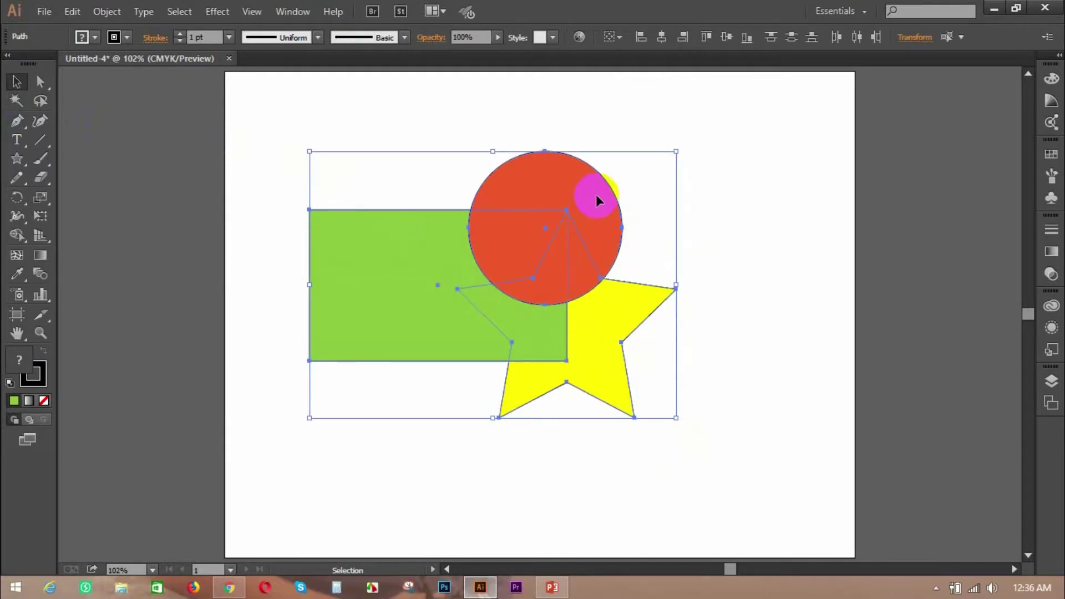
mouse_move(598, 199)
mouse_down()
mouse_move(439, 184)
mouse_move(687, 198)
mouse_move(434, 181)
mouse_move(672, 191)
mouse_move(383, 156)
mouse_up()
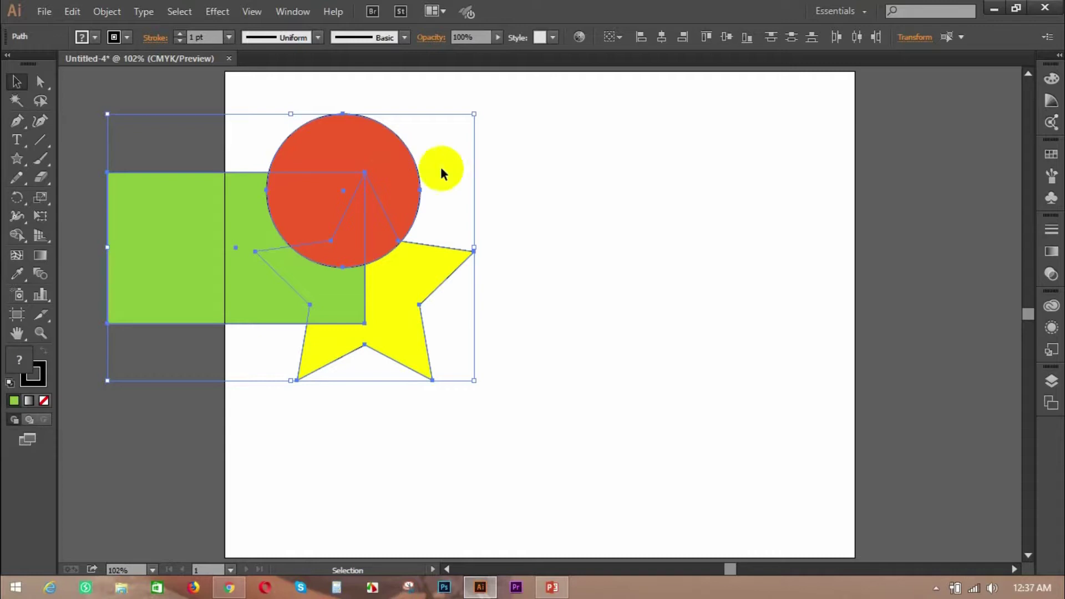
drag(417, 172, 389, 161)
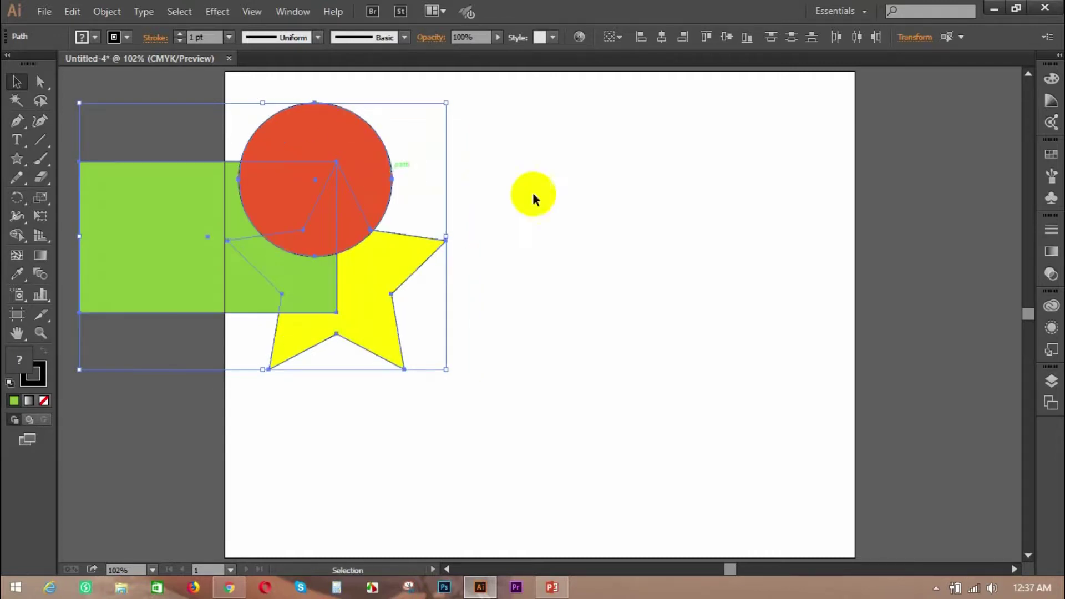
click(575, 205)
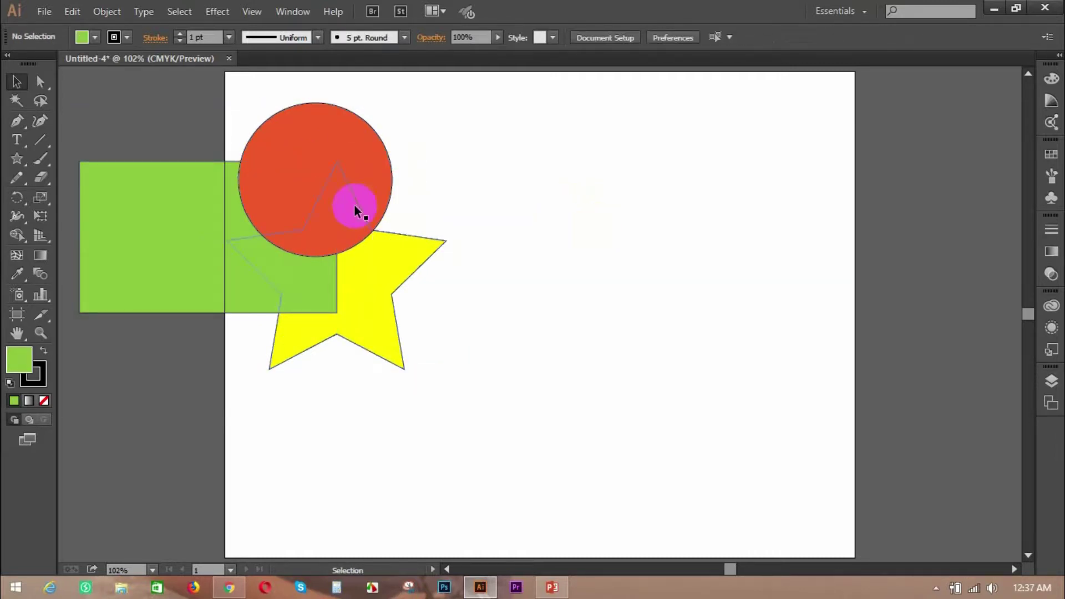
click(363, 150)
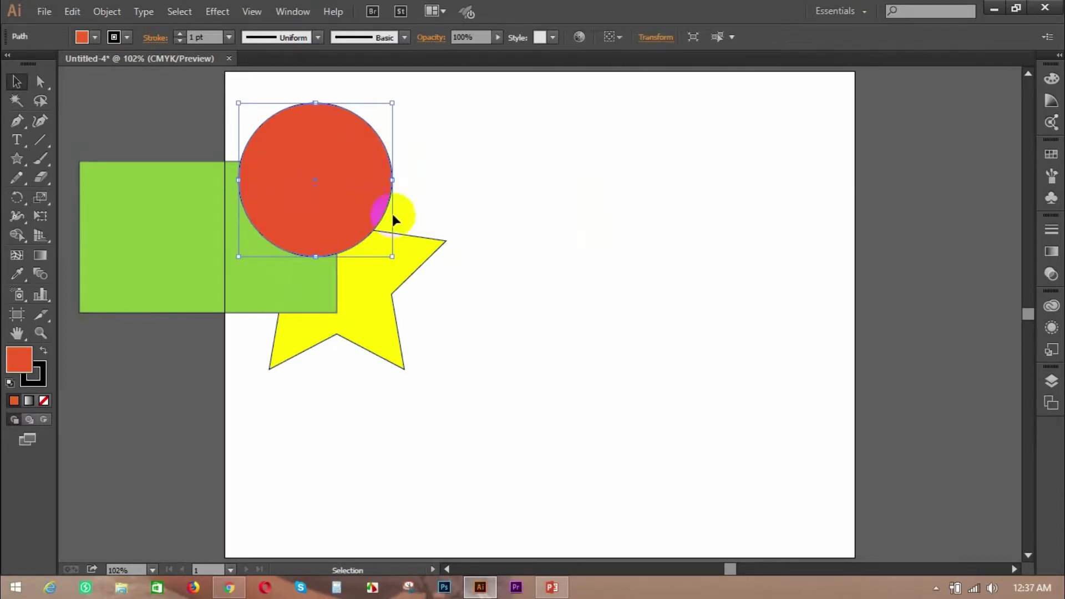
click(623, 239)
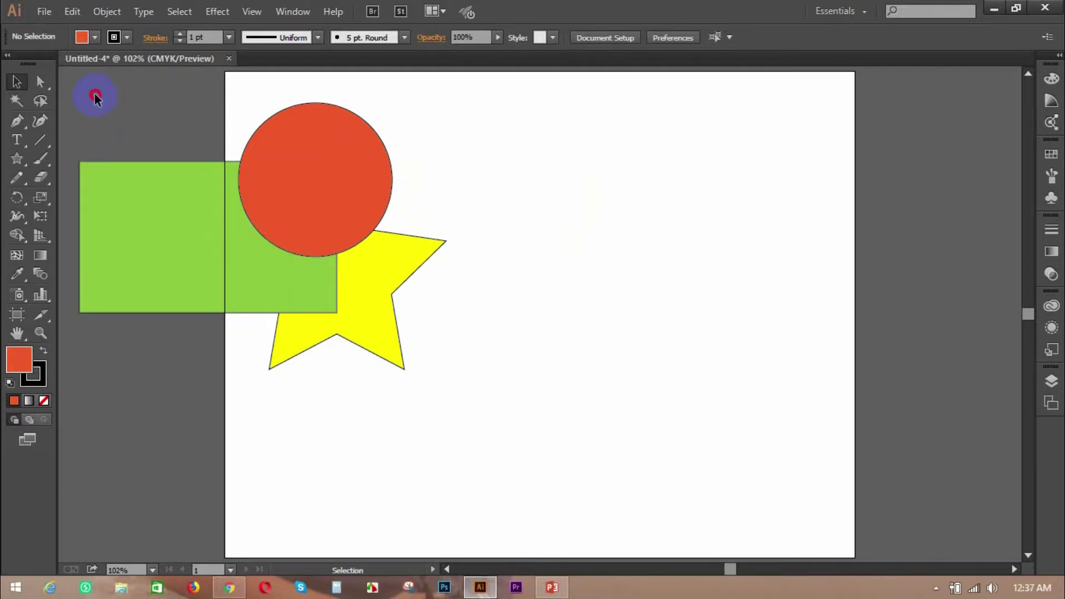
drag(95, 98, 423, 368)
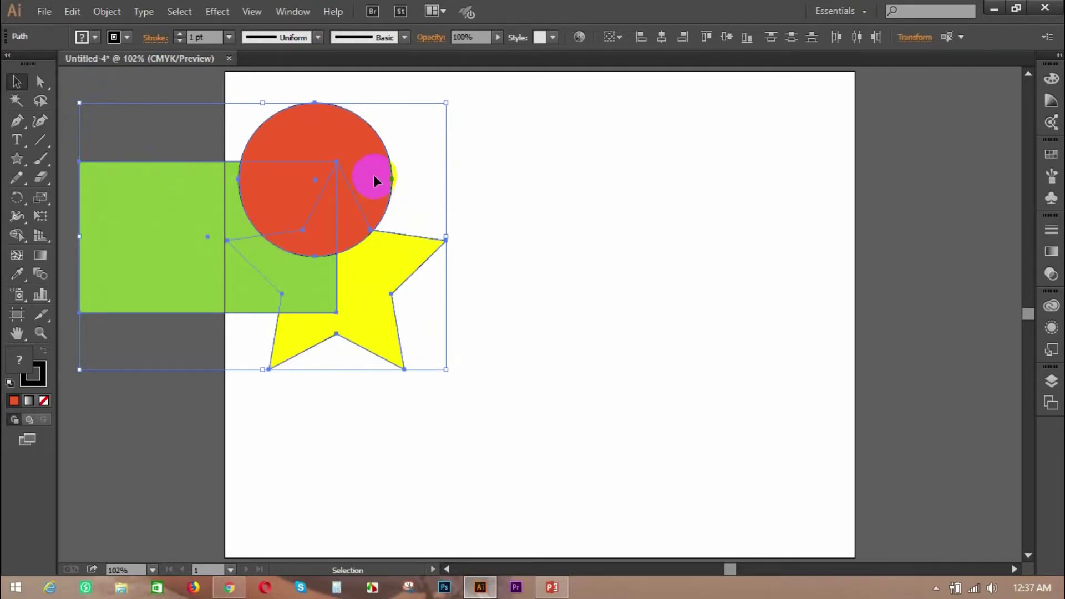
click(551, 219)
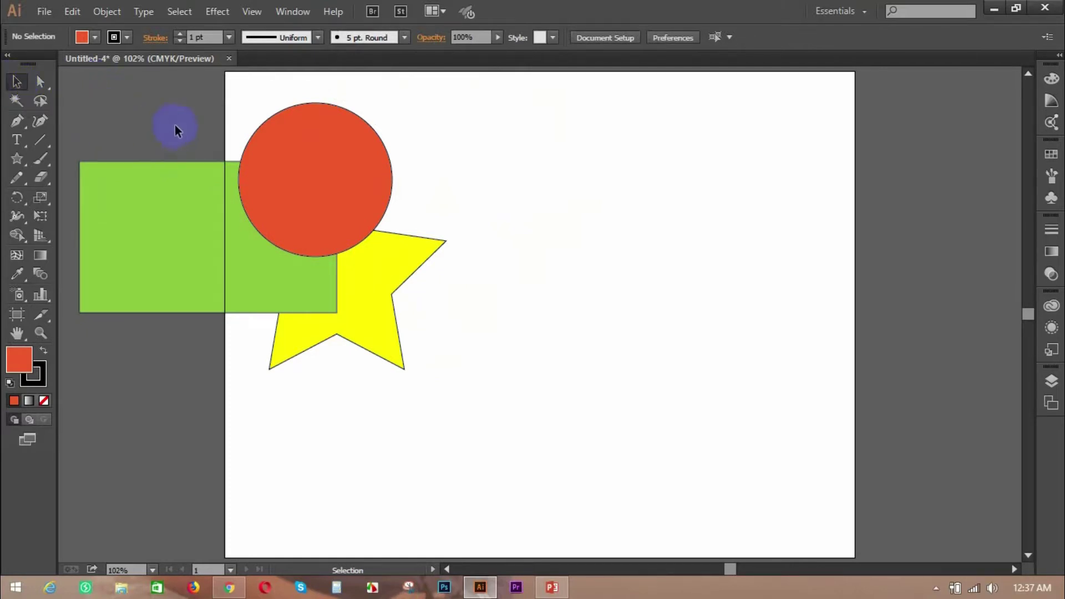
drag(113, 86, 477, 399)
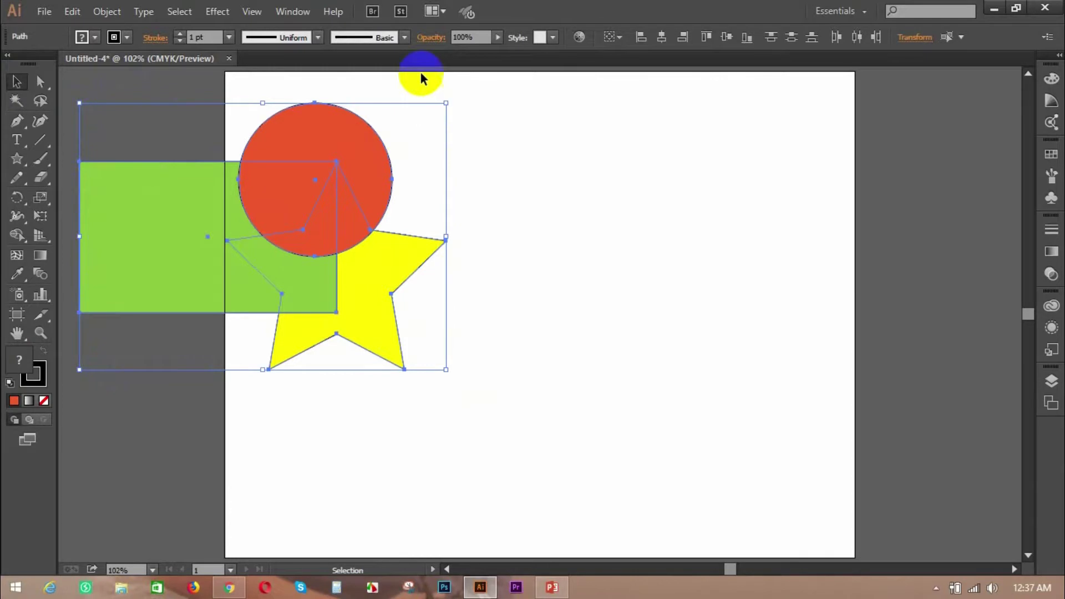
Step: Group the red circle, green rectangle and yellow star
right_click(283, 197)
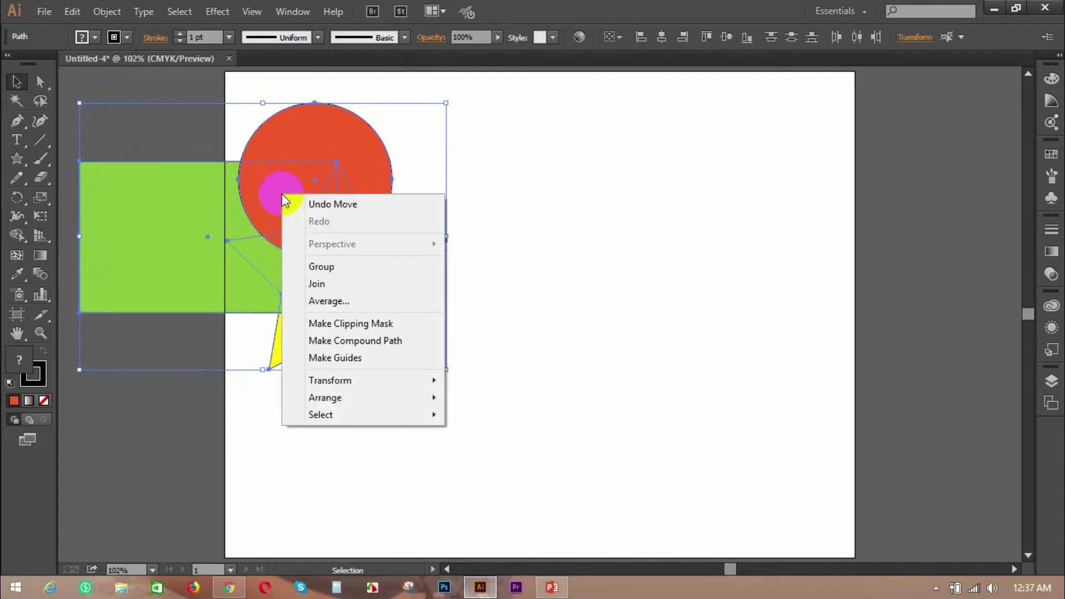
click(339, 268)
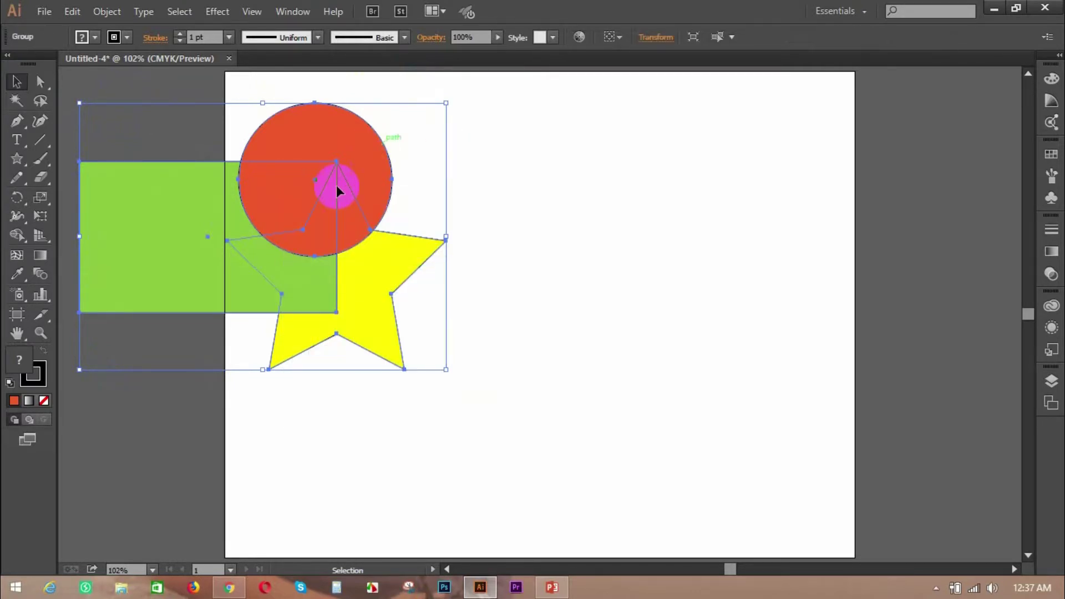
click(613, 304)
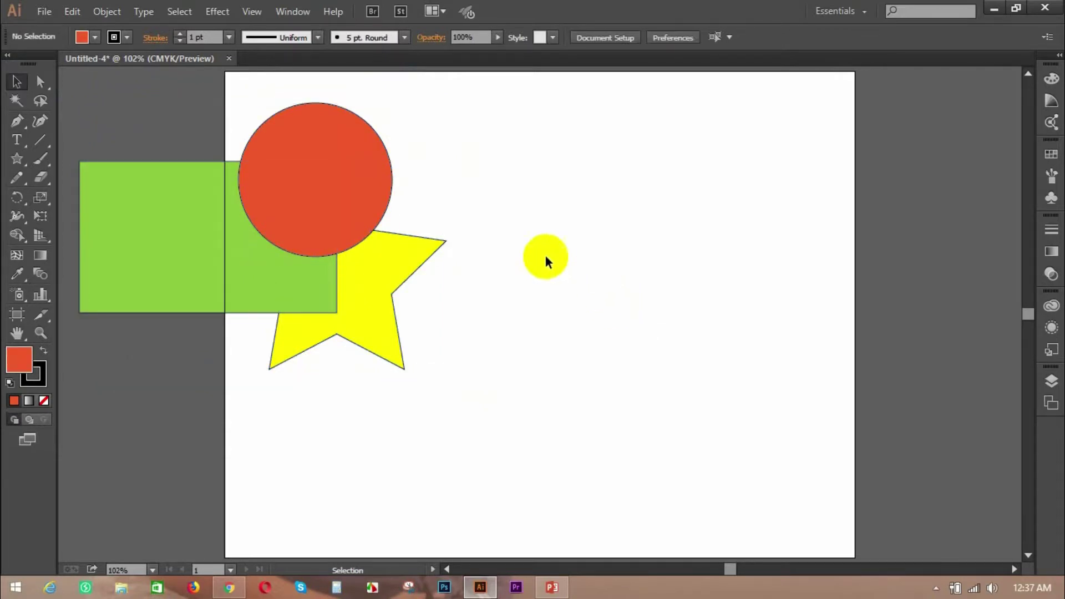
Step: Drag the group up and left so the rectangle extends past the artboard's left edge
drag(349, 165, 672, 215)
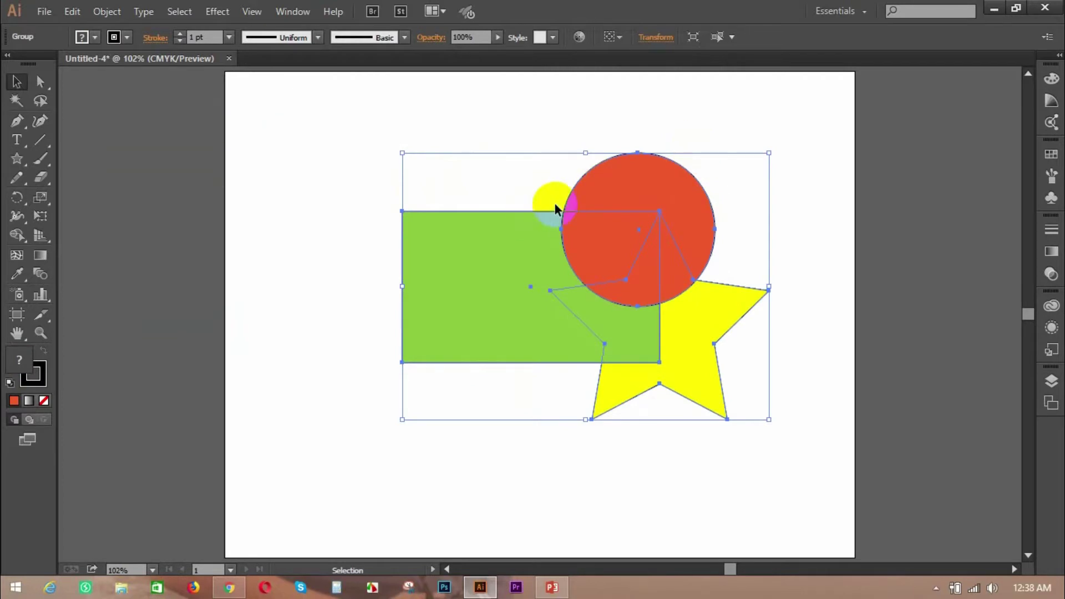
drag(652, 204, 408, 222)
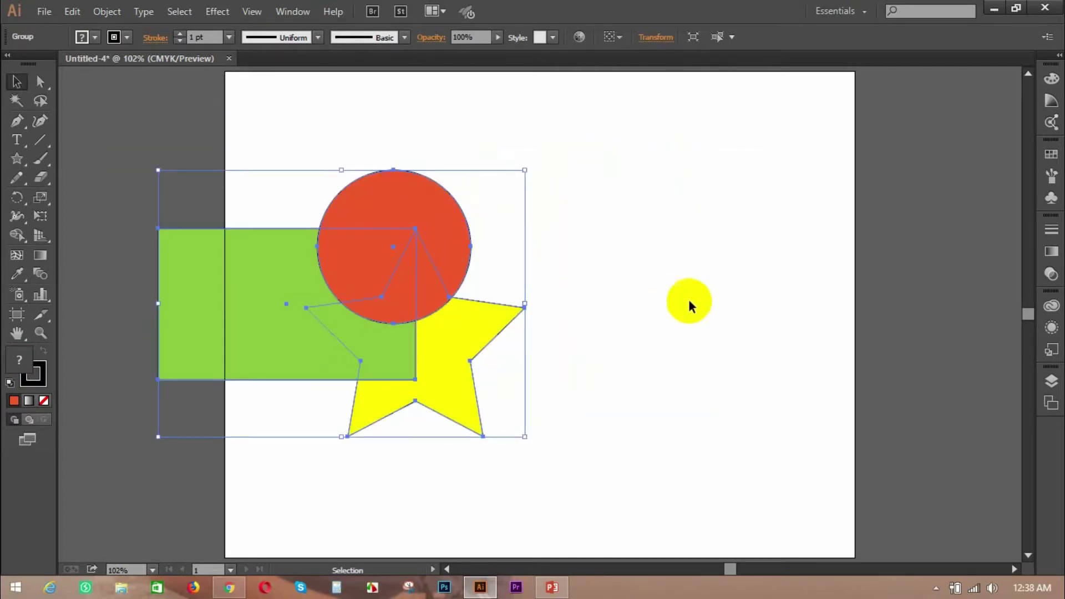
click(526, 236)
drag(195, 184, 540, 425)
click(338, 186)
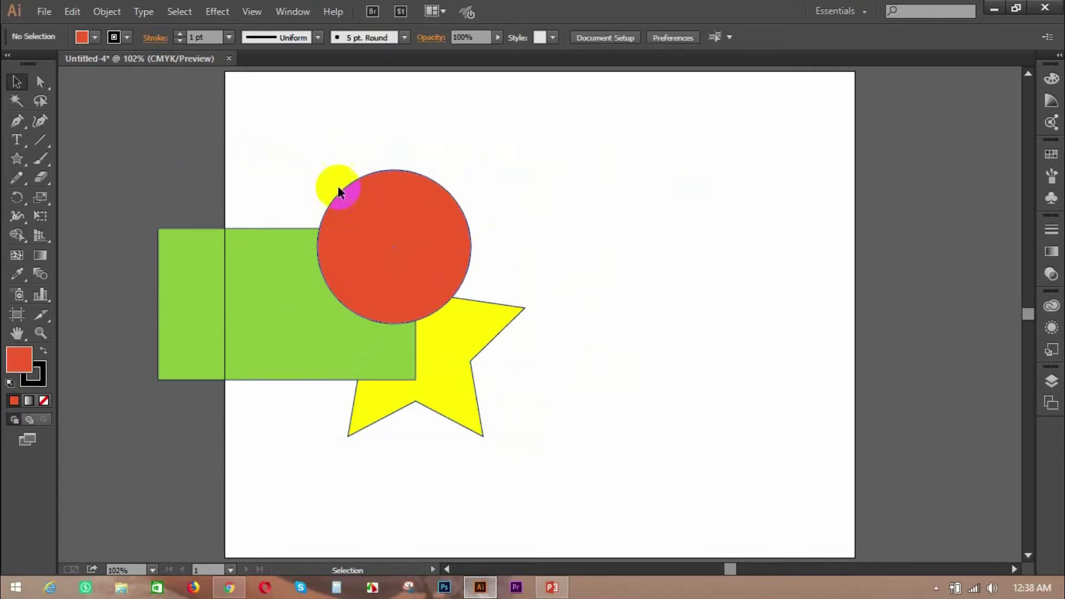
drag(156, 156, 525, 448)
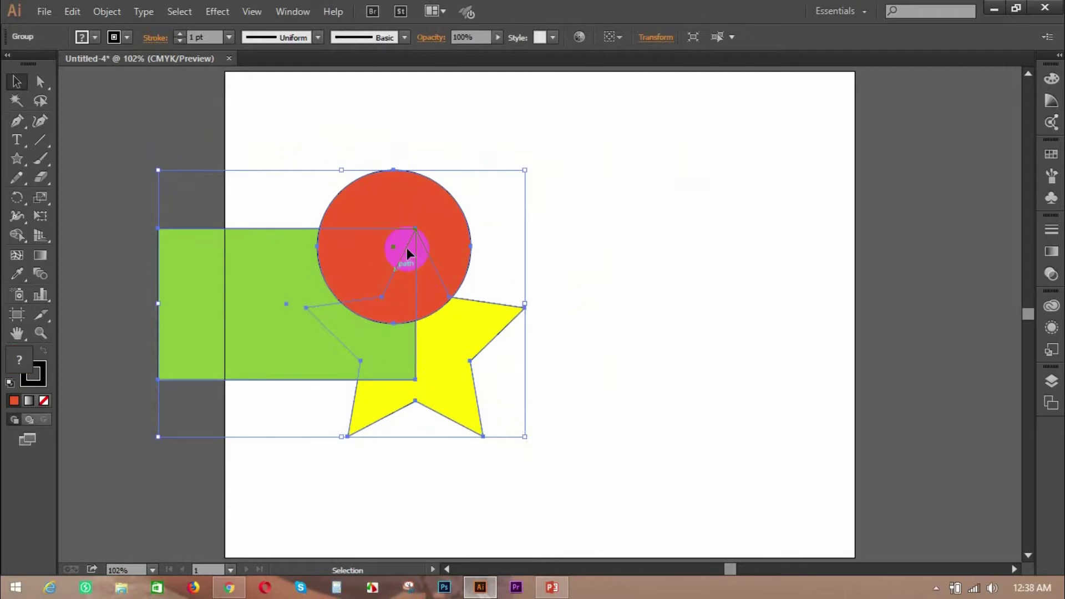
drag(413, 291, 376, 246)
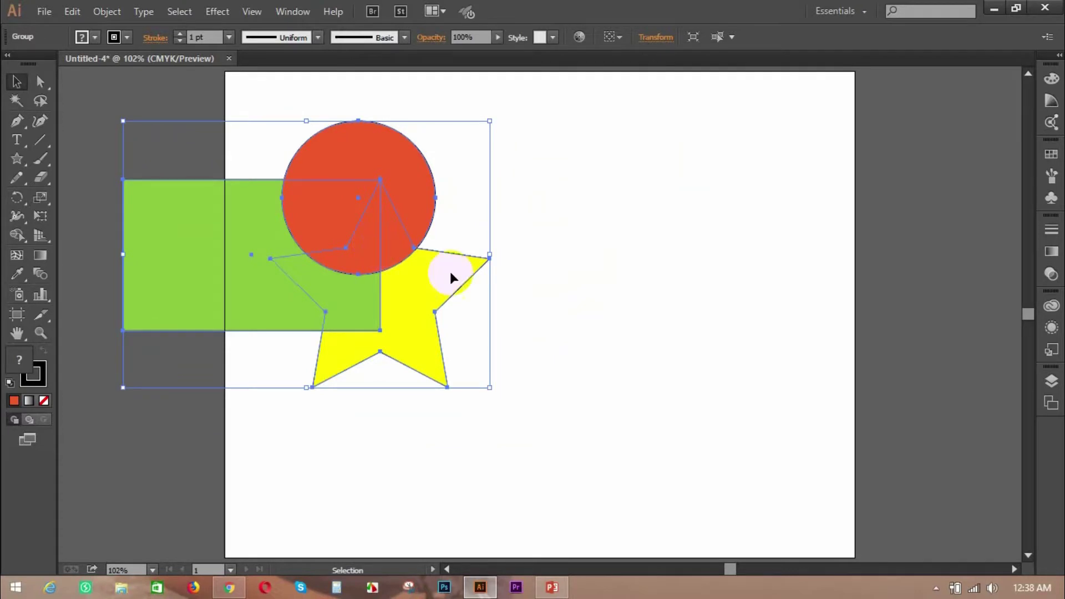
click(625, 307)
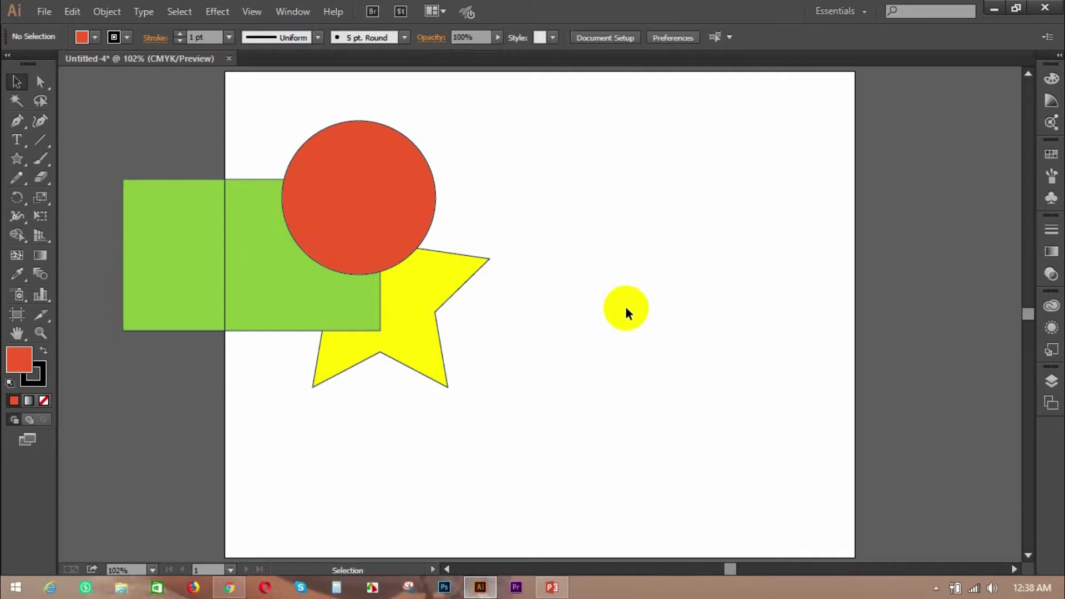
click(405, 199)
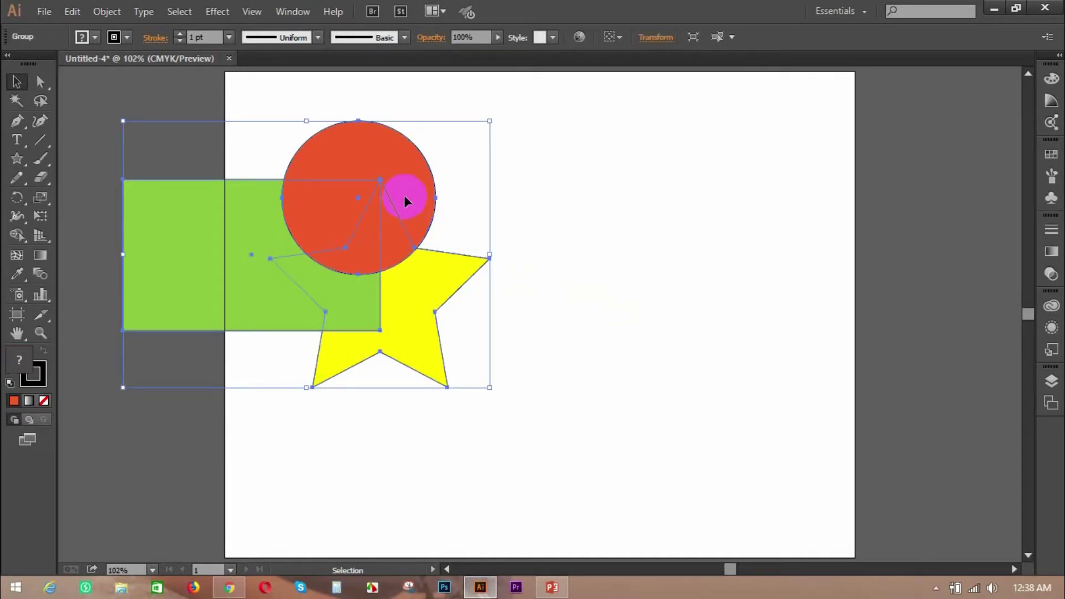
Step: Ungroup the shapes, move the red circle right away from the others, then show the slide
right_click(406, 201)
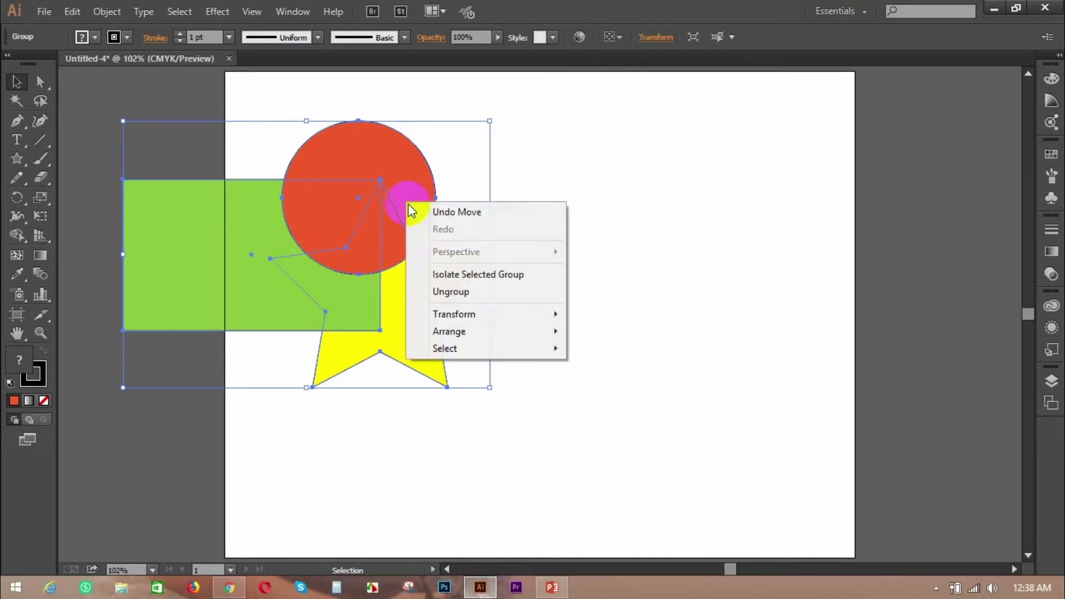
click(451, 291)
click(612, 291)
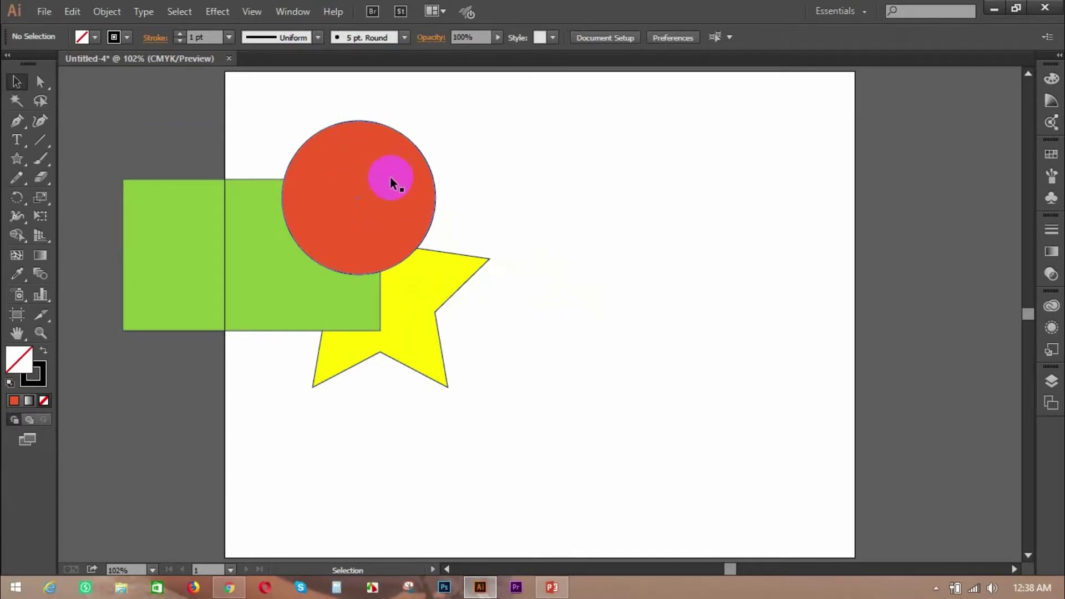
drag(380, 183, 619, 197)
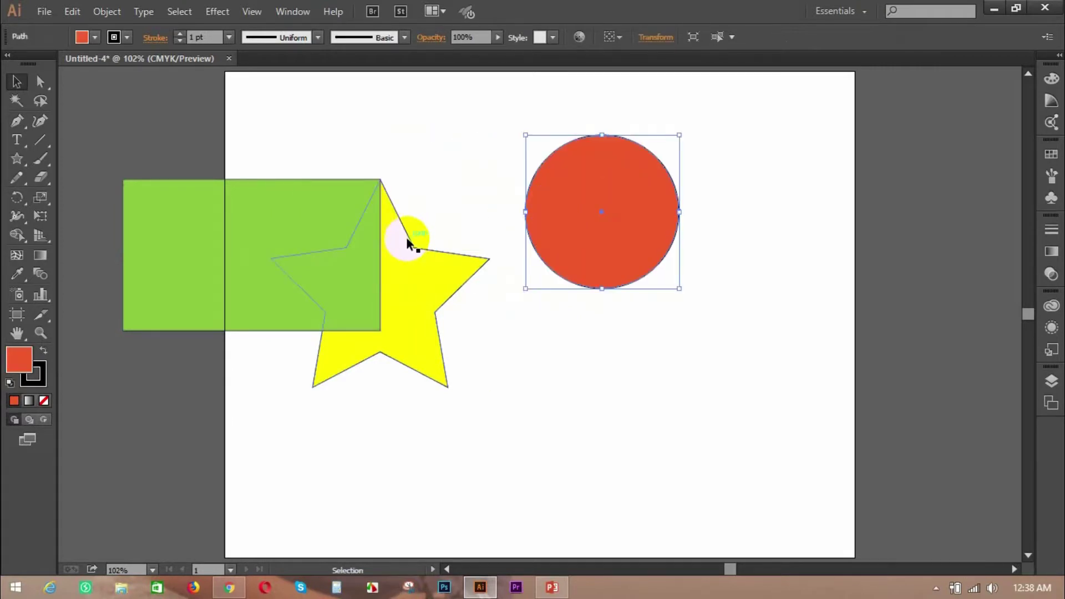
click(616, 372)
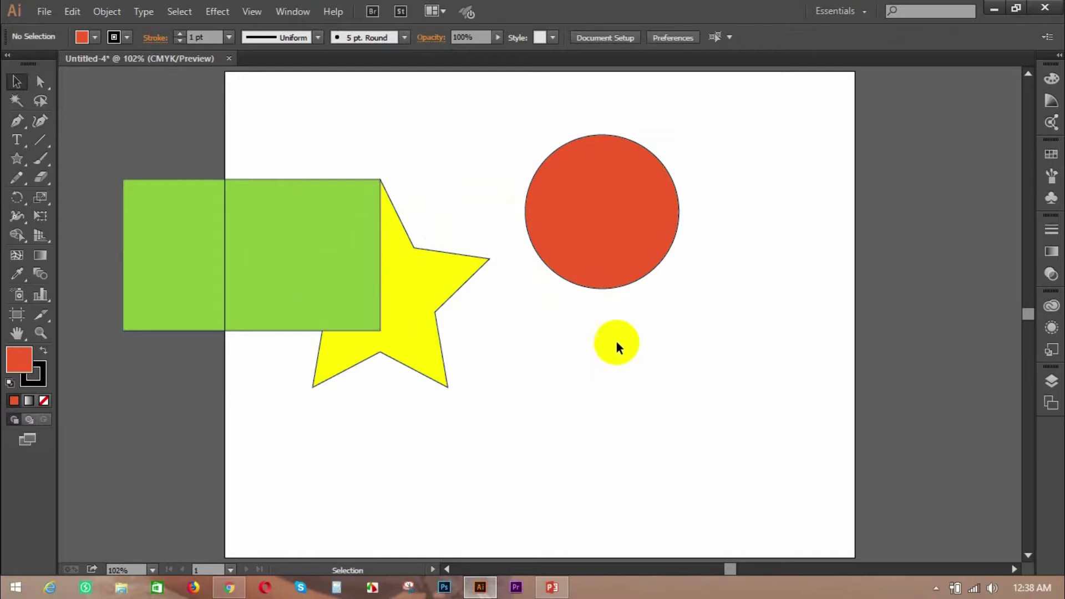
click(550, 587)
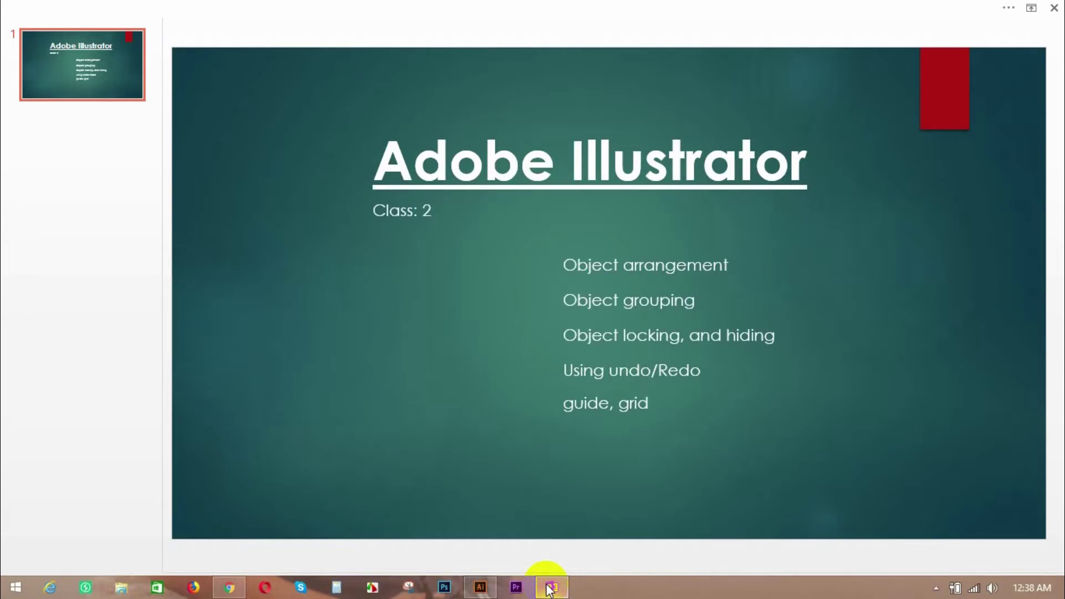
Step: Marquee-select the circle, rectangle and star and delete them, leaving the artboard empty
click(550, 586)
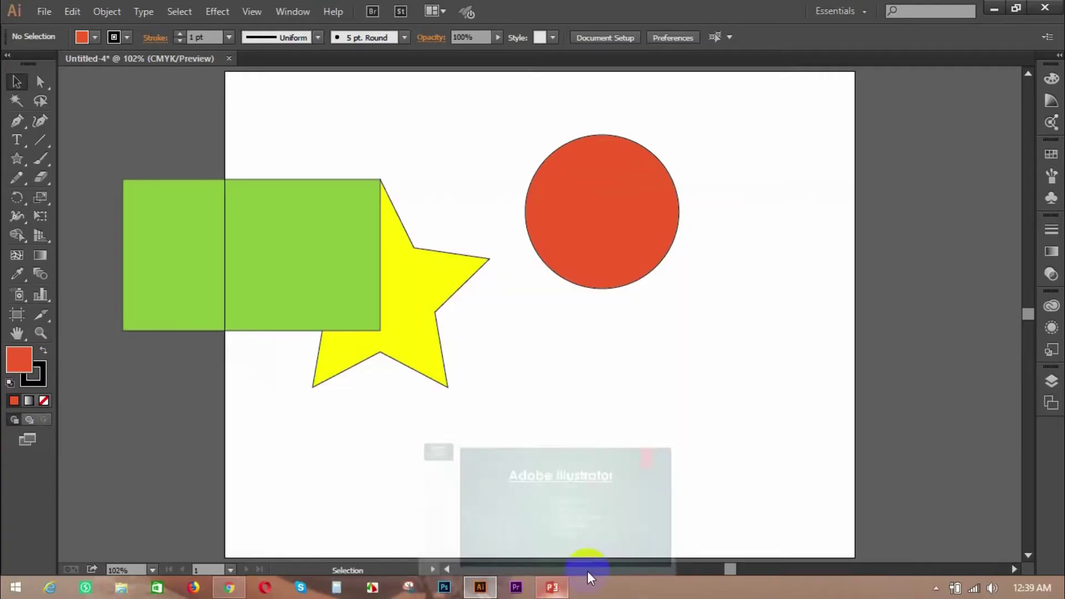
drag(136, 108, 683, 457)
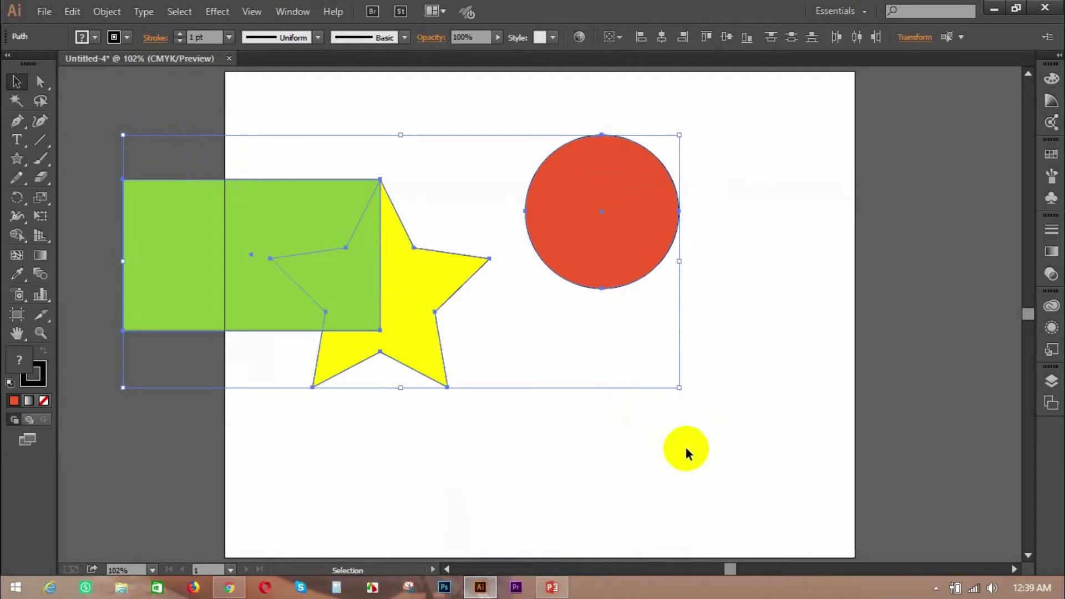
key(Delete)
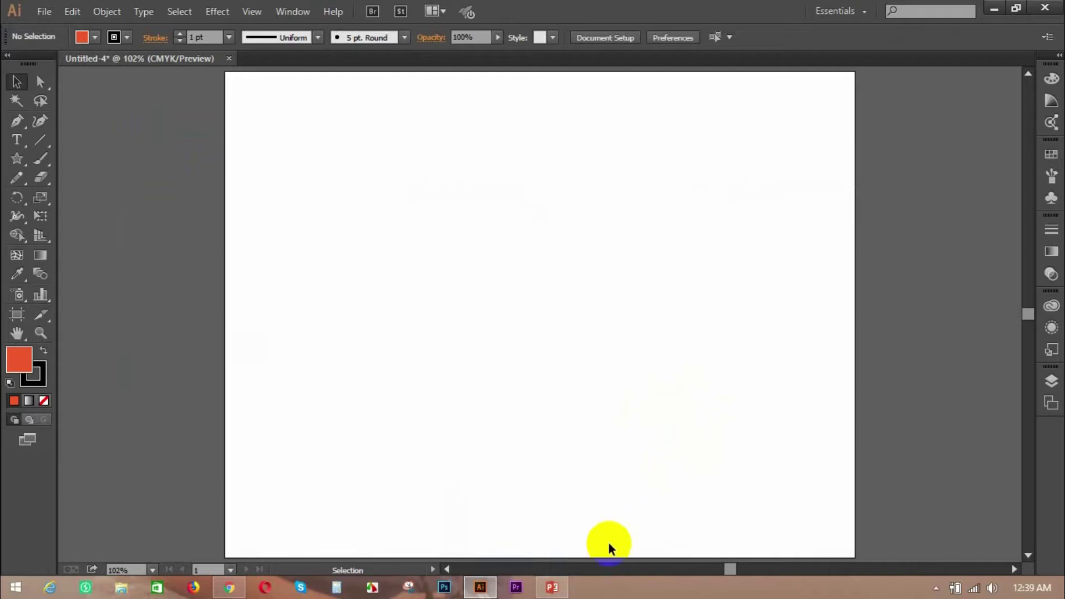
click(552, 588)
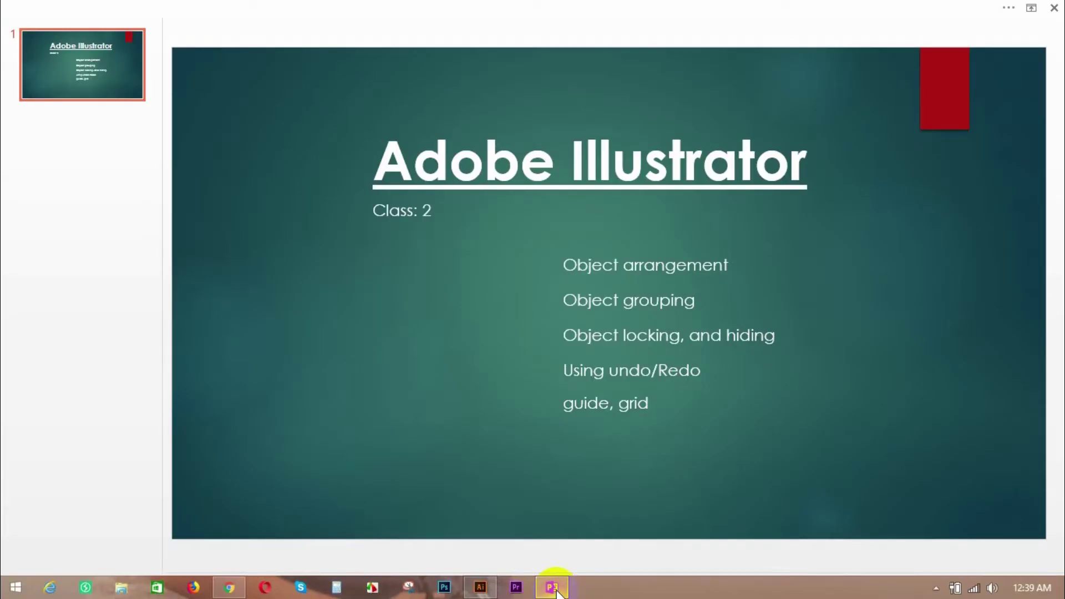
click(555, 589)
Step: Draw a red rounded rectangle, then Alt-drag copies: two side by side and one centred below
drag(16, 159, 71, 177)
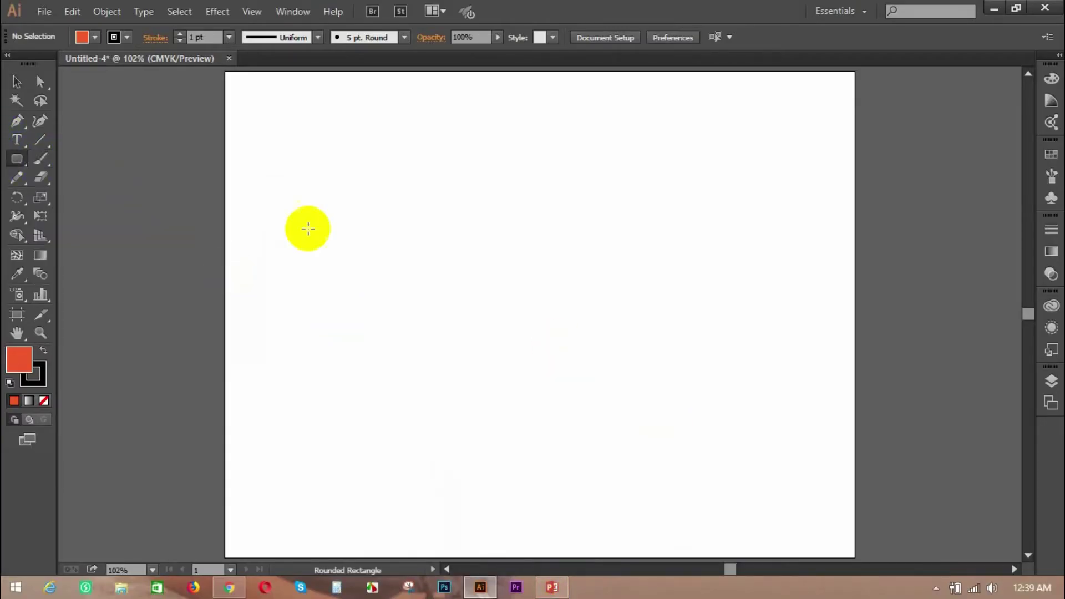
mouse_move(275, 188)
mouse_down()
mouse_move(394, 297)
mouse_move(476, 290)
mouse_move(490, 329)
mouse_up()
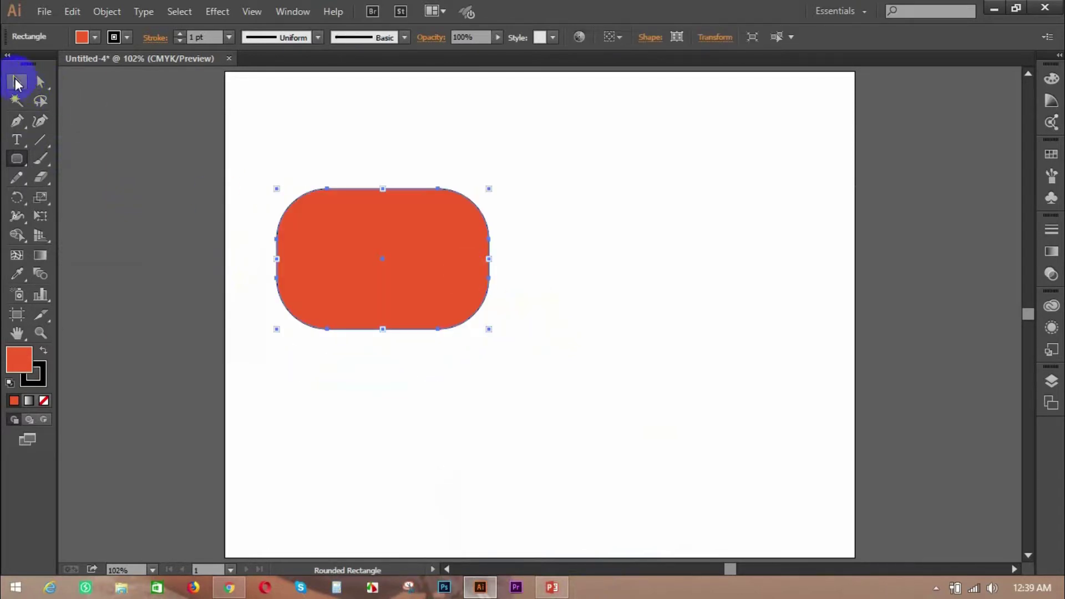
click(17, 83)
mouse_move(442, 228)
mouse_down()
mouse_move(640, 255)
mouse_move(670, 231)
mouse_move(609, 435)
mouse_move(556, 439)
mouse_up()
click(777, 389)
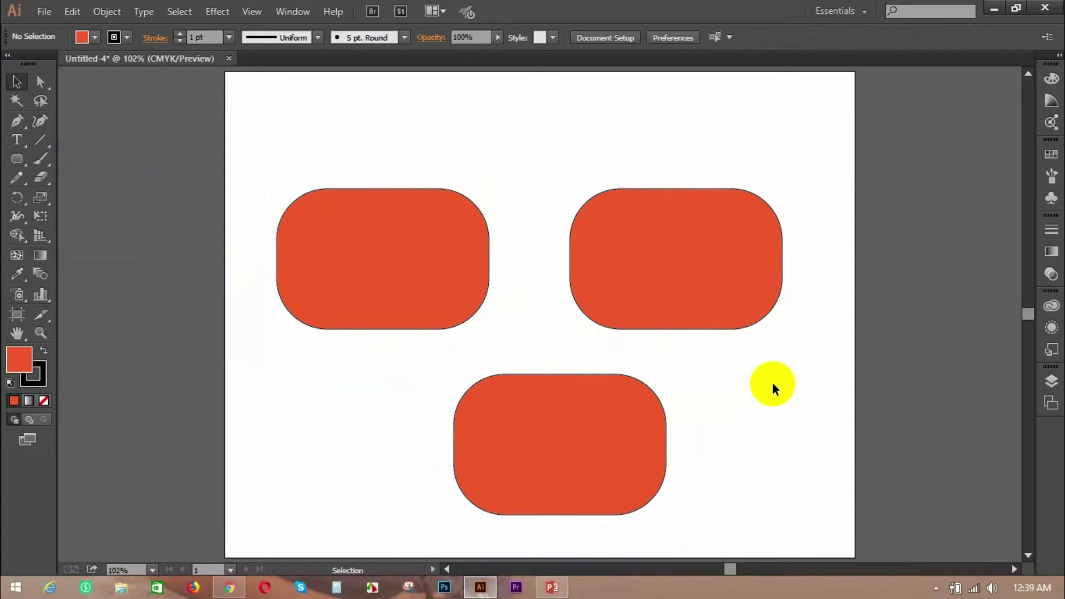
Step: Select the left rounded rectangle and nudge it slightly upward
click(440, 272)
click(832, 429)
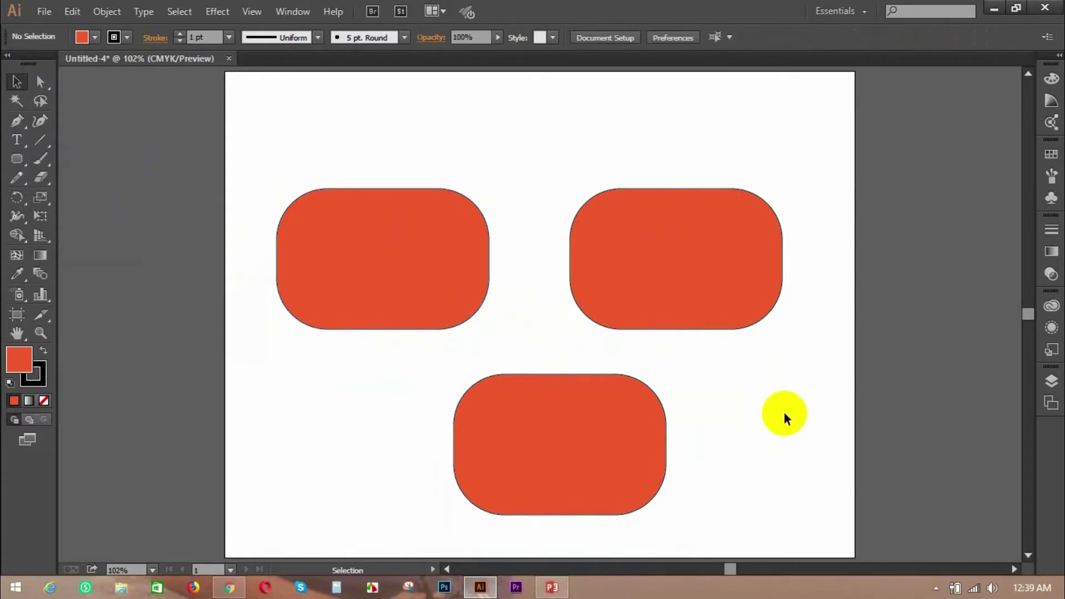
click(431, 251)
click(777, 408)
click(392, 283)
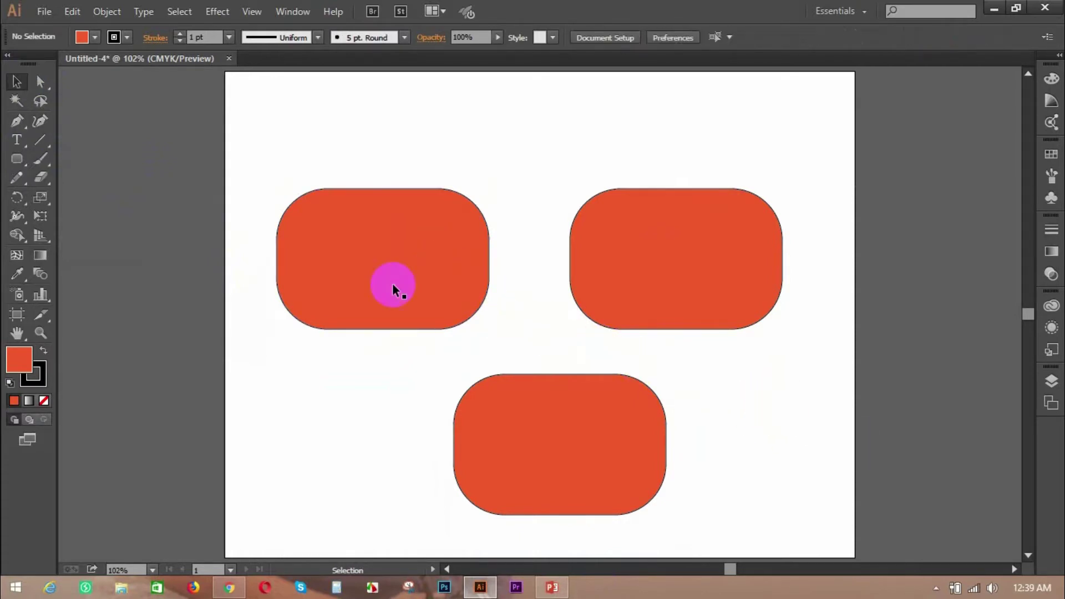
mouse_move(364, 259)
mouse_down()
mouse_move(378, 237)
mouse_move(343, 224)
mouse_move(365, 224)
mouse_up()
click(718, 411)
click(638, 368)
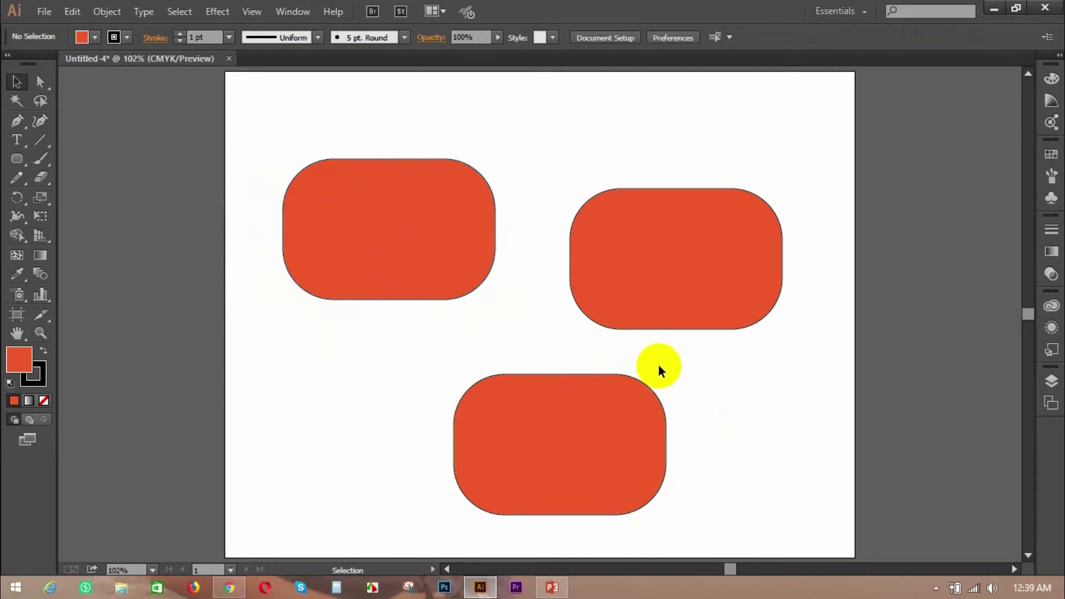
click(344, 213)
click(449, 332)
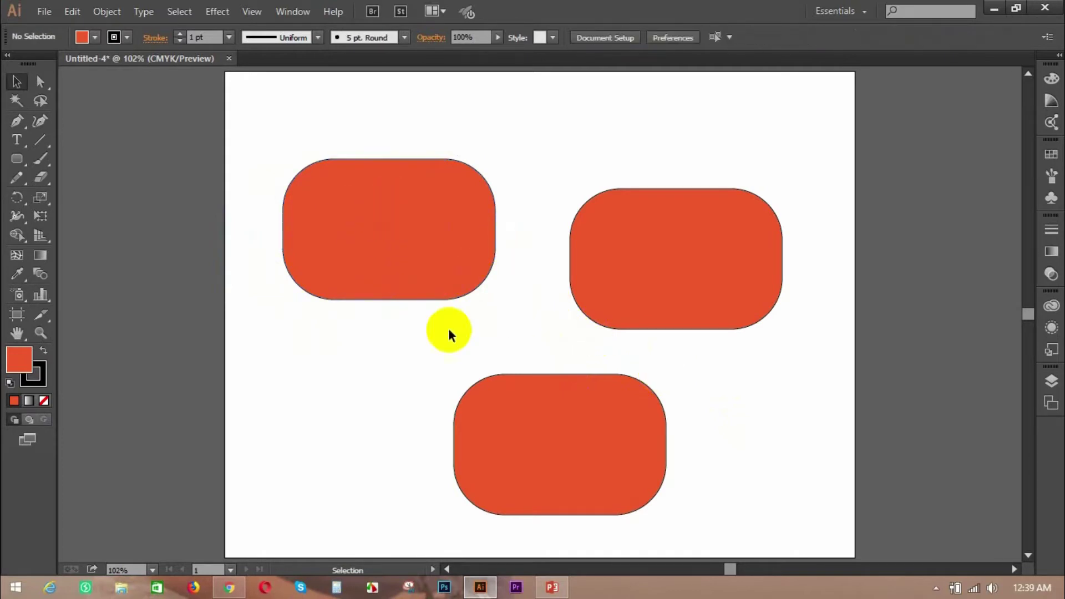
click(411, 238)
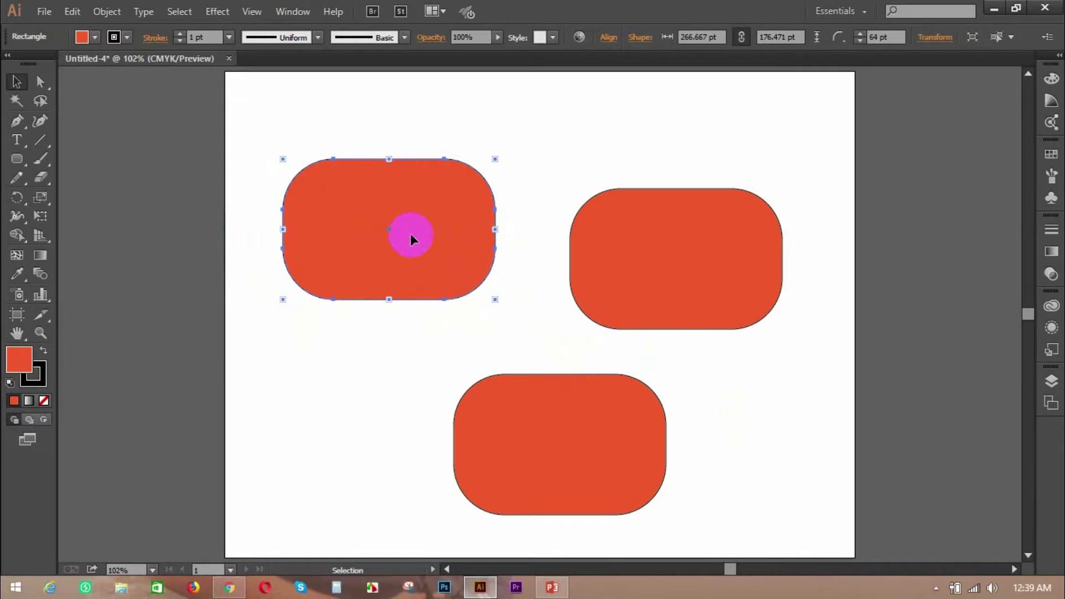
Step: Delete the left rounded rectangle, then undo the deletion and deselect
key(a)
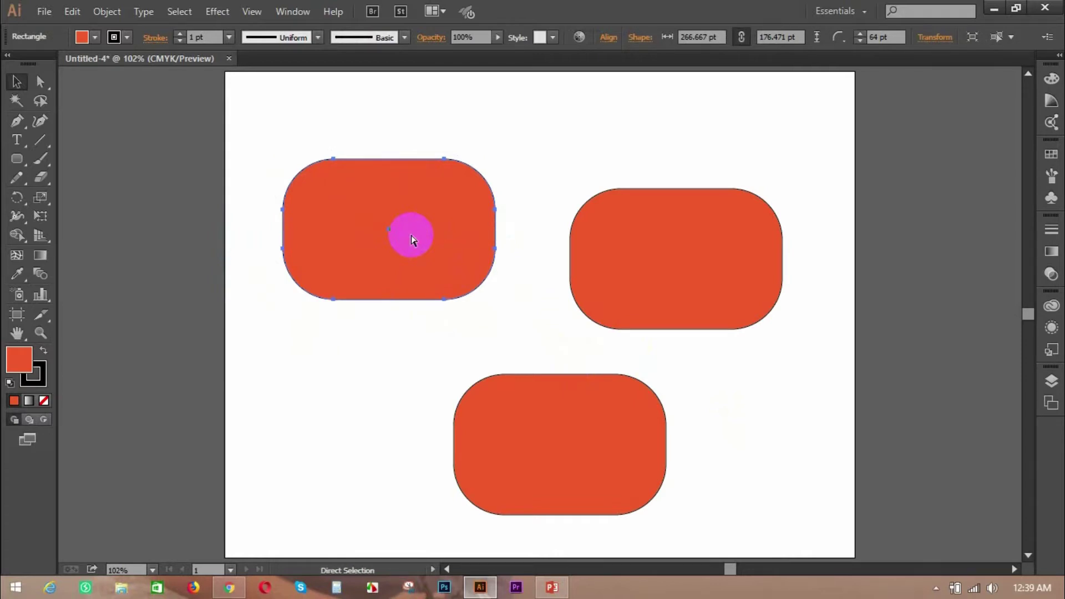
key(v)
key(a)
key(Delete)
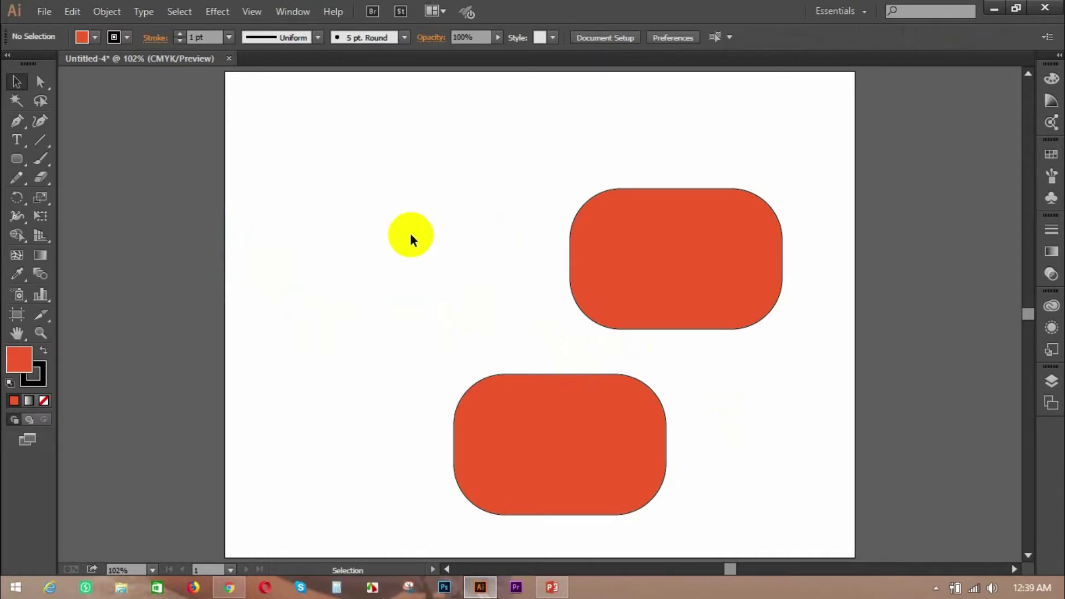
key(ctrl+z)
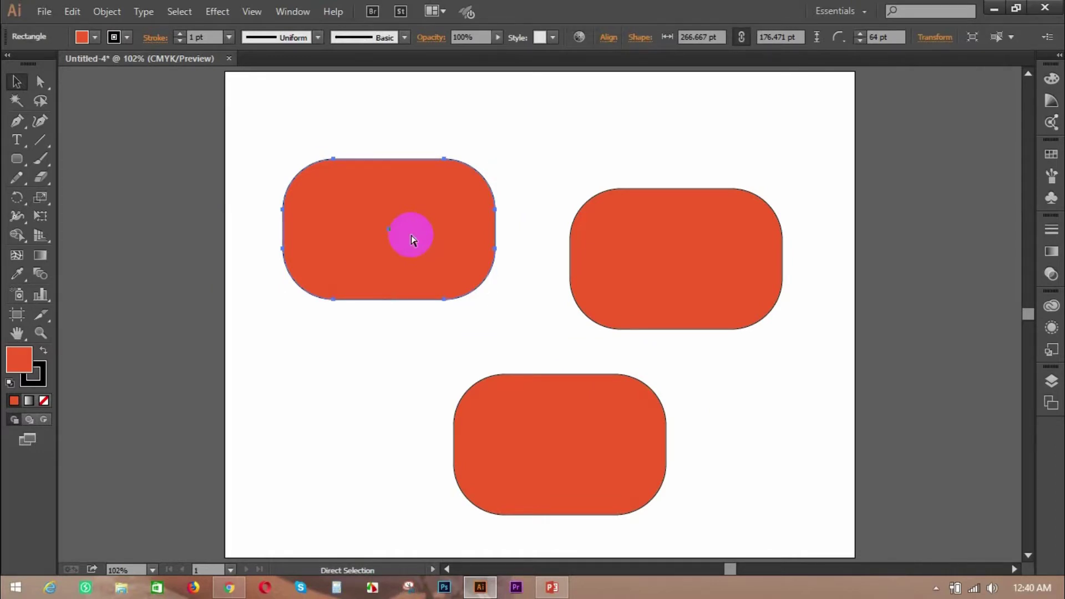
key(ctrl+shift+a)
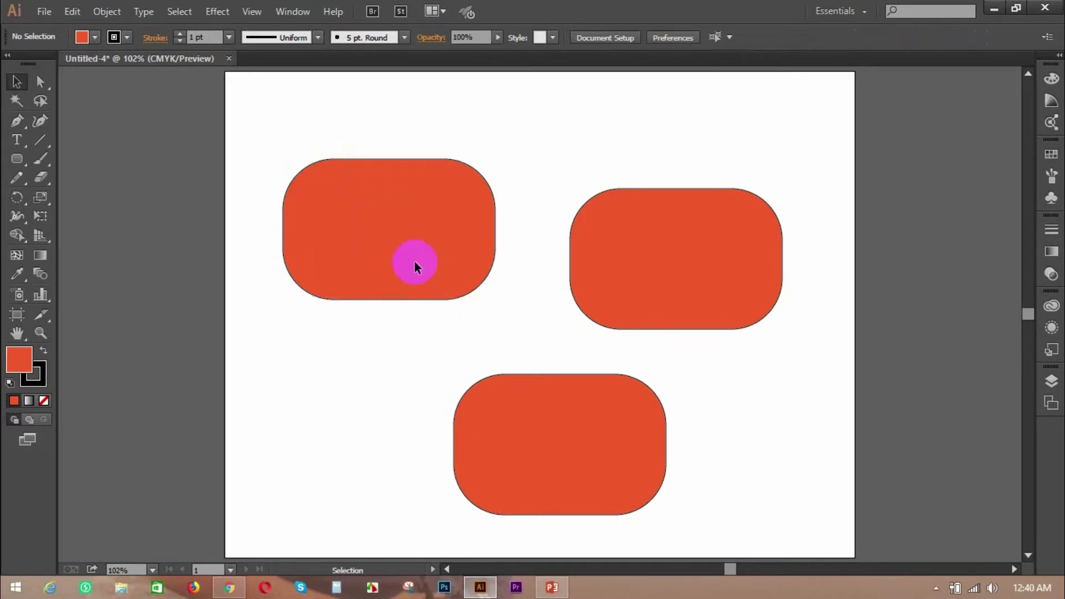
Step: Delete the right rounded rectangle, then undo to restore it and deselect
key(ctrl+alt)
click(414, 265)
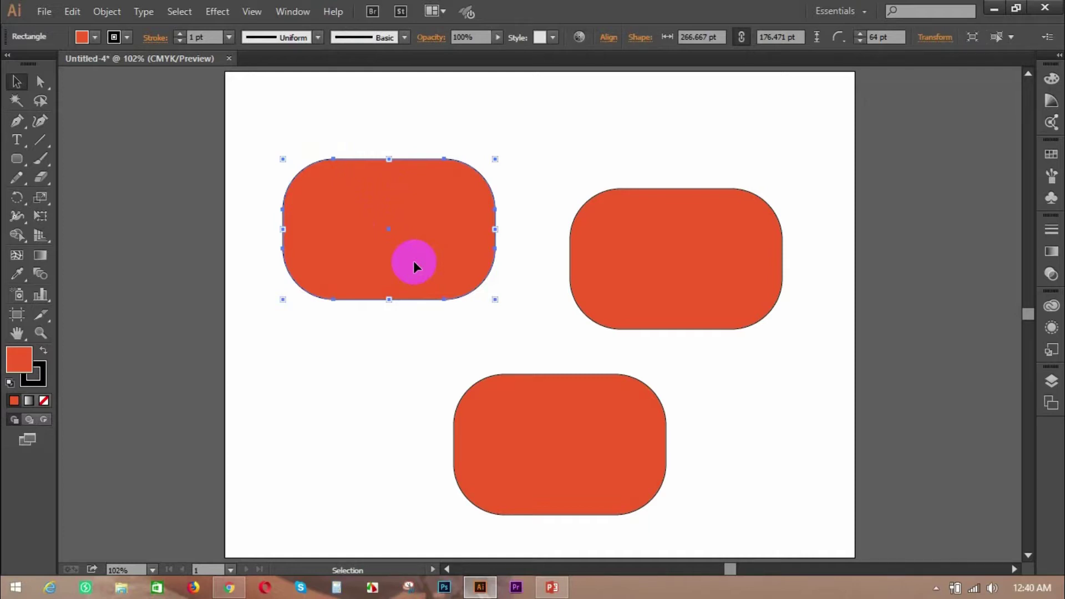
click(744, 442)
click(687, 305)
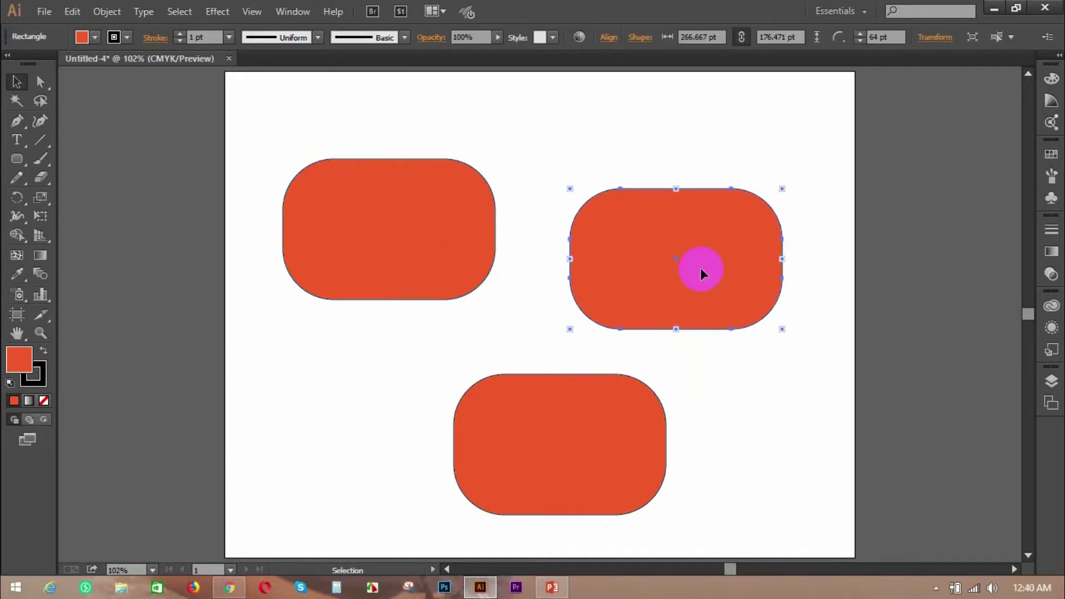
key(a)
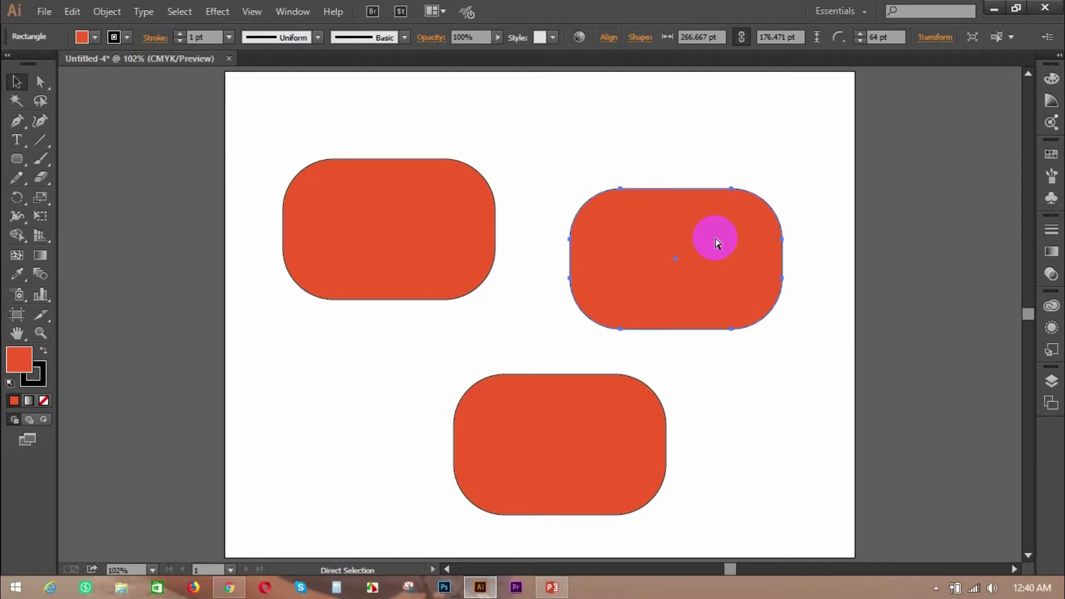
key(Delete)
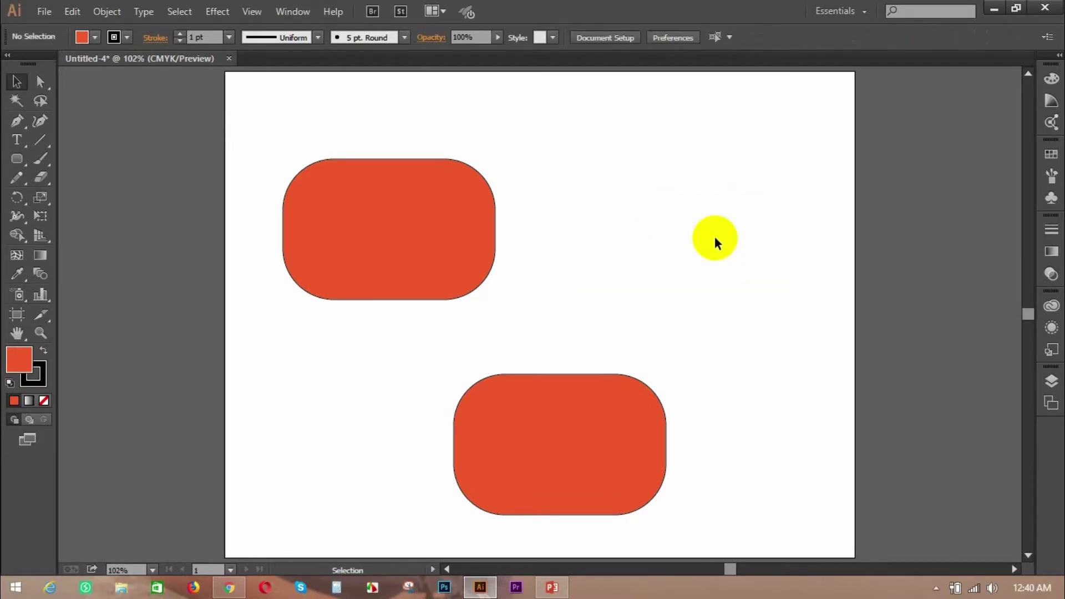
key(ctrl)
key(alt)
key(ctrl+z)
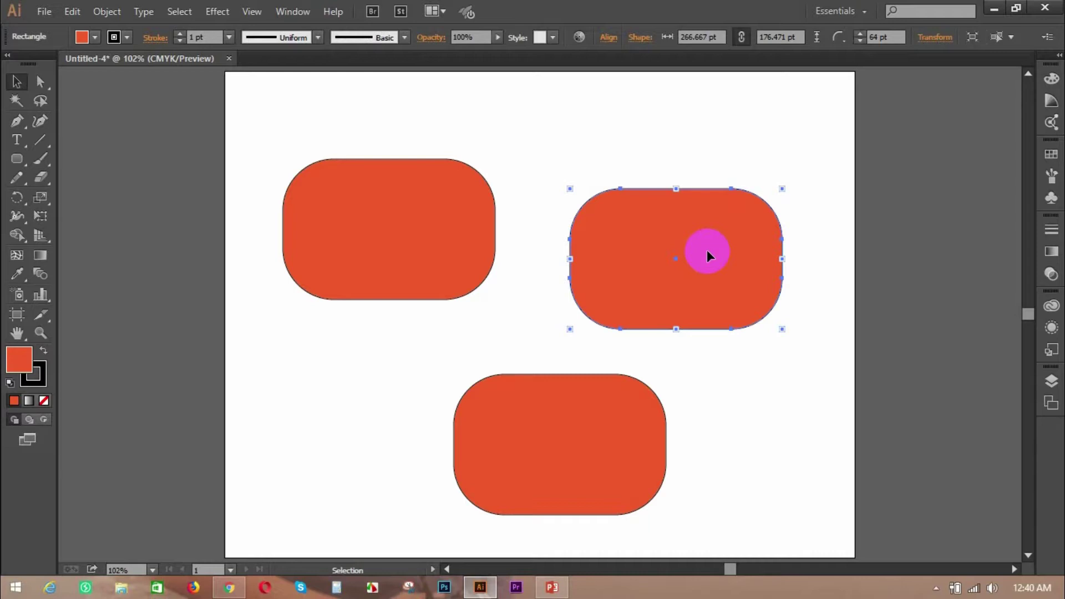
click(764, 470)
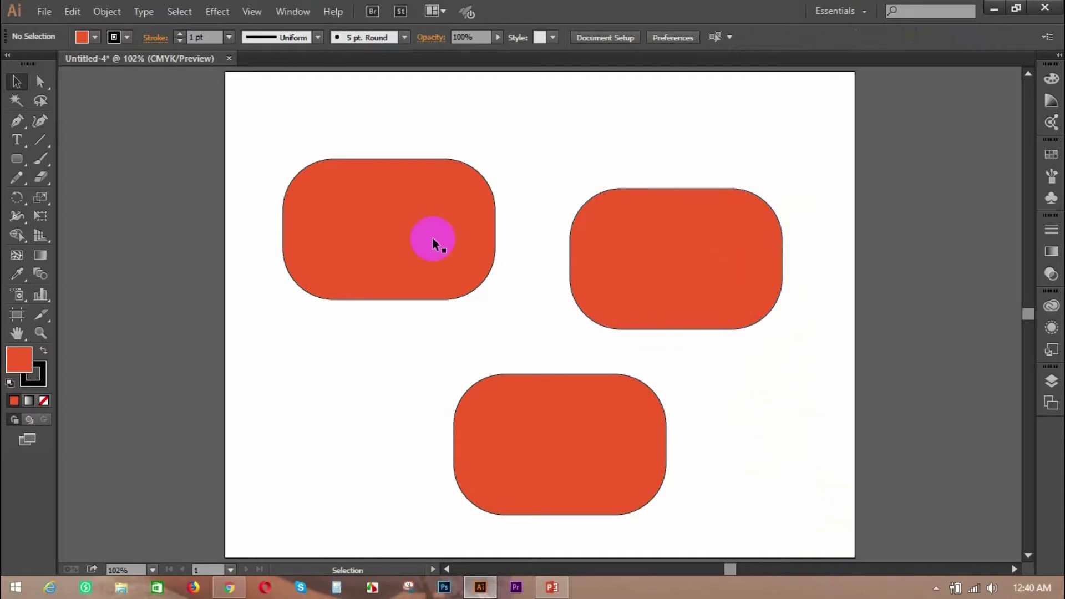
Step: Lock the top-left rounded rectangle with Object > Lock > Selection and confirm it can't be selected
click(399, 237)
click(106, 11)
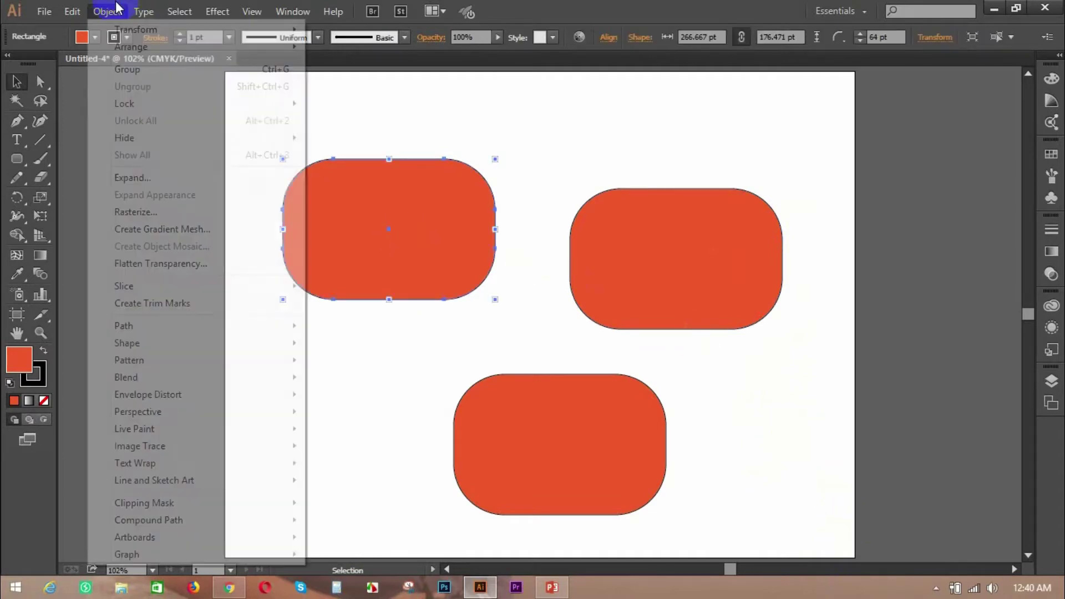
mouse_move(124, 104)
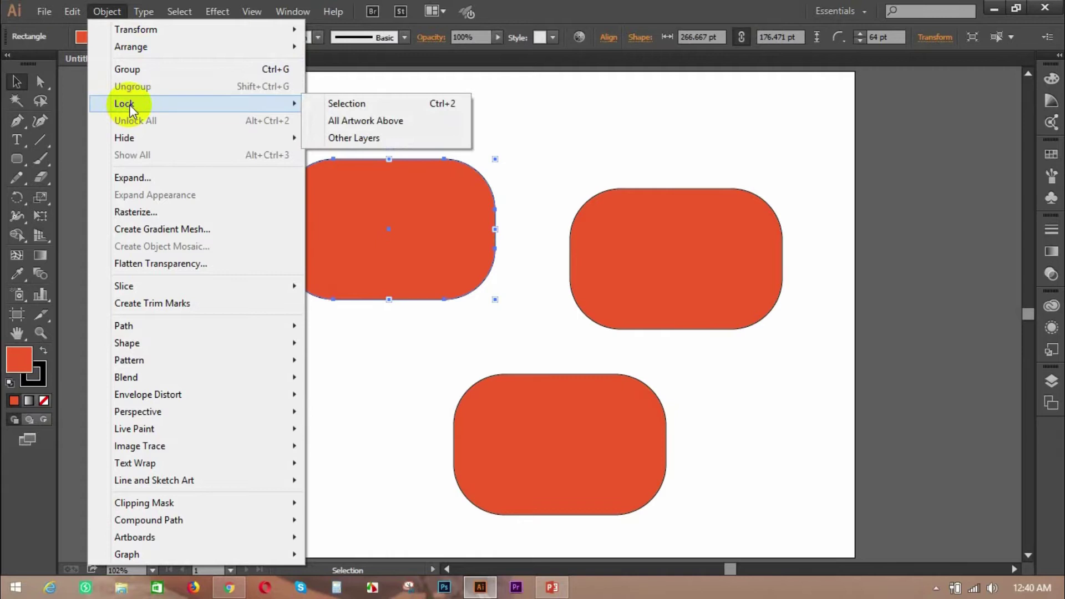
click(350, 104)
click(443, 178)
click(451, 282)
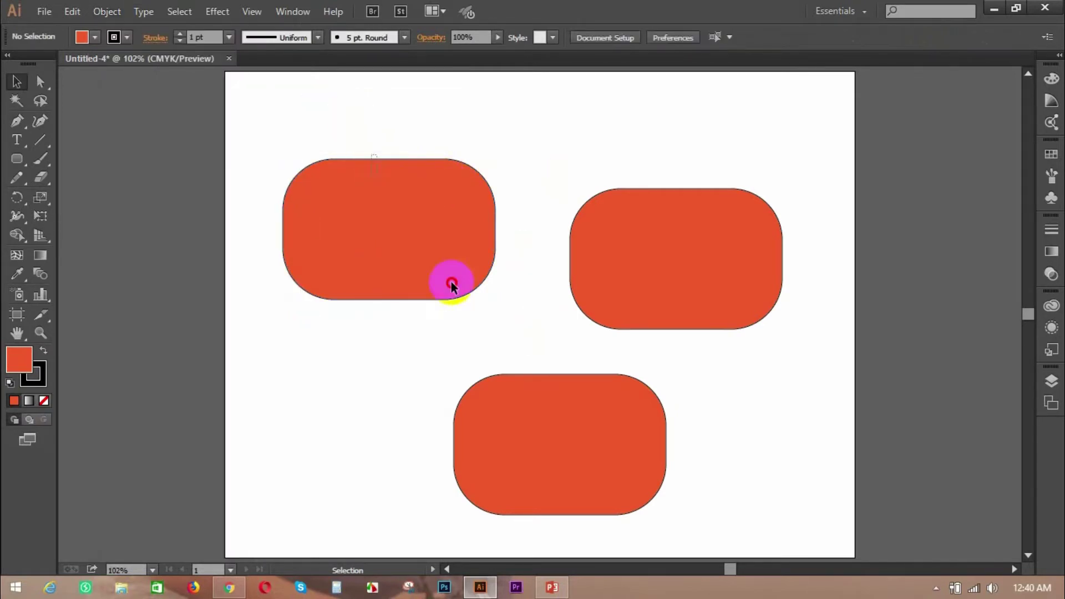
Step: Unlock all objects and move the top-left rectangle slightly down
click(106, 11)
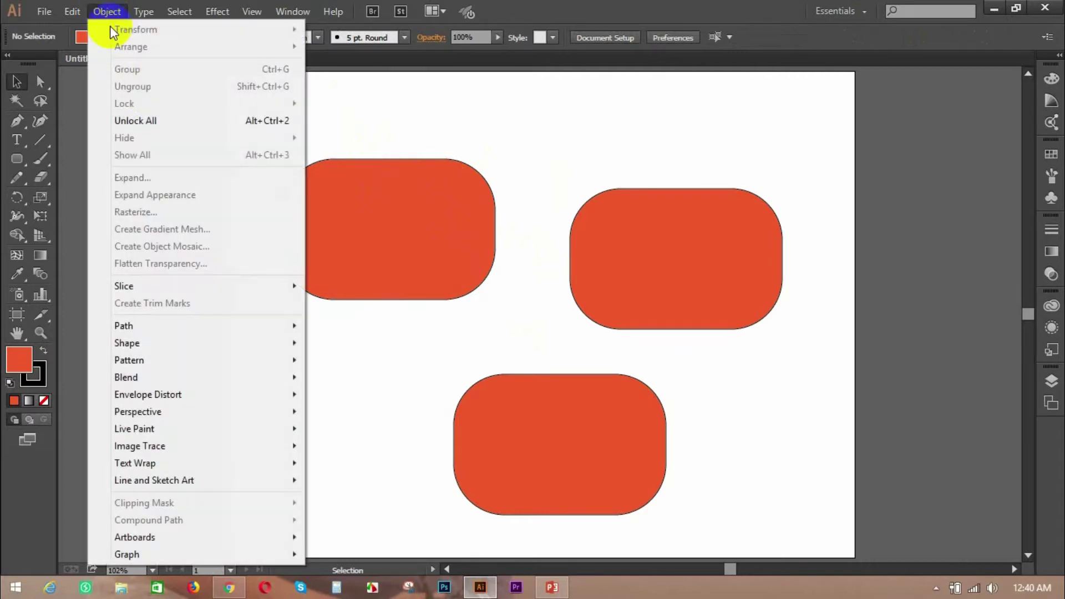
click(154, 122)
drag(444, 230, 449, 255)
click(607, 161)
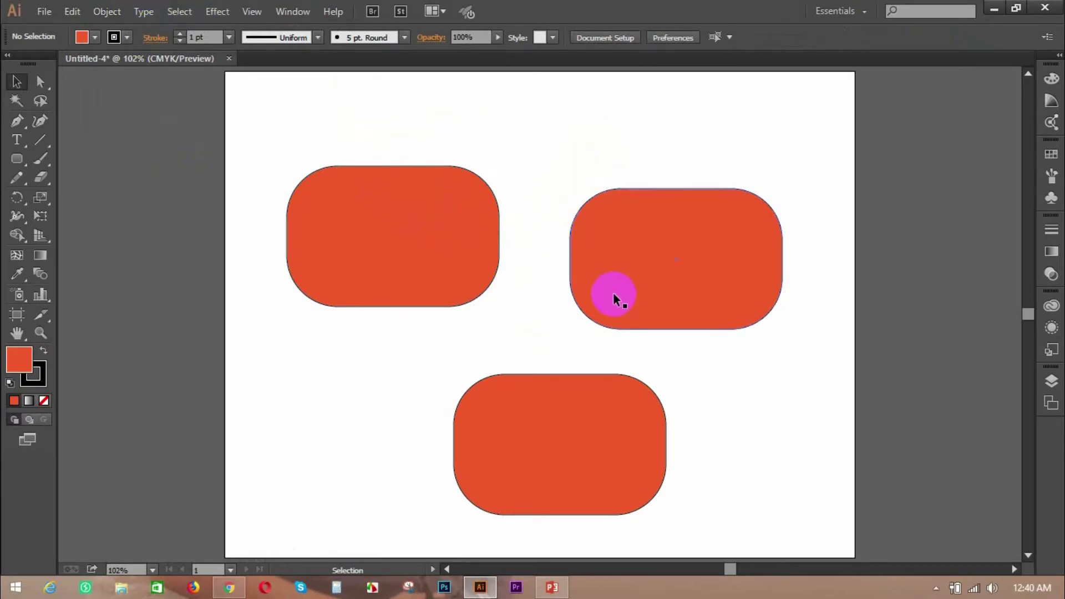
Step: Marquee-select and delete the three rounded rectangles, checking the PowerPoint slide before returning
drag(369, 101, 745, 492)
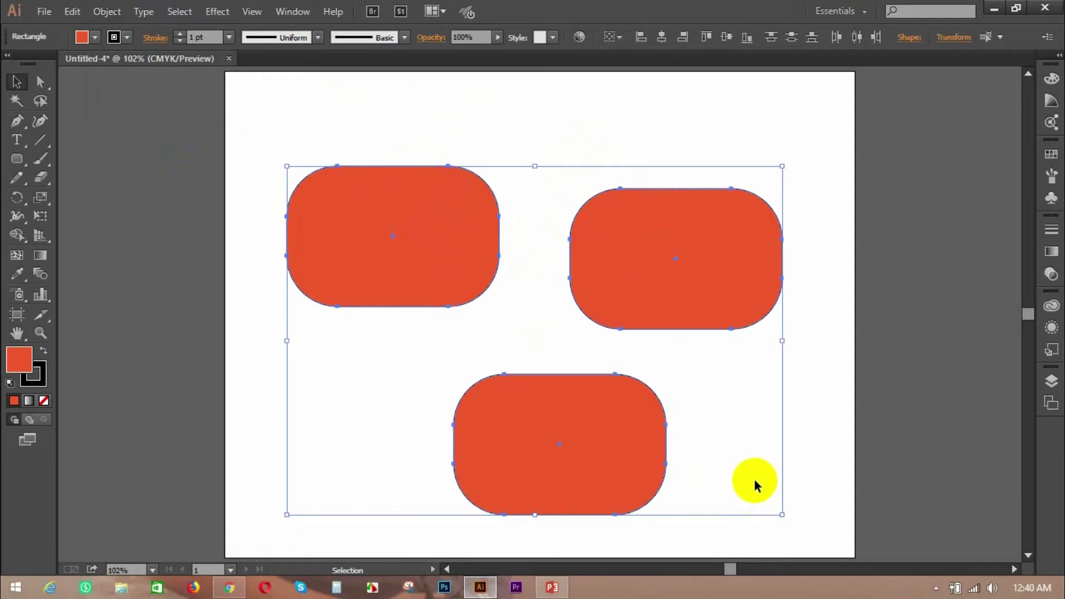
key(Delete)
click(551, 587)
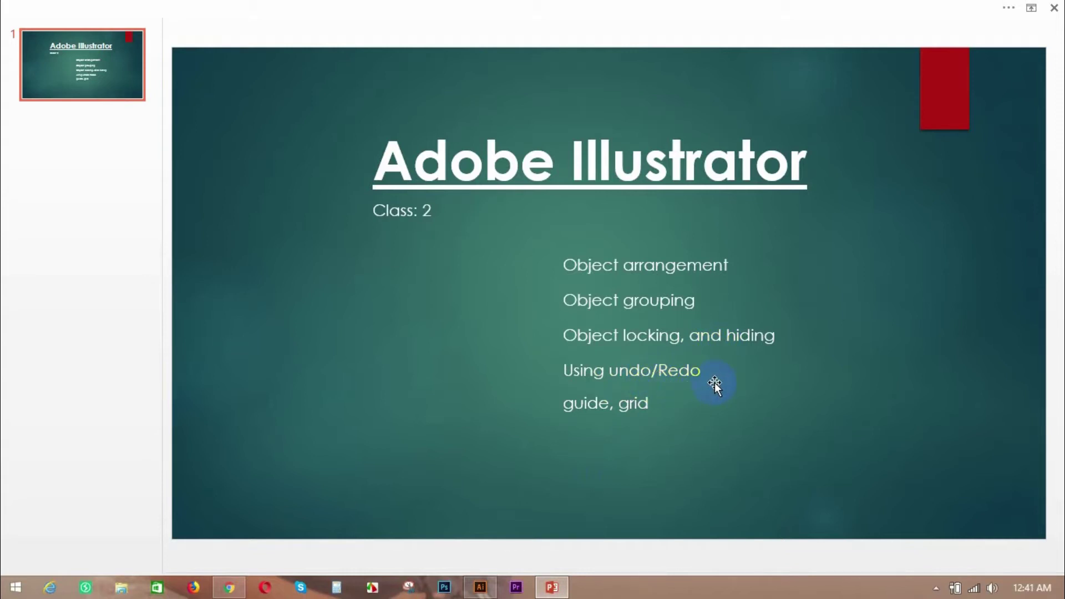
click(481, 588)
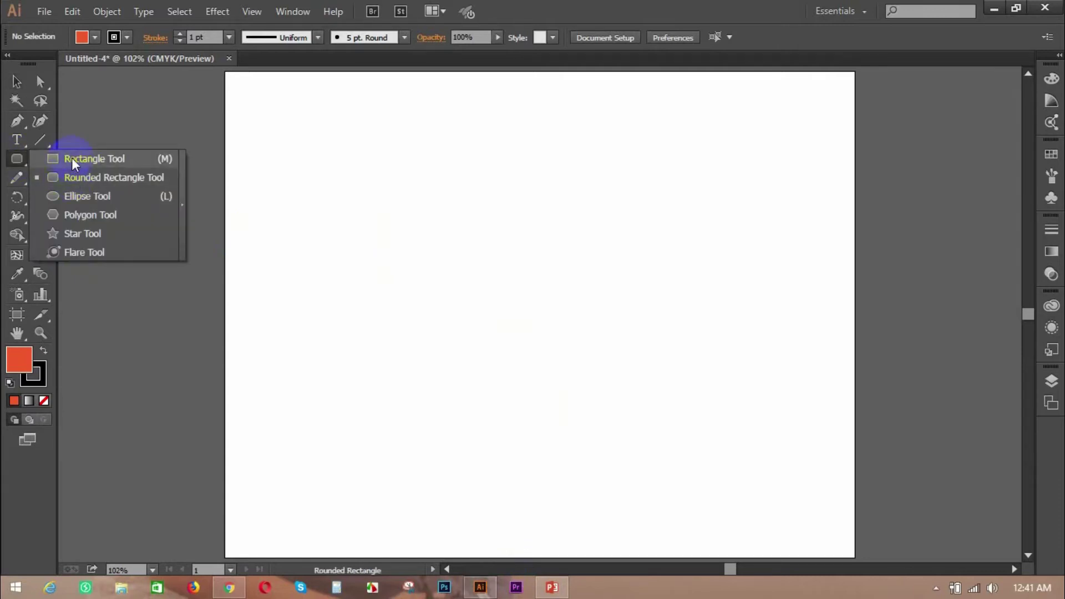
Step: Draw an orange 158.824 pt square and Alt-drag copies, undoing then redoing the last duplicate
drag(18, 159, 72, 159)
drag(263, 191, 389, 317)
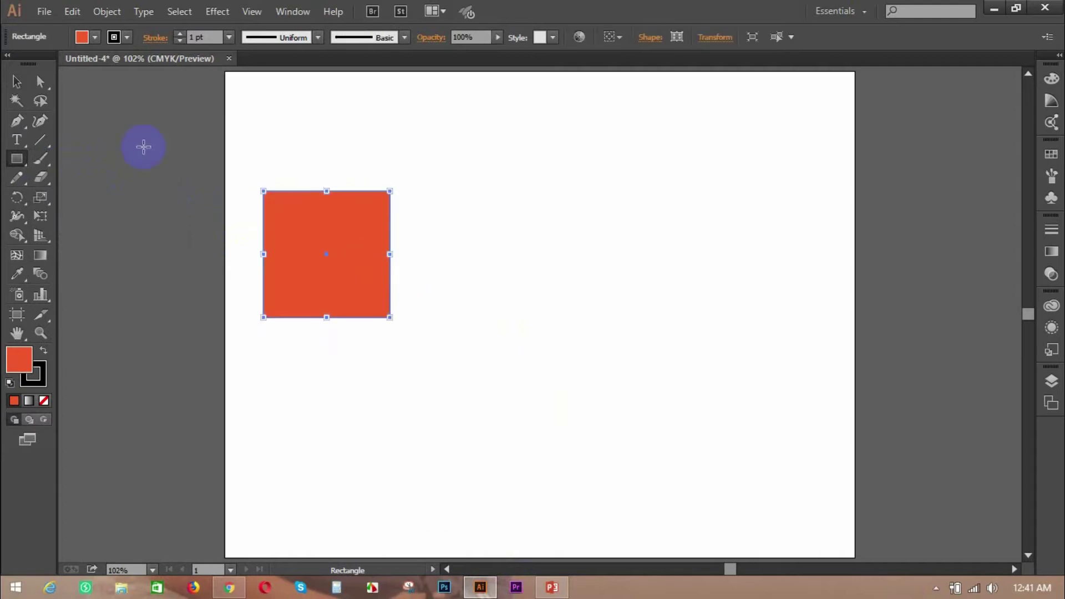
click(18, 81)
mouse_move(337, 252)
alt+mouse_down()
mouse_move(716, 230)
mouse_move(608, 425)
alt+mouse_up()
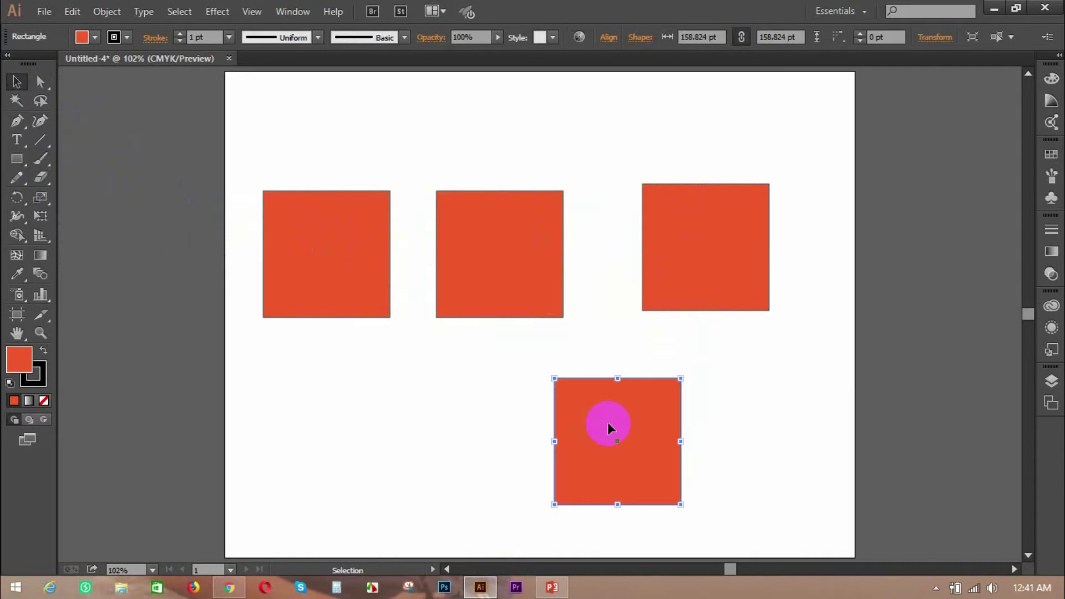
key(ctrl+z)
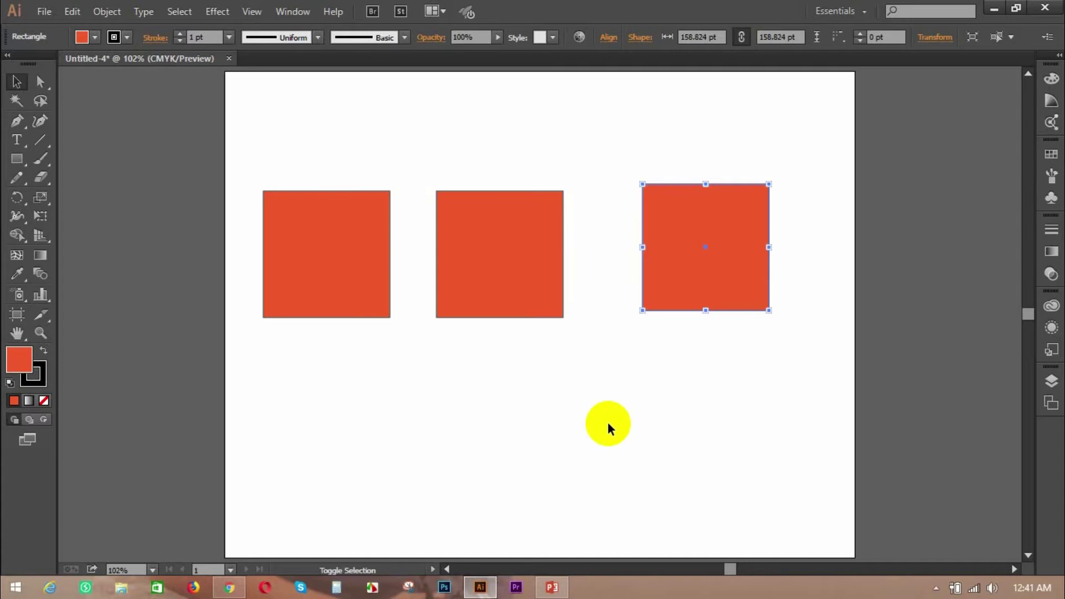
key(ctrl+shift+z)
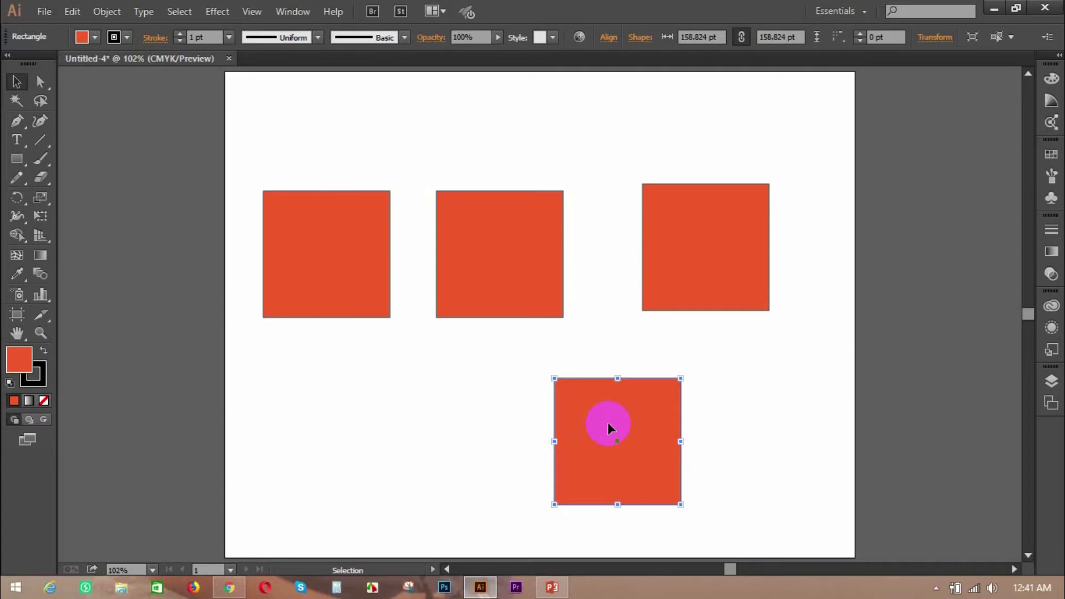
Step: Marquee-select and delete the four squares, checking the PowerPoint slide before returning
drag(265, 148, 697, 519)
key(Delete)
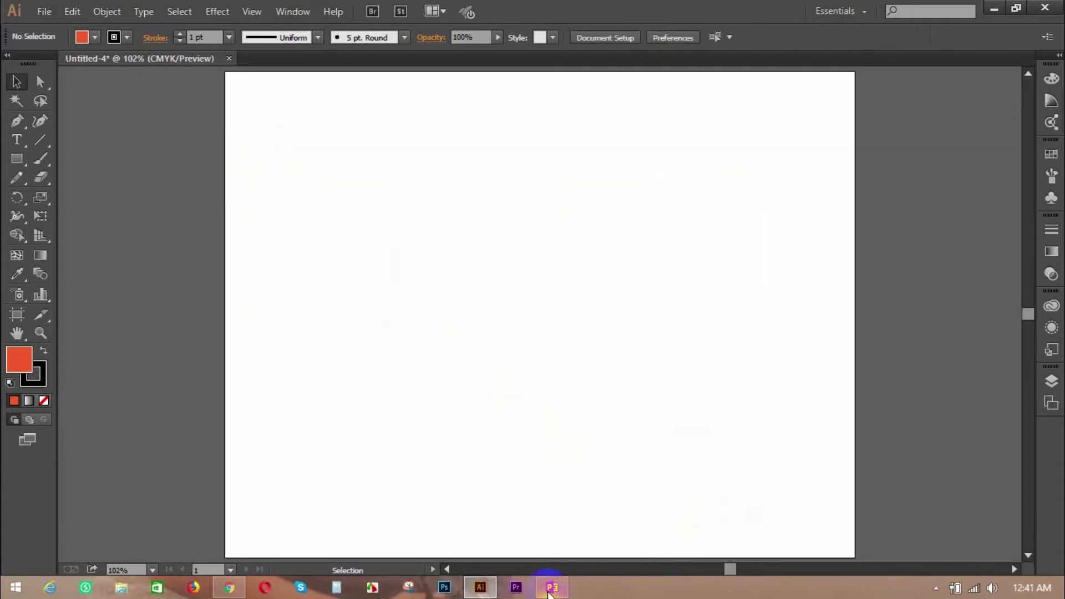
click(552, 587)
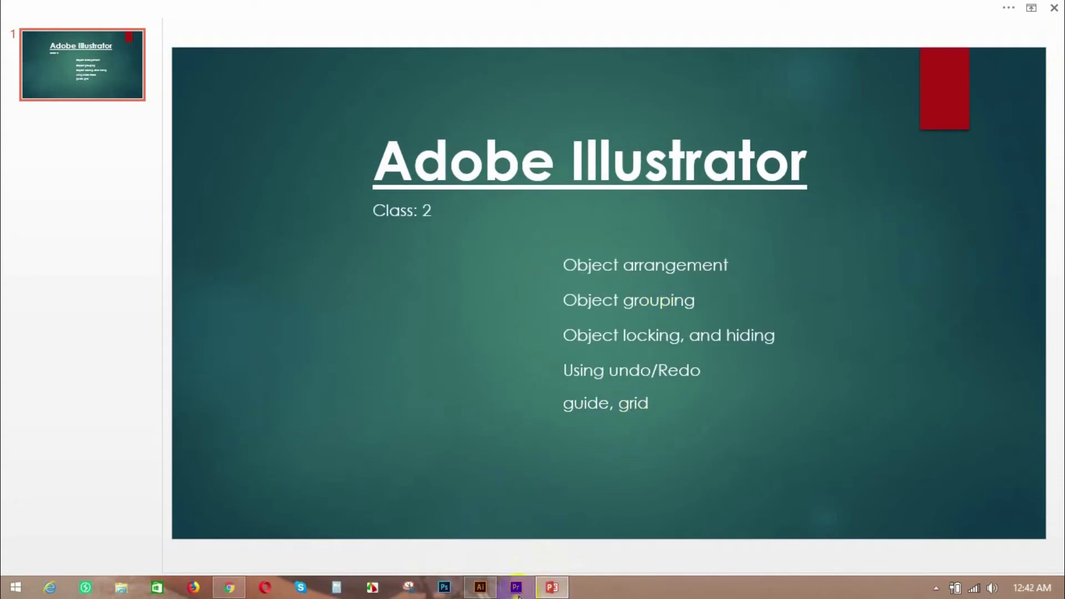
click(481, 588)
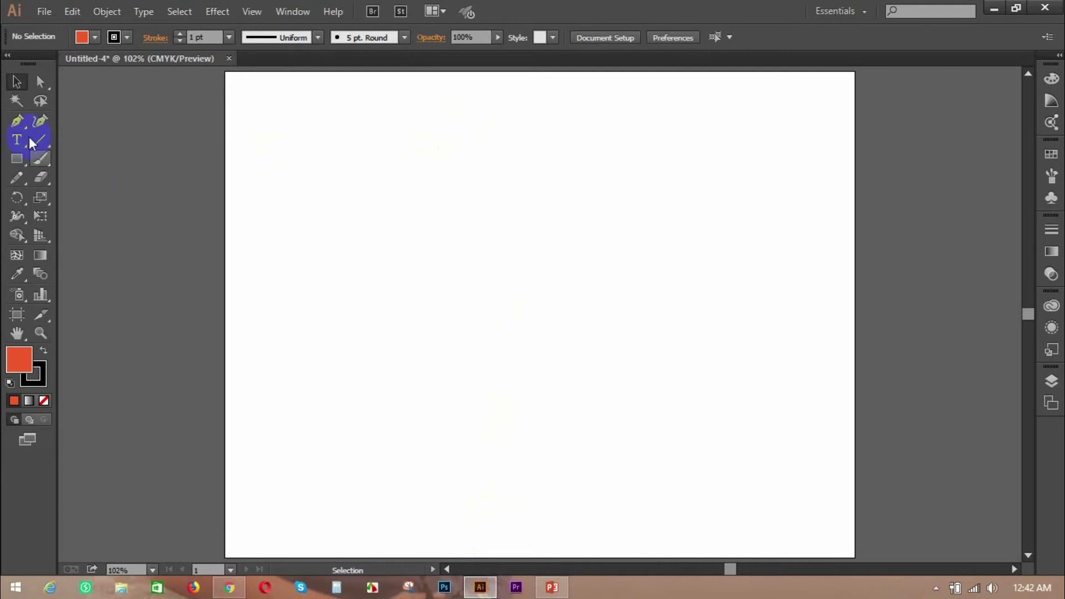
Step: Draw an orange circle with the Ellipse tool and set its stroke to None
drag(16, 158, 75, 198)
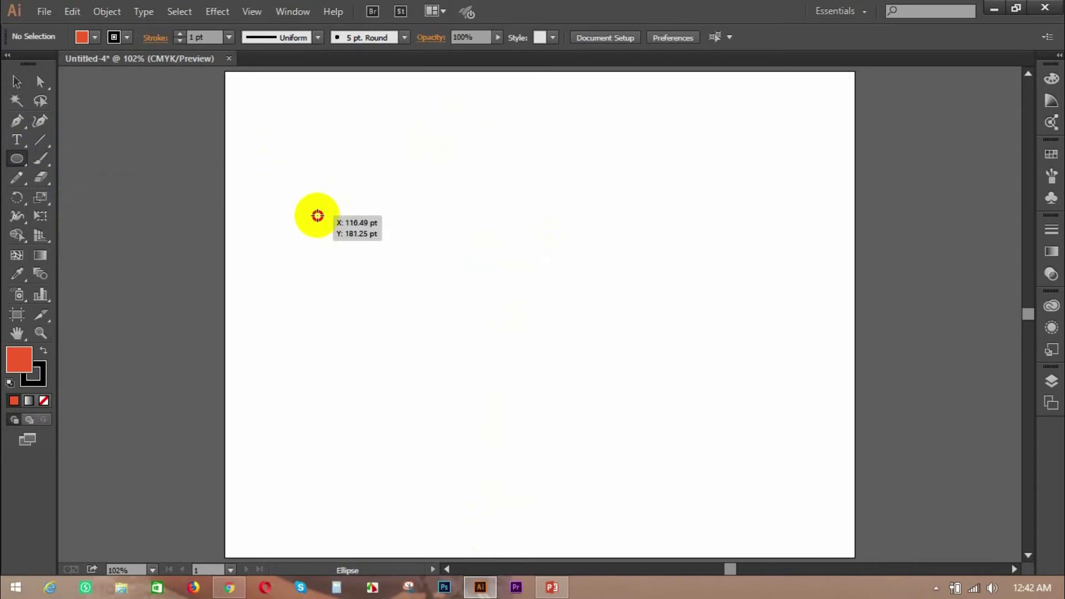
drag(317, 215, 428, 326)
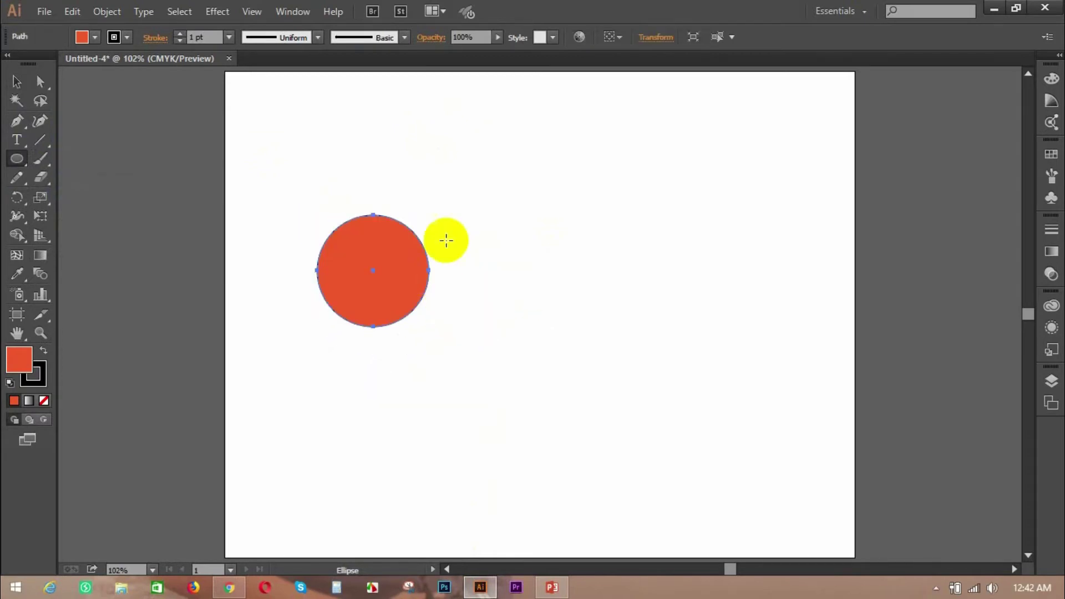
click(17, 81)
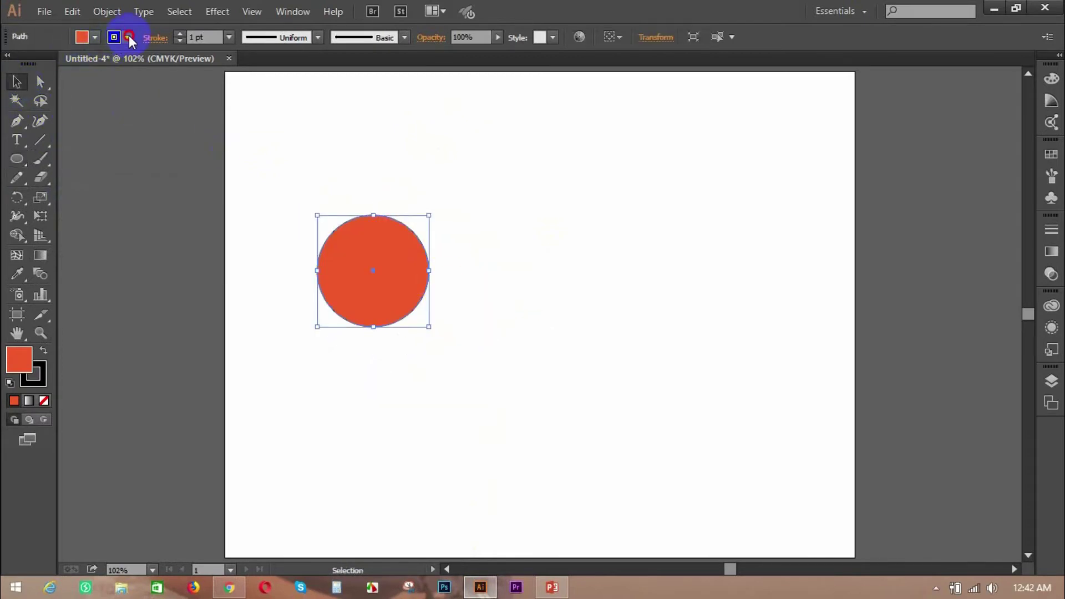
click(129, 37)
click(11, 63)
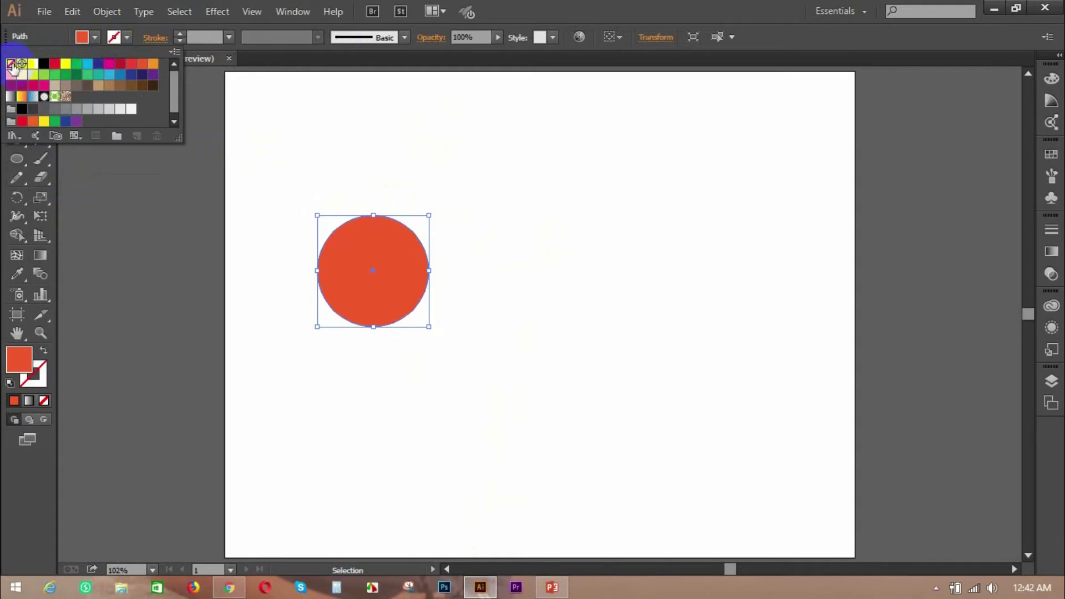
click(672, 8)
Step: Alt-drag a copy of the circle to its right and deselect
click(499, 244)
drag(367, 258, 562, 259)
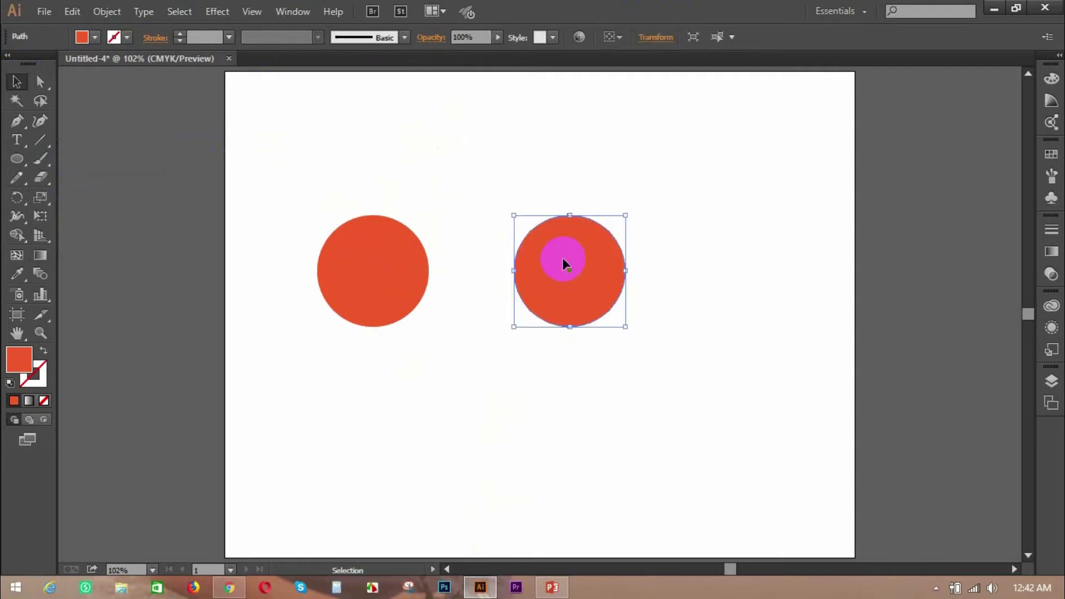
click(786, 280)
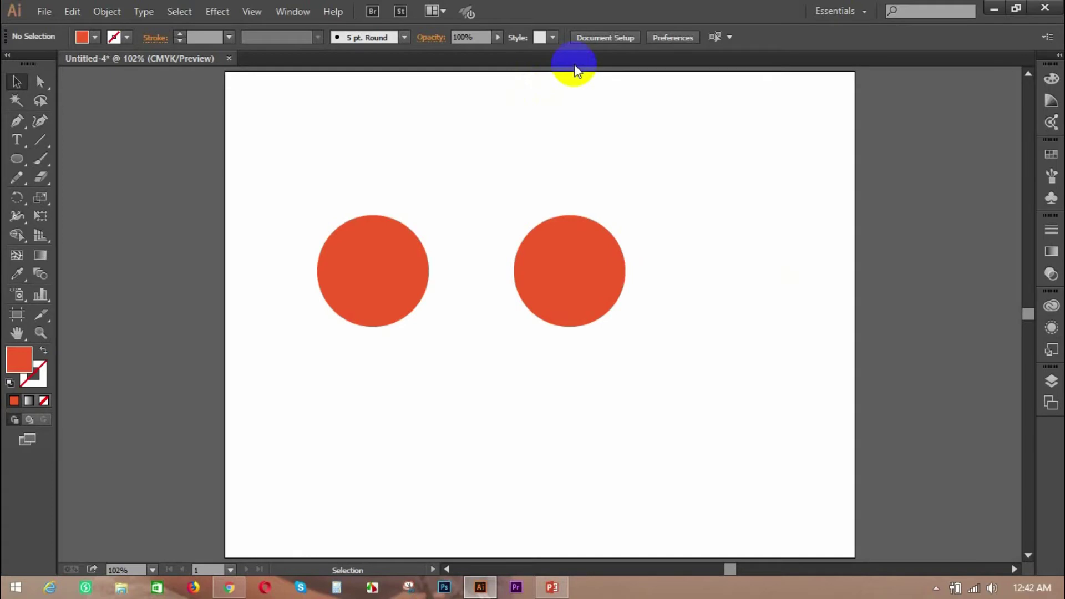
Step: Show the rulers and drag two horizontal guides to the circles' top and bottom edges
key(ctrl+r)
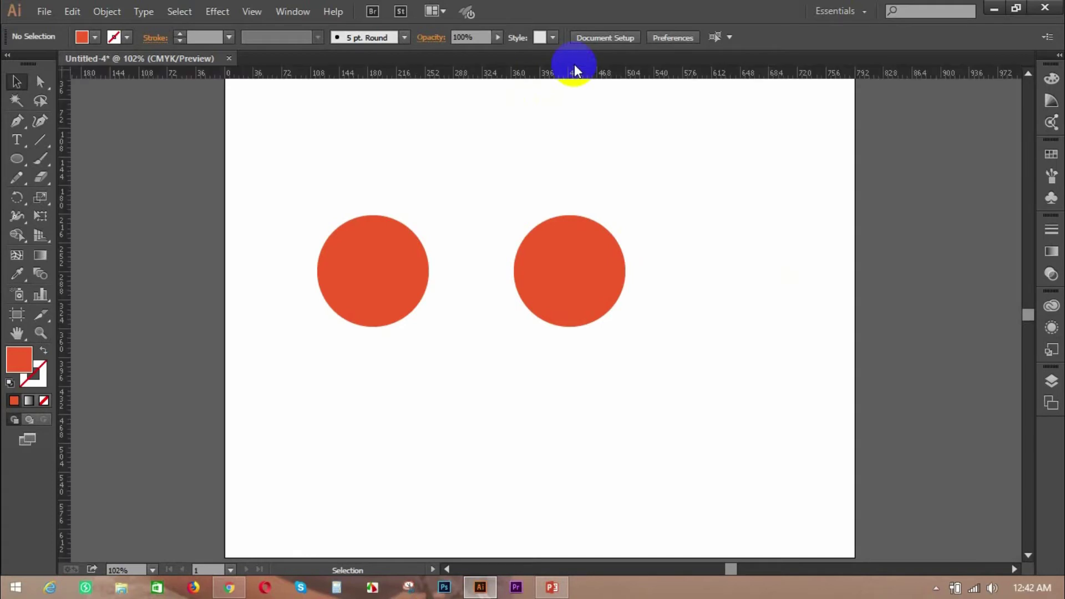
drag(523, 75, 529, 216)
drag(519, 76, 532, 326)
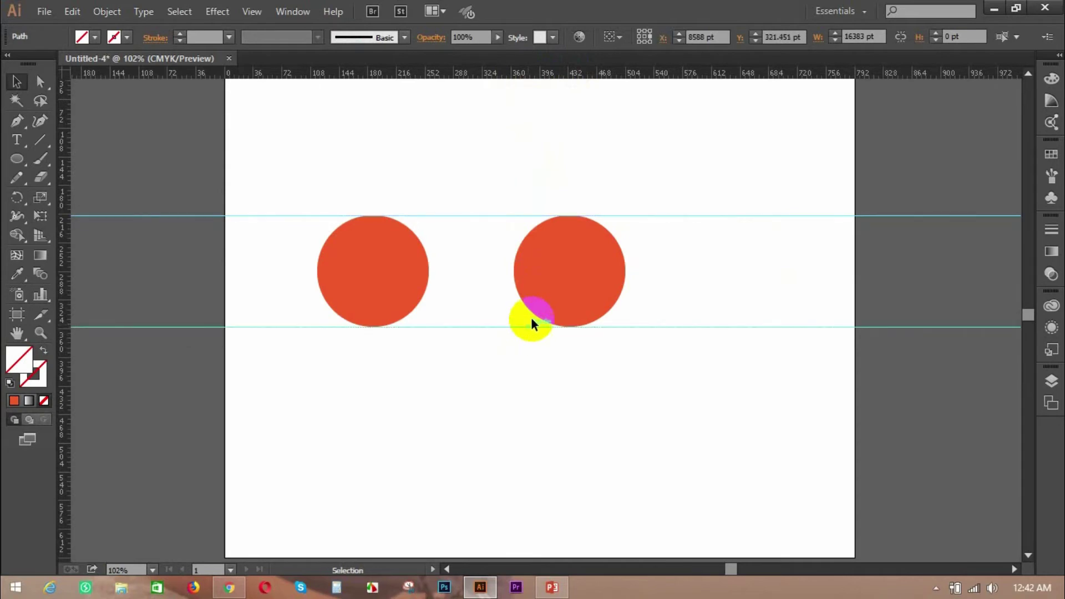
click(531, 325)
Step: Select both circles and try moving them lower, then undo so they stay between the guides
click(582, 221)
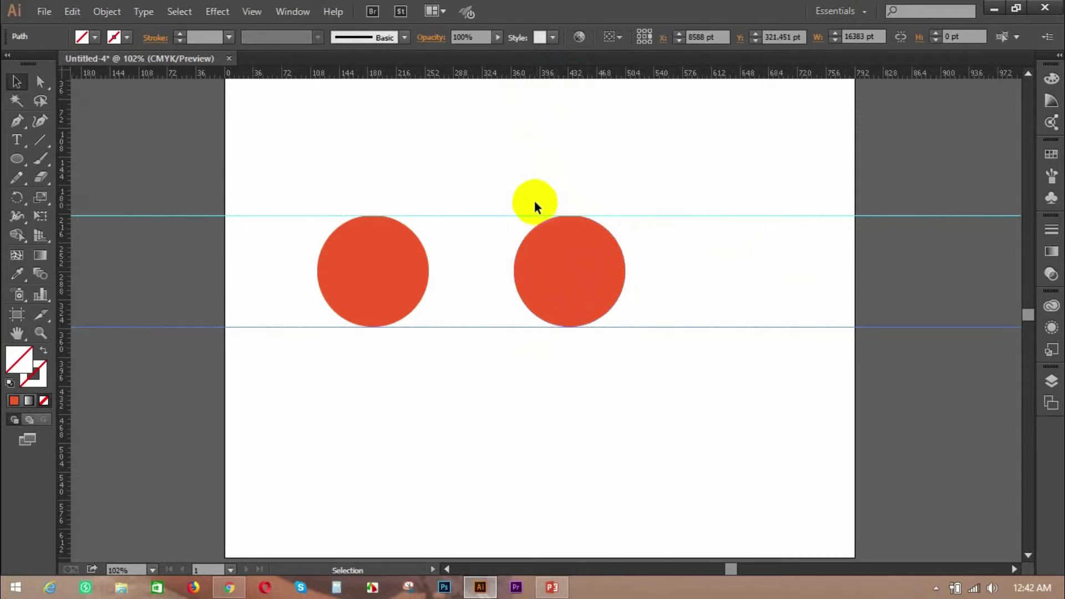
mouse_move(303, 137)
mouse_down()
mouse_move(372, 272)
mouse_move(634, 343)
mouse_up()
drag(563, 228, 574, 394)
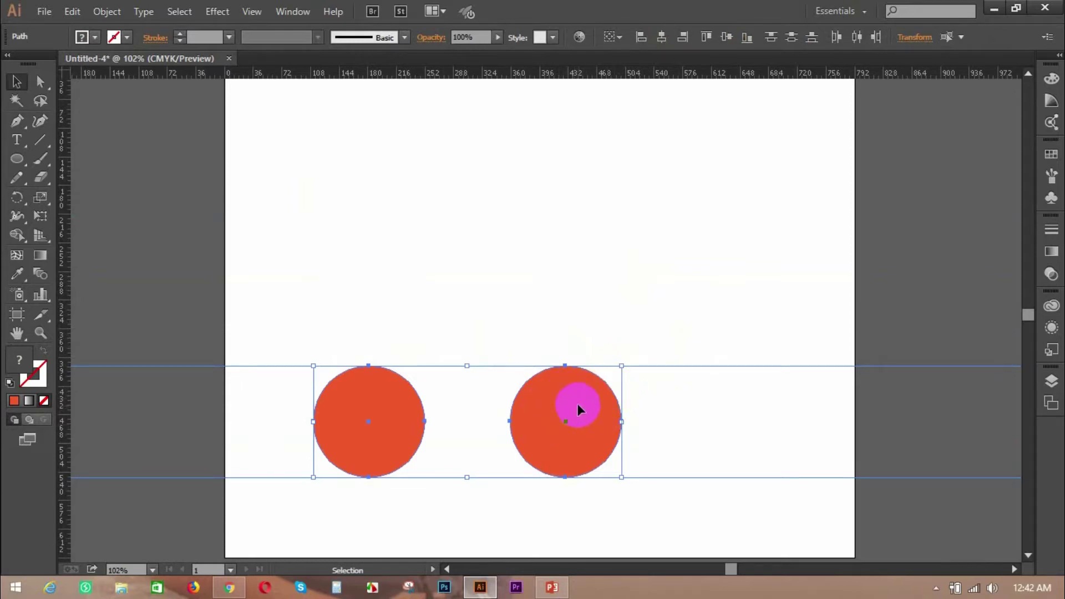
click(554, 399)
click(410, 394)
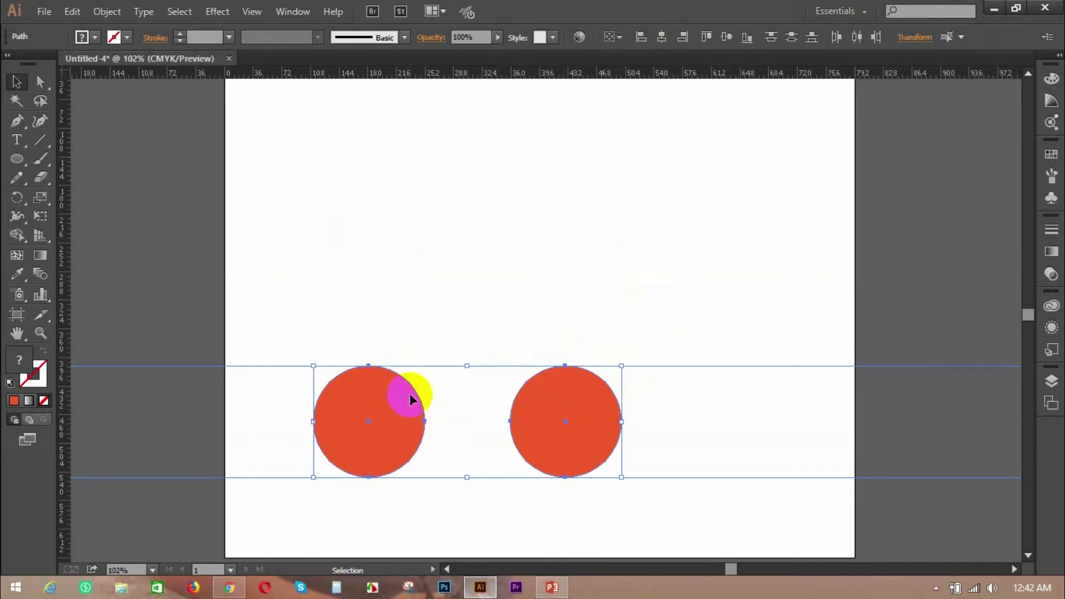
key(ctrl+z)
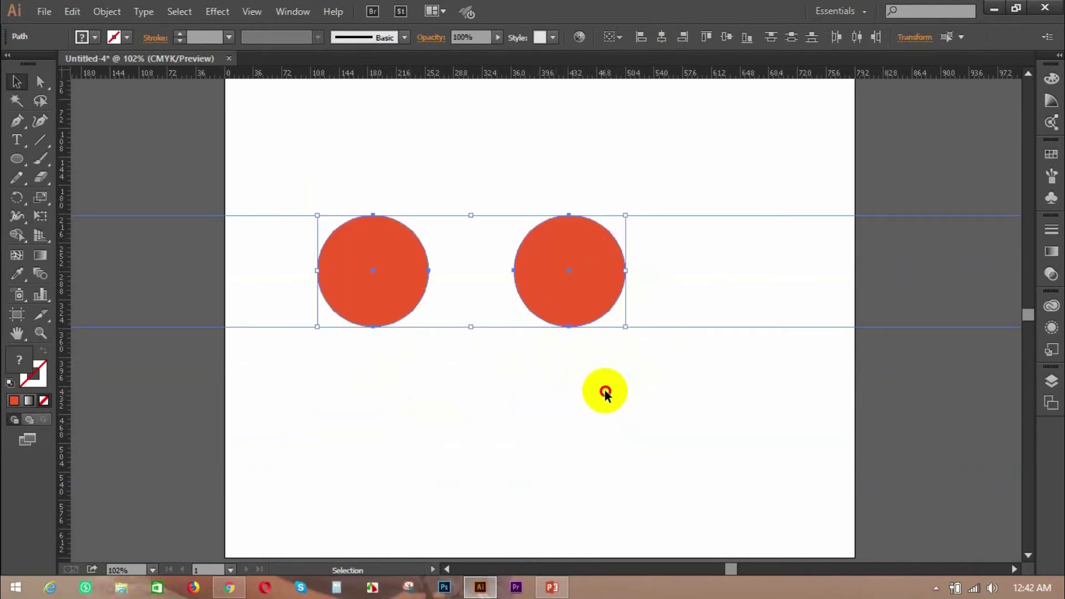
click(605, 392)
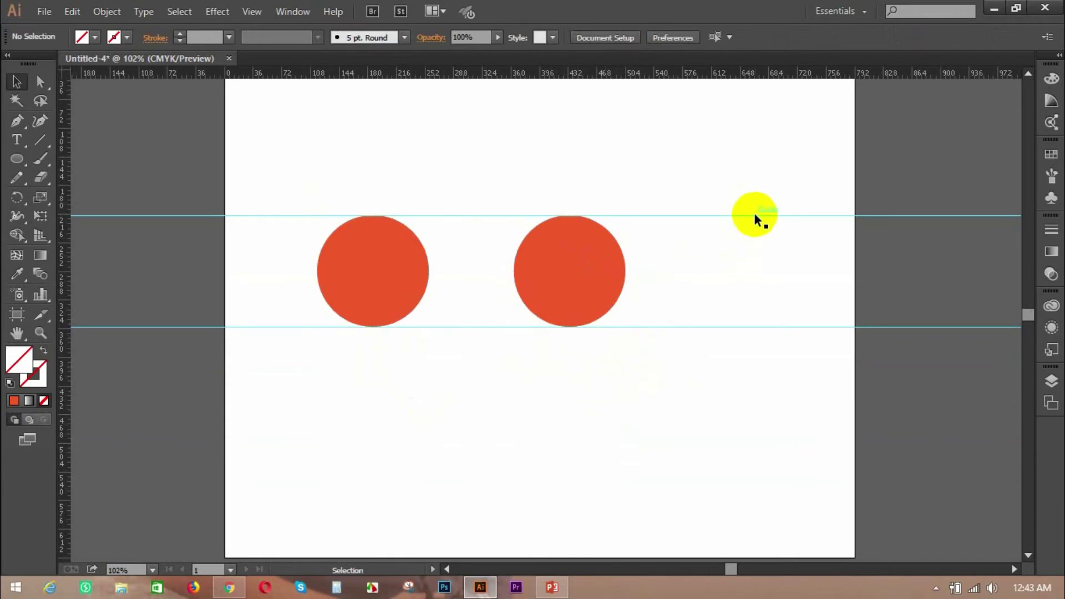
click(575, 264)
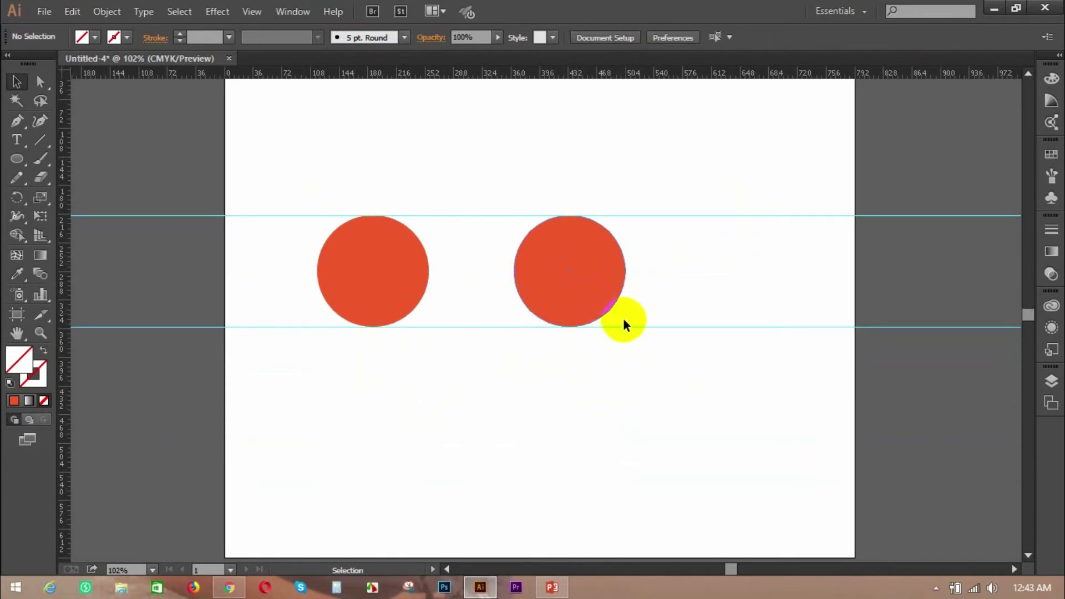
Step: Lock the guides, then select both circles and drag them below the lower guide
right_click(696, 218)
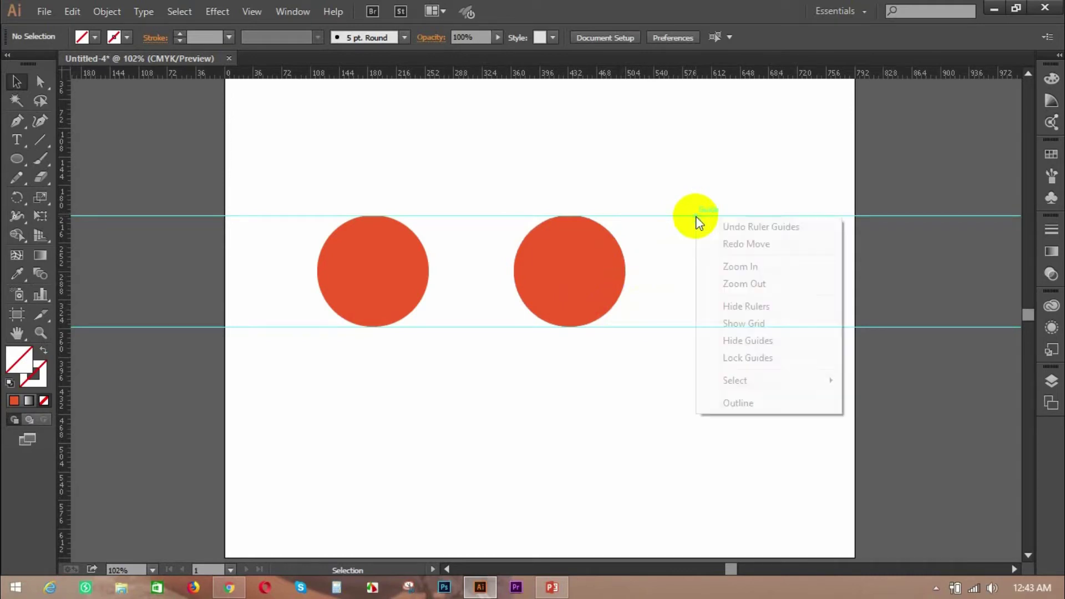
click(726, 358)
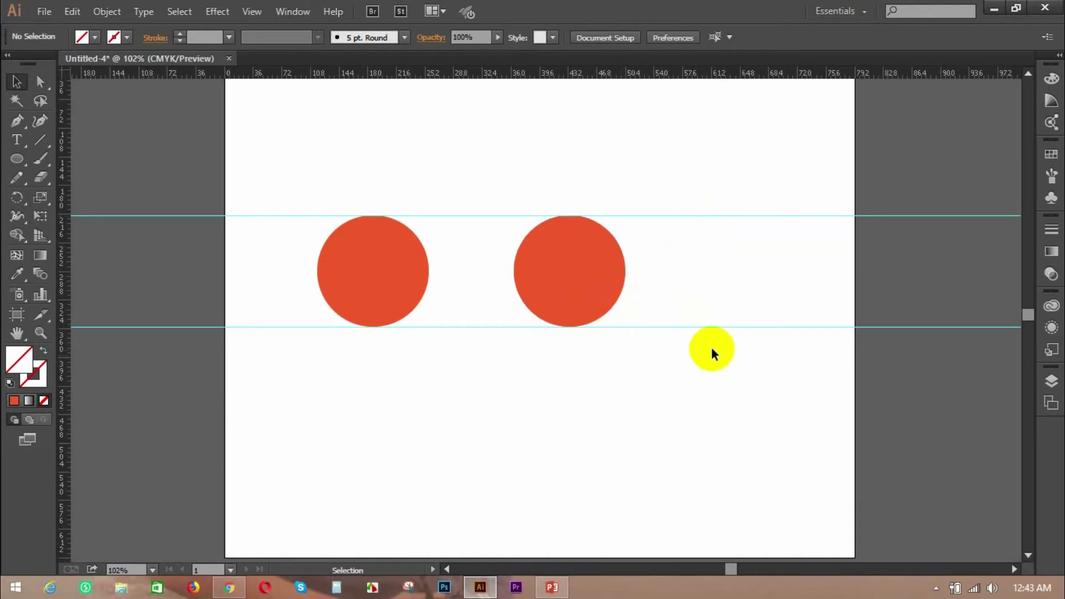
click(41, 101)
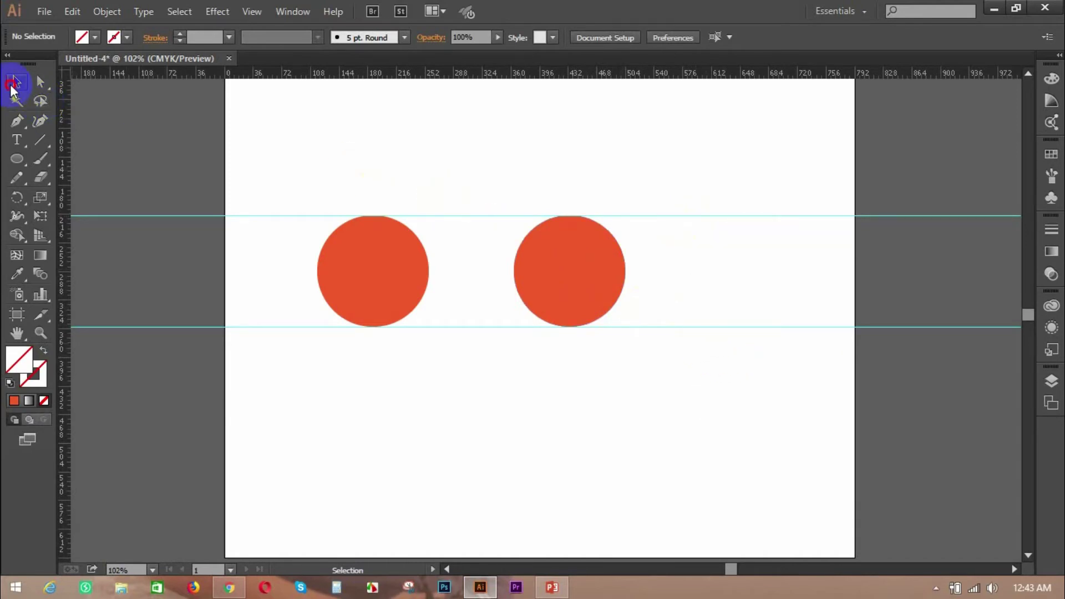
drag(315, 136, 615, 305)
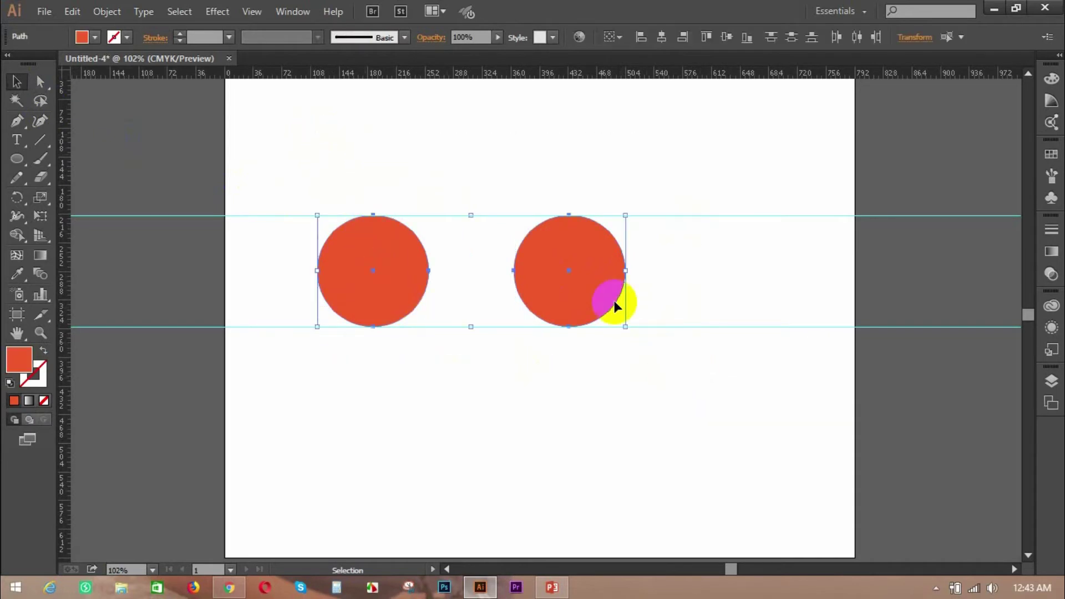
mouse_move(591, 267)
mouse_down()
mouse_move(585, 420)
mouse_move(606, 376)
mouse_up()
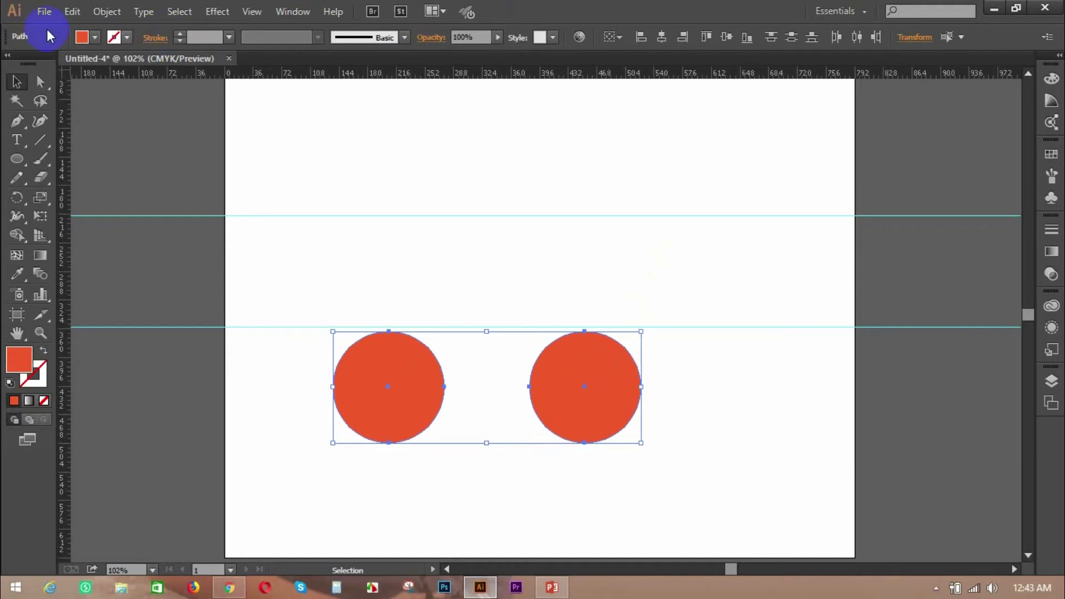
Step: Confirm the locked upper guide won't move, then unlock the guides
click(644, 194)
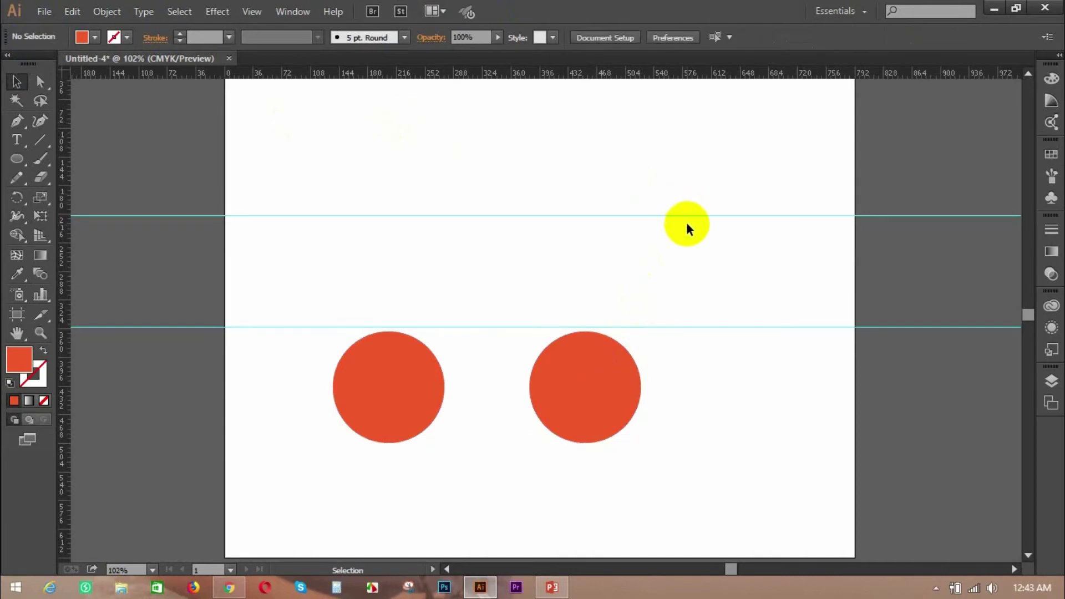
drag(684, 218, 670, 83)
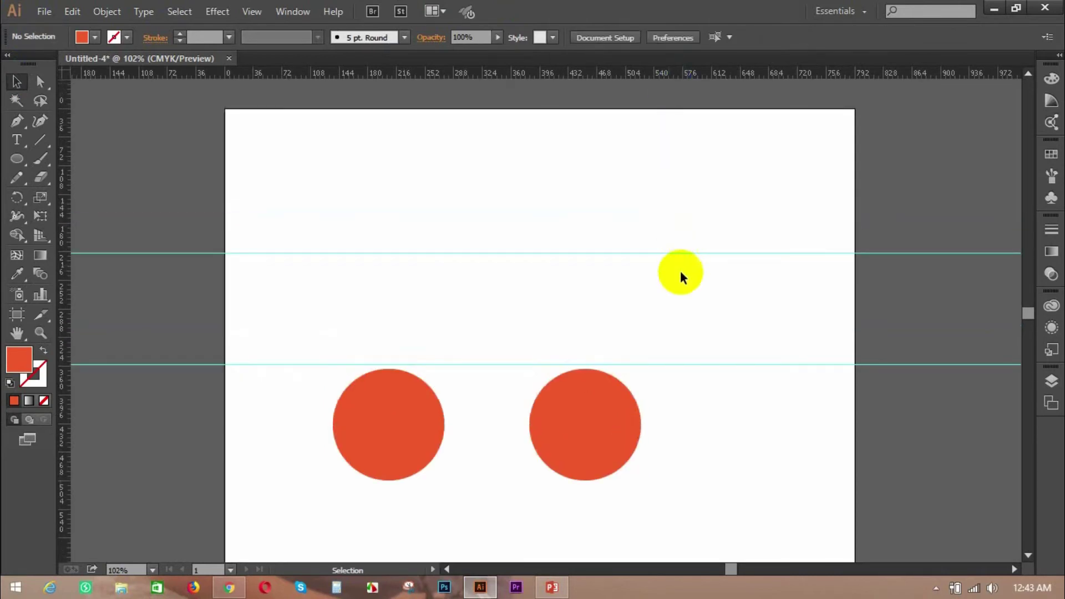
right_click(704, 252)
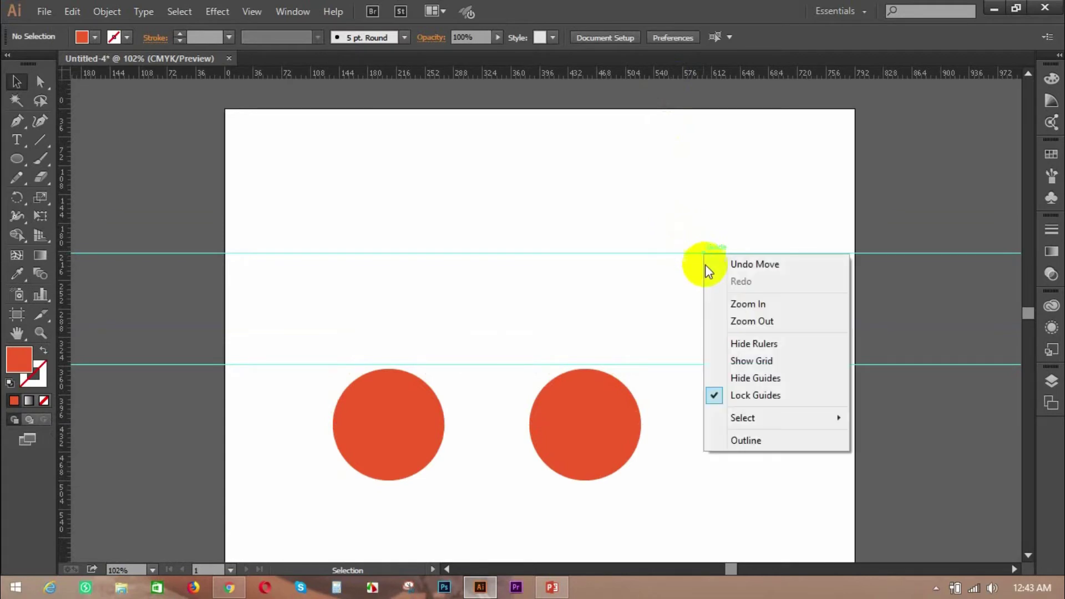
click(743, 396)
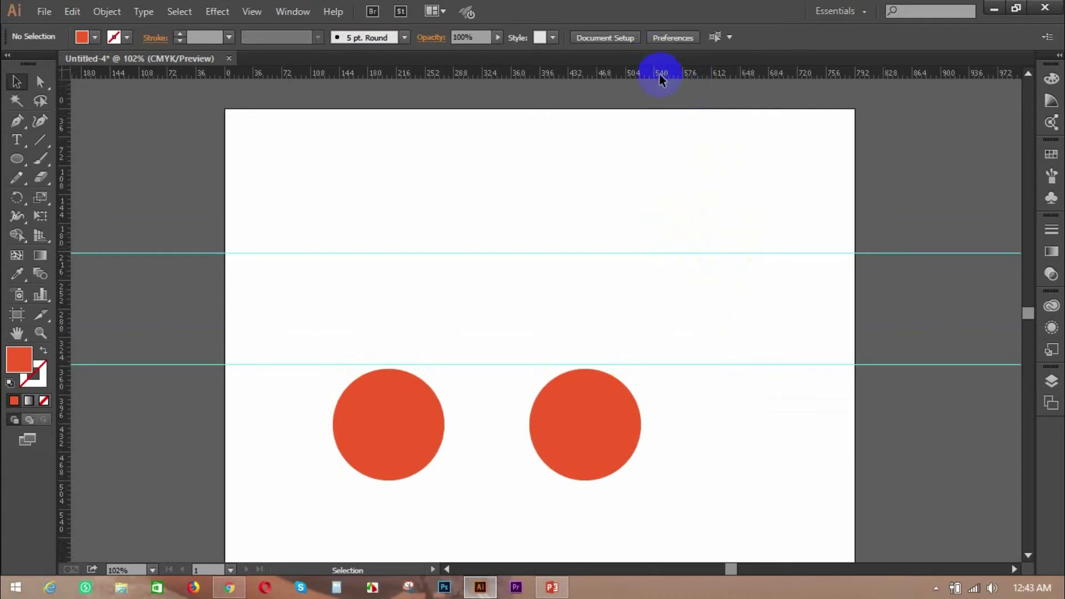
Step: Delete the upper and lower horizontal guides
click(752, 254)
key(Delete)
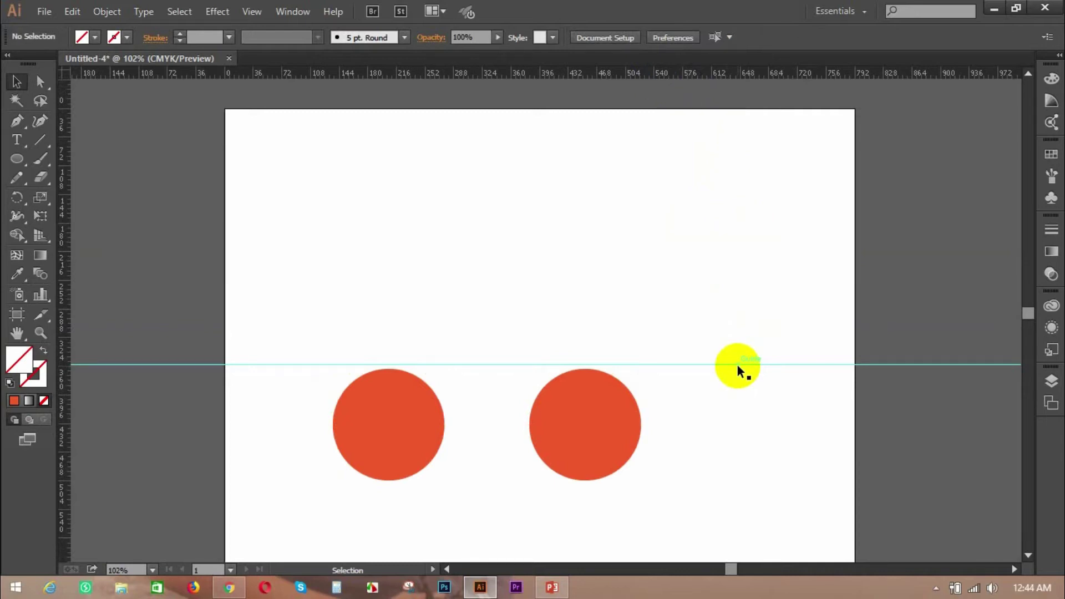
click(737, 364)
key(Delete)
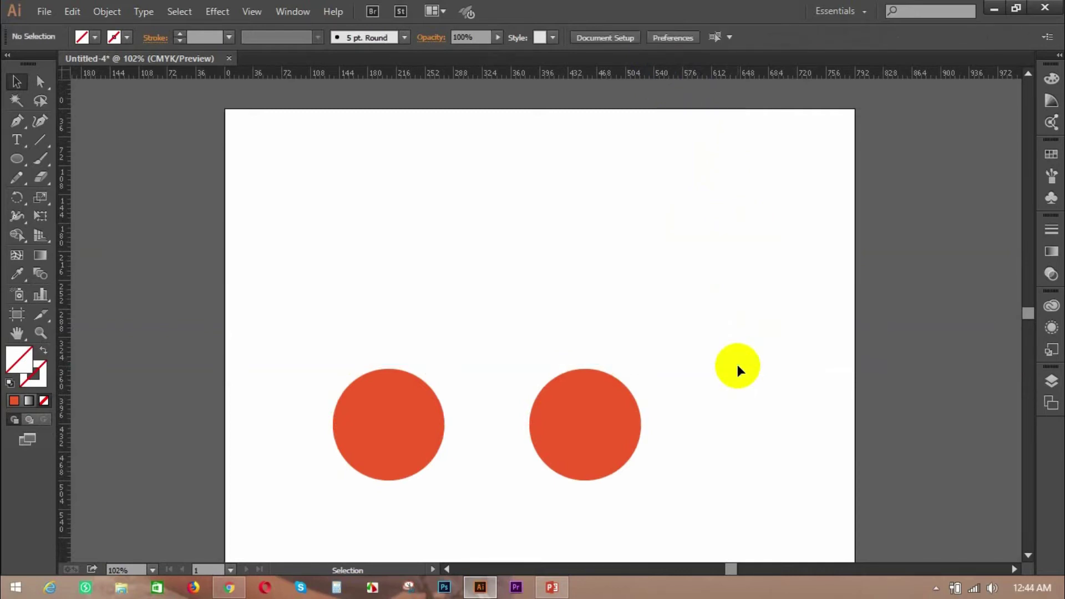
Step: Marquee-select both orange circles and delete them
click(16, 82)
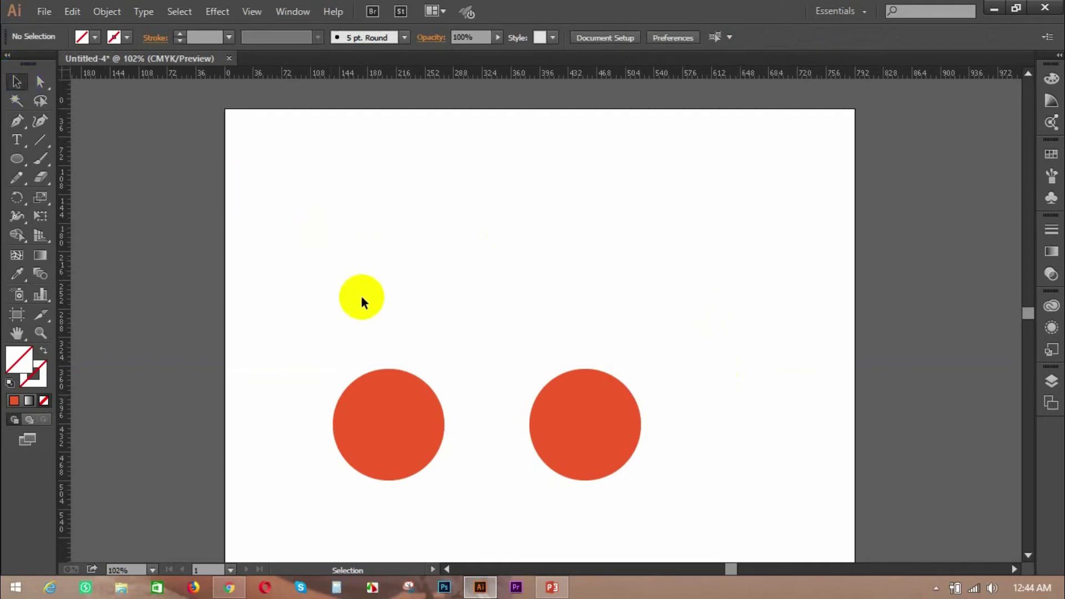
drag(313, 288, 659, 501)
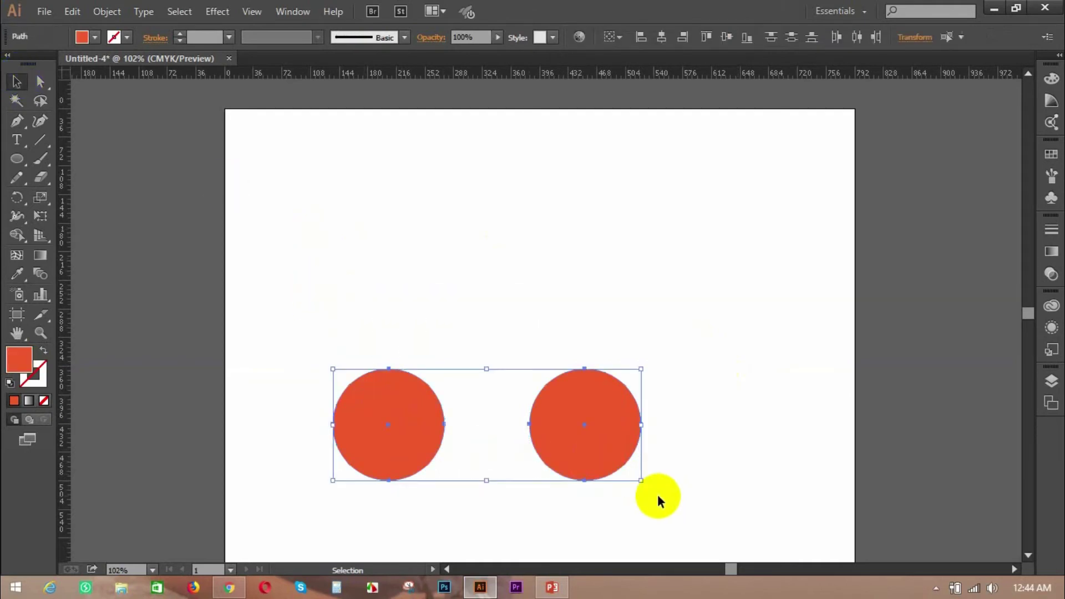
key(Delete)
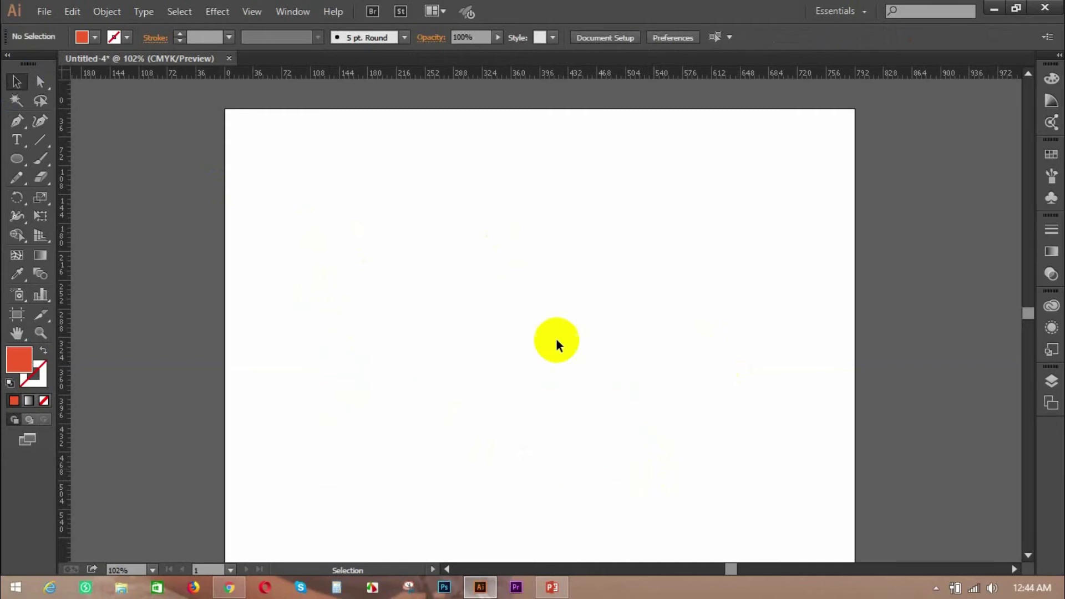
Step: Turn on the grid from the View menu
click(73, 12)
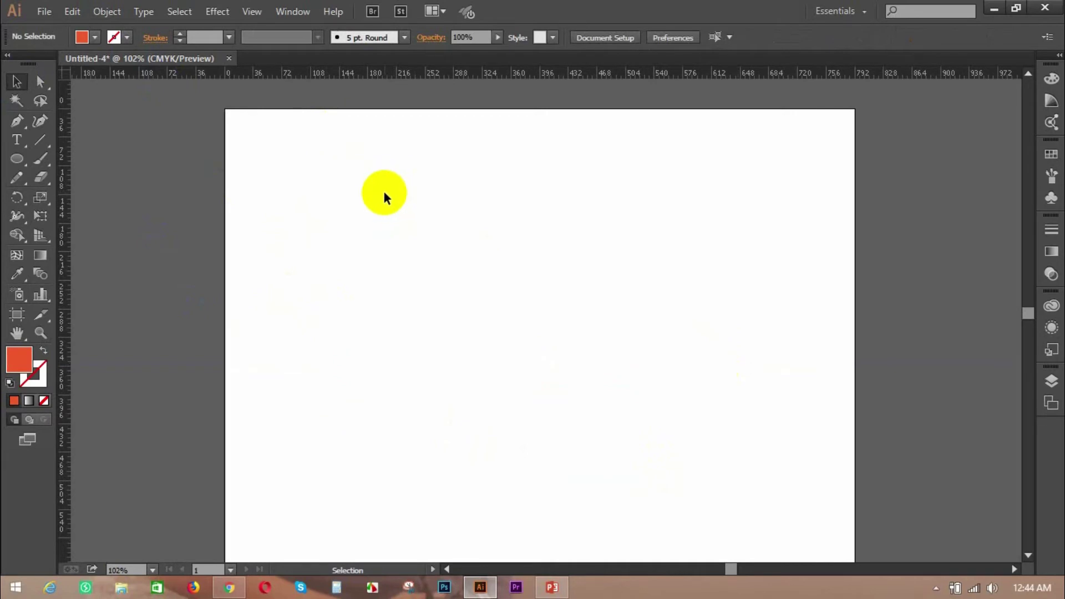
click(253, 14)
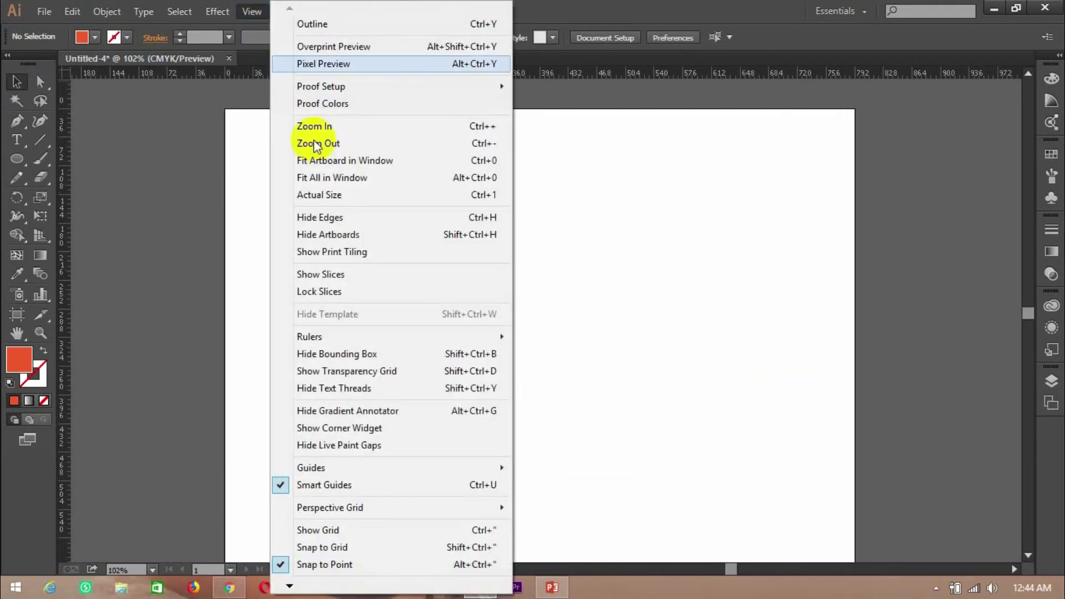
click(342, 528)
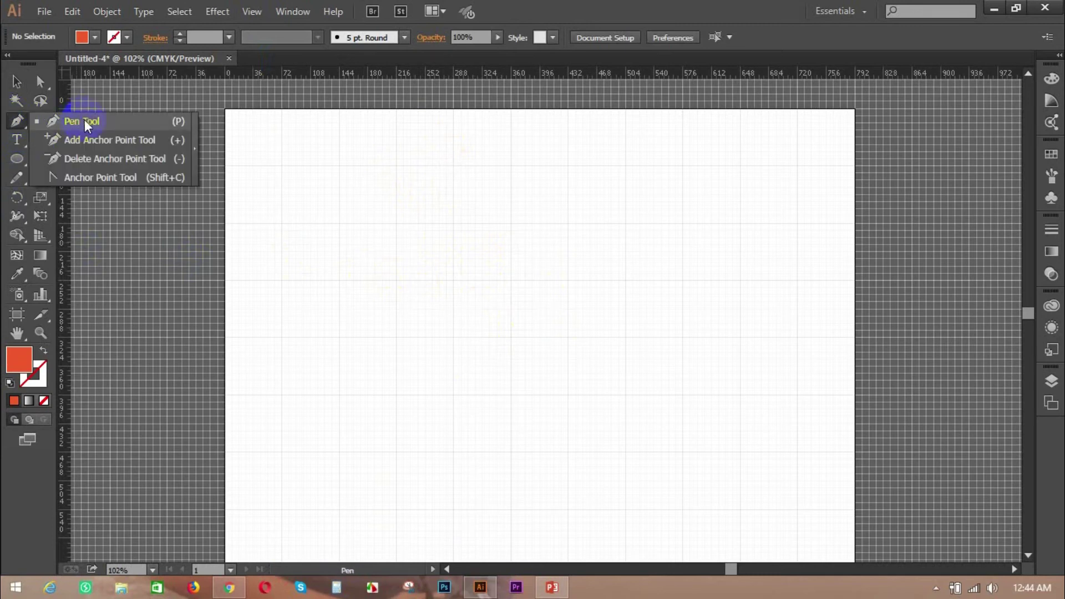
Step: Draw a closed orange right triangle with the Pen tool, its corners on grid lines, then deselect it
drag(11, 118, 83, 119)
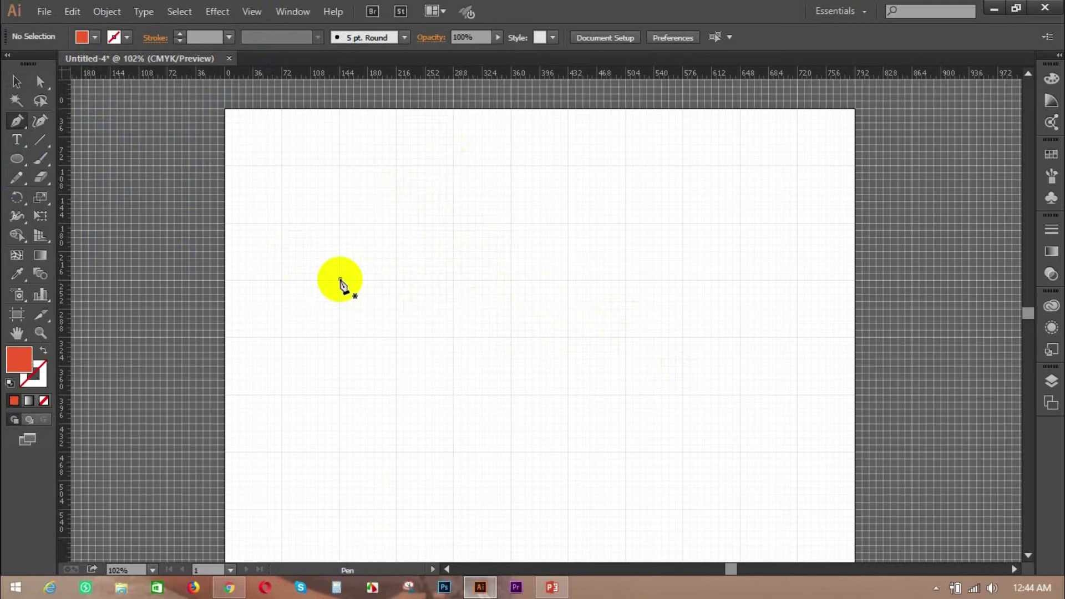
click(340, 278)
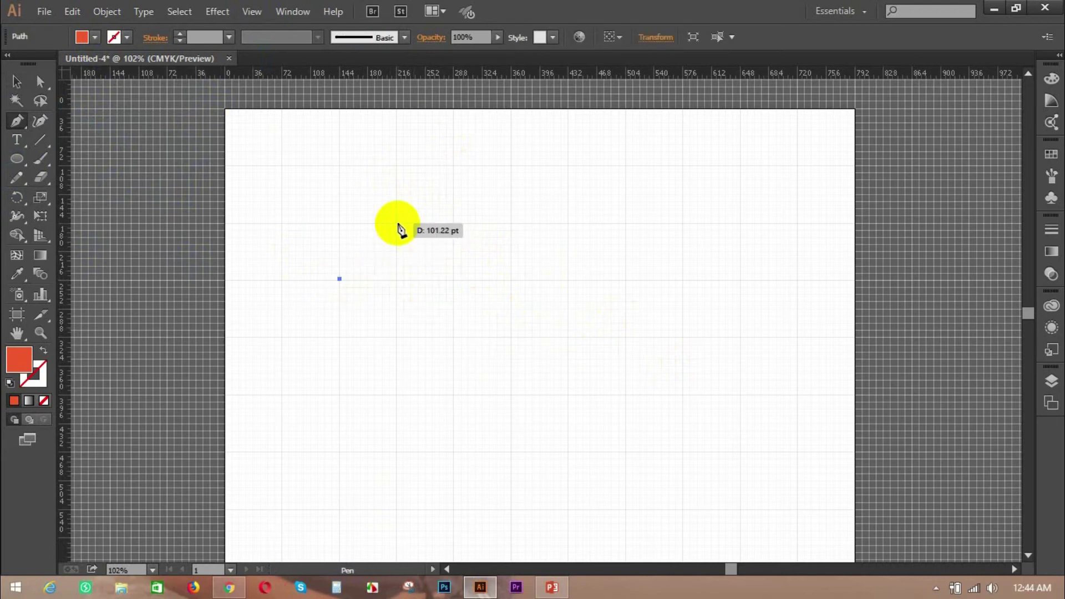
click(397, 223)
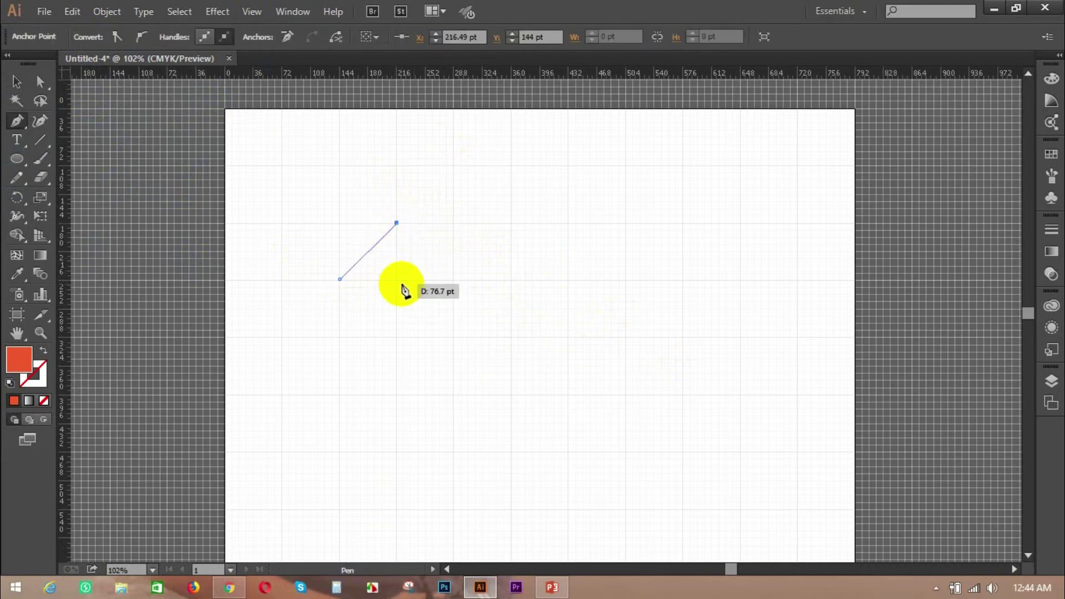
click(397, 279)
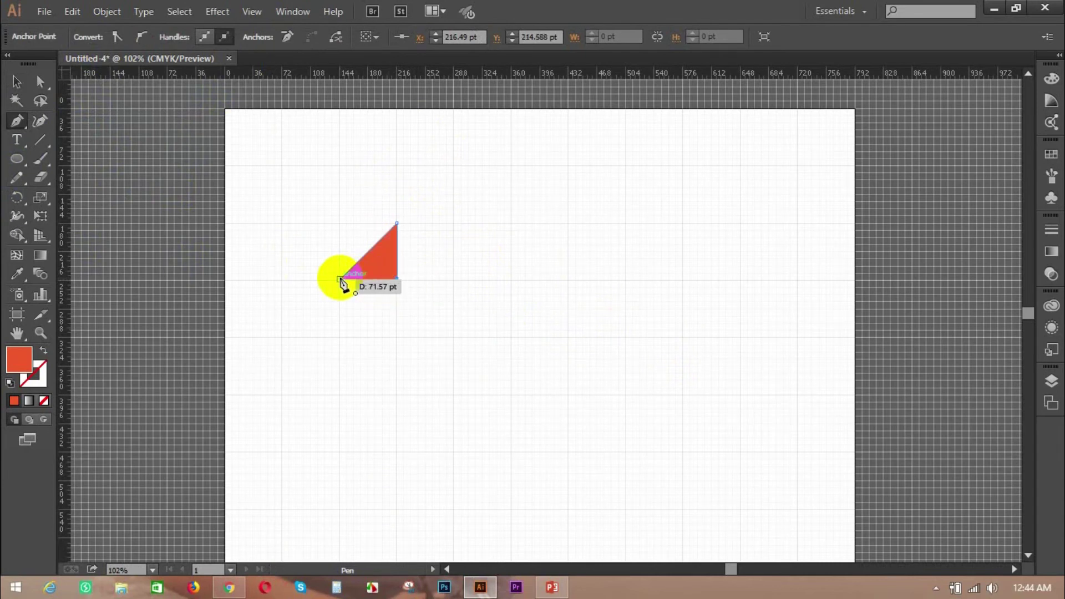
click(340, 278)
click(17, 81)
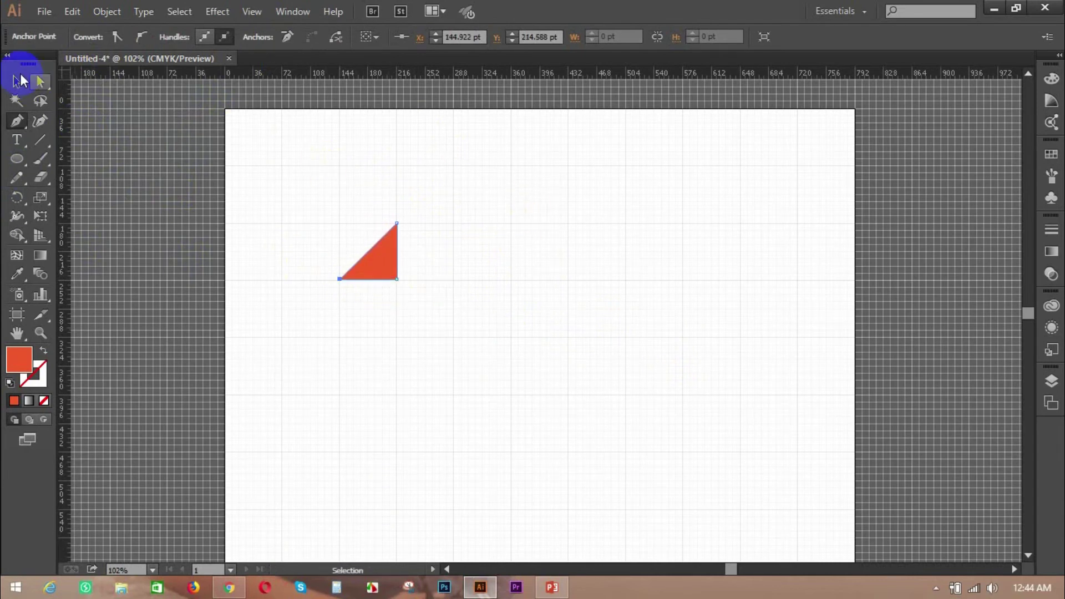
click(548, 264)
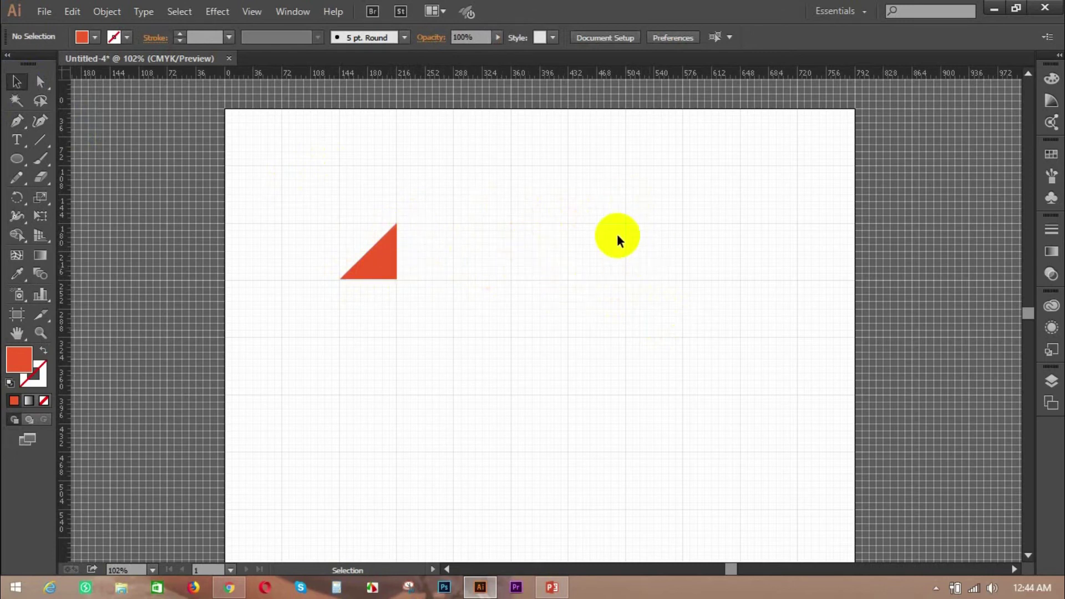
Step: Hide the grid, then undo a first attempt at moving the triangle
click(253, 12)
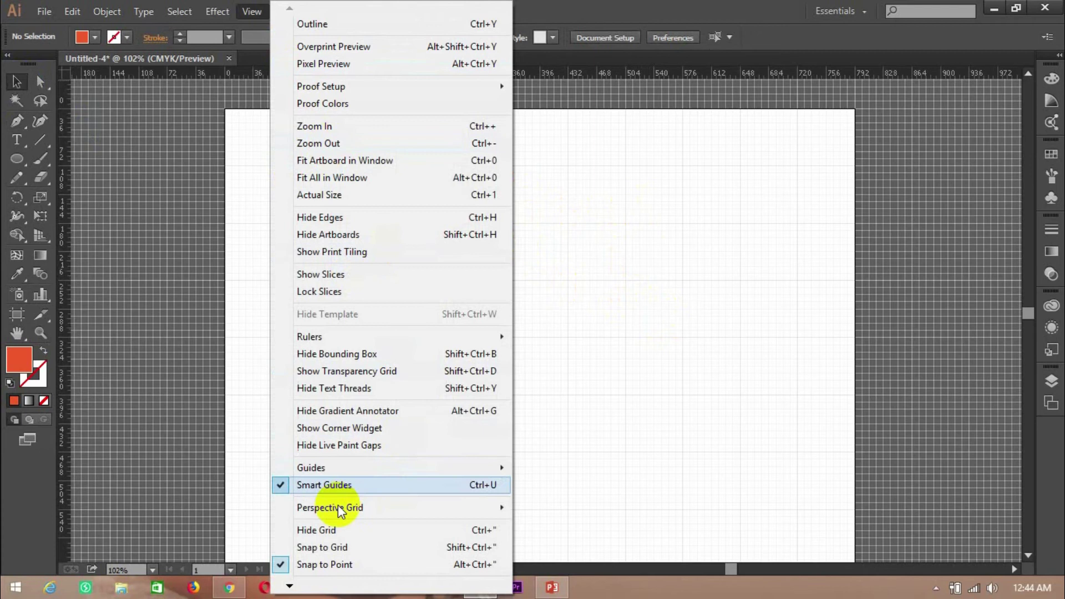
click(337, 530)
drag(391, 264, 446, 284)
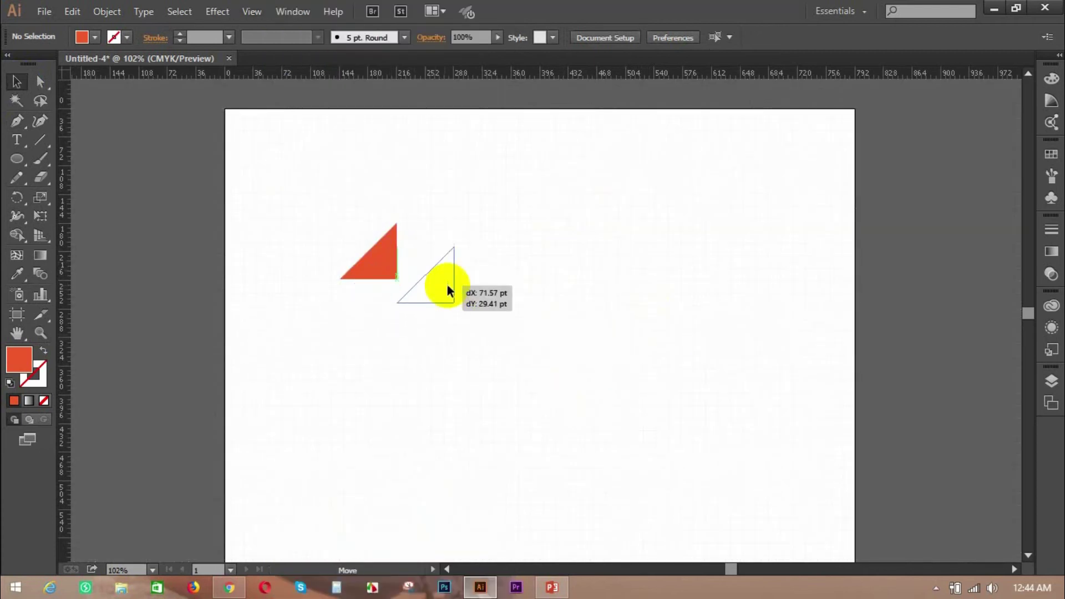
key(ctrl+z)
Step: Move the orange triangle down and to the right, then bring up the PowerPoint Class 2 slide
click(633, 309)
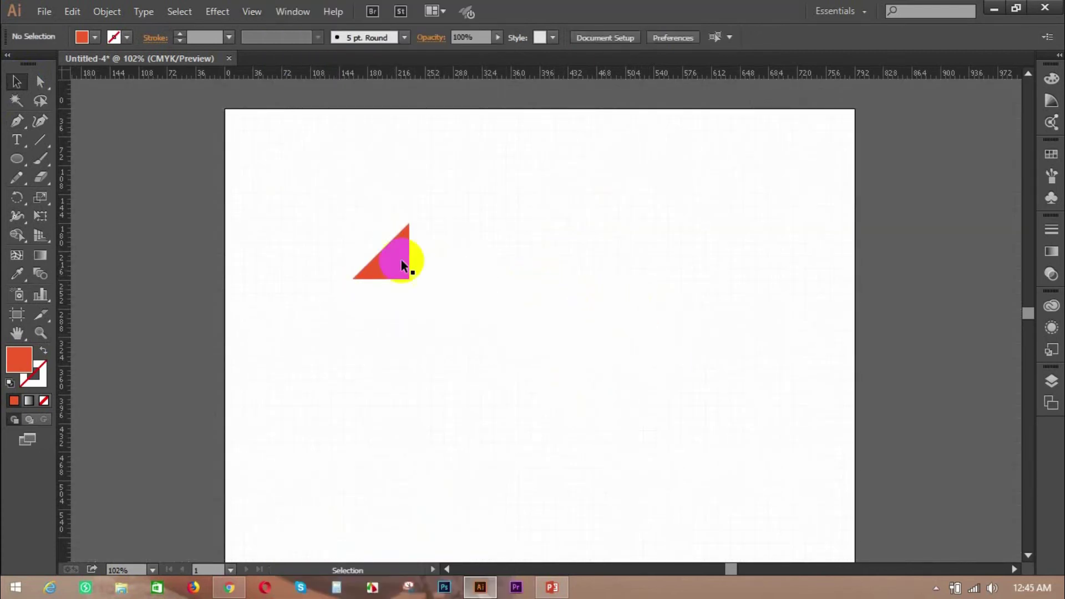
drag(403, 273, 468, 297)
click(481, 270)
click(552, 587)
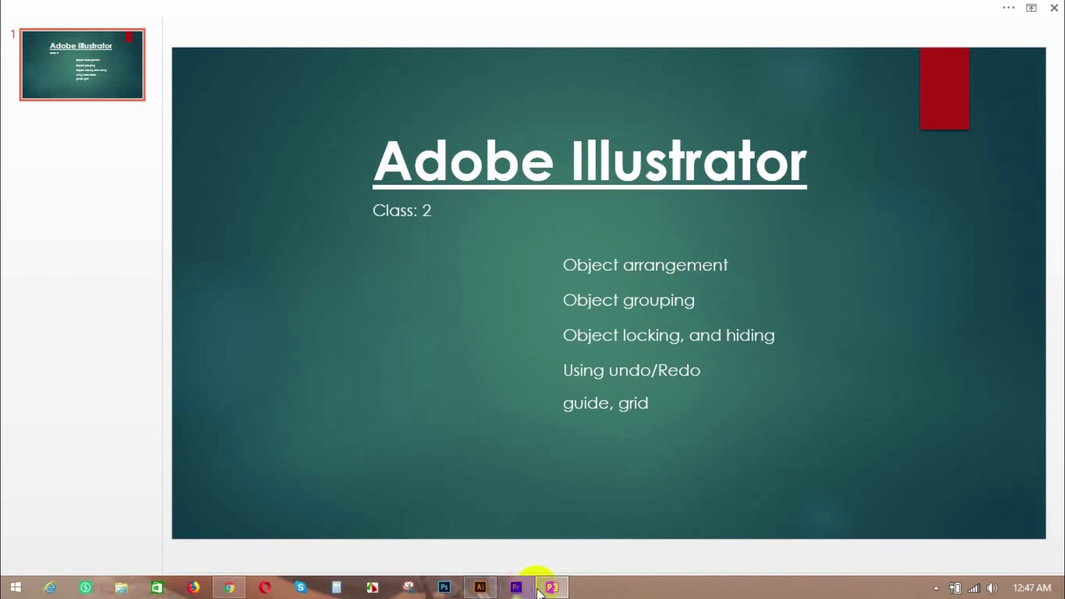
Step: Switch from the PowerPoint slide to the YouTube channel's videos page in Chrome
mouse_move(481, 588)
click(229, 587)
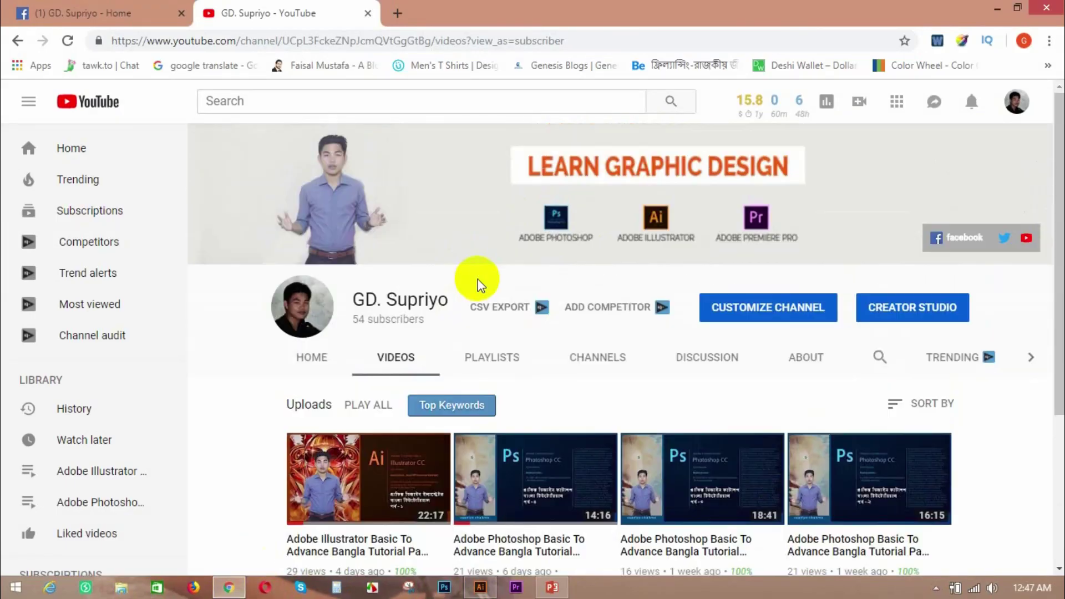